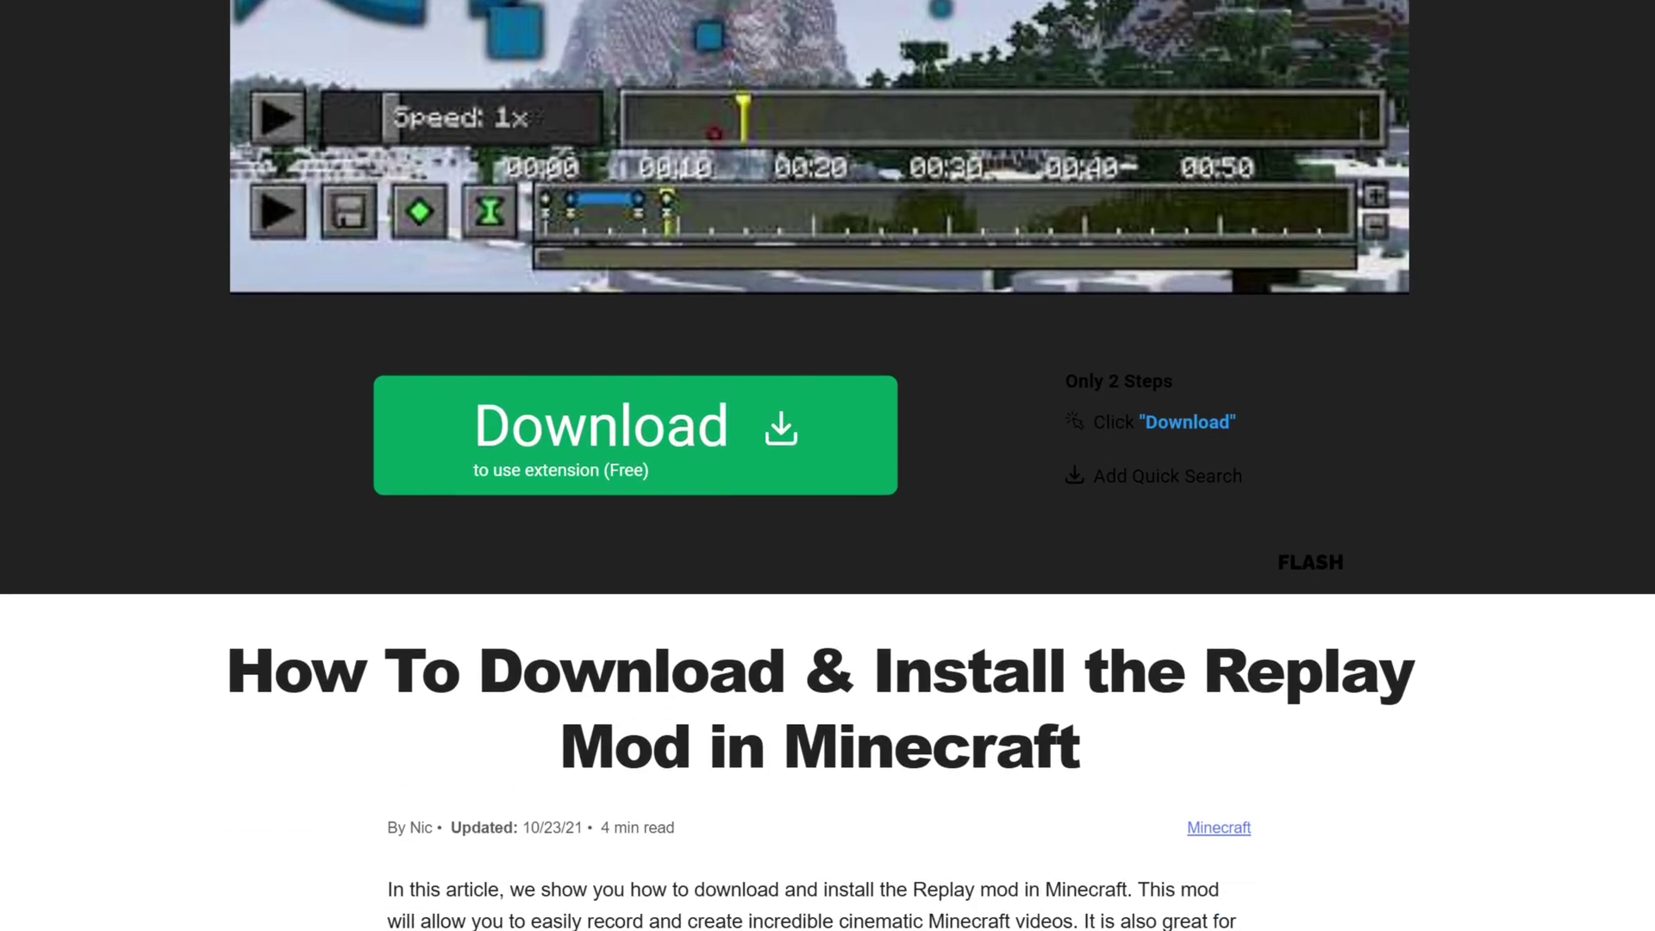
Open the Replay Mod downloads page through the download link in the Replay Mod installation article
{"action": "scroll", "coordinate": [828, 466], "scroll_direction": "down", "scroll_amount": 5}
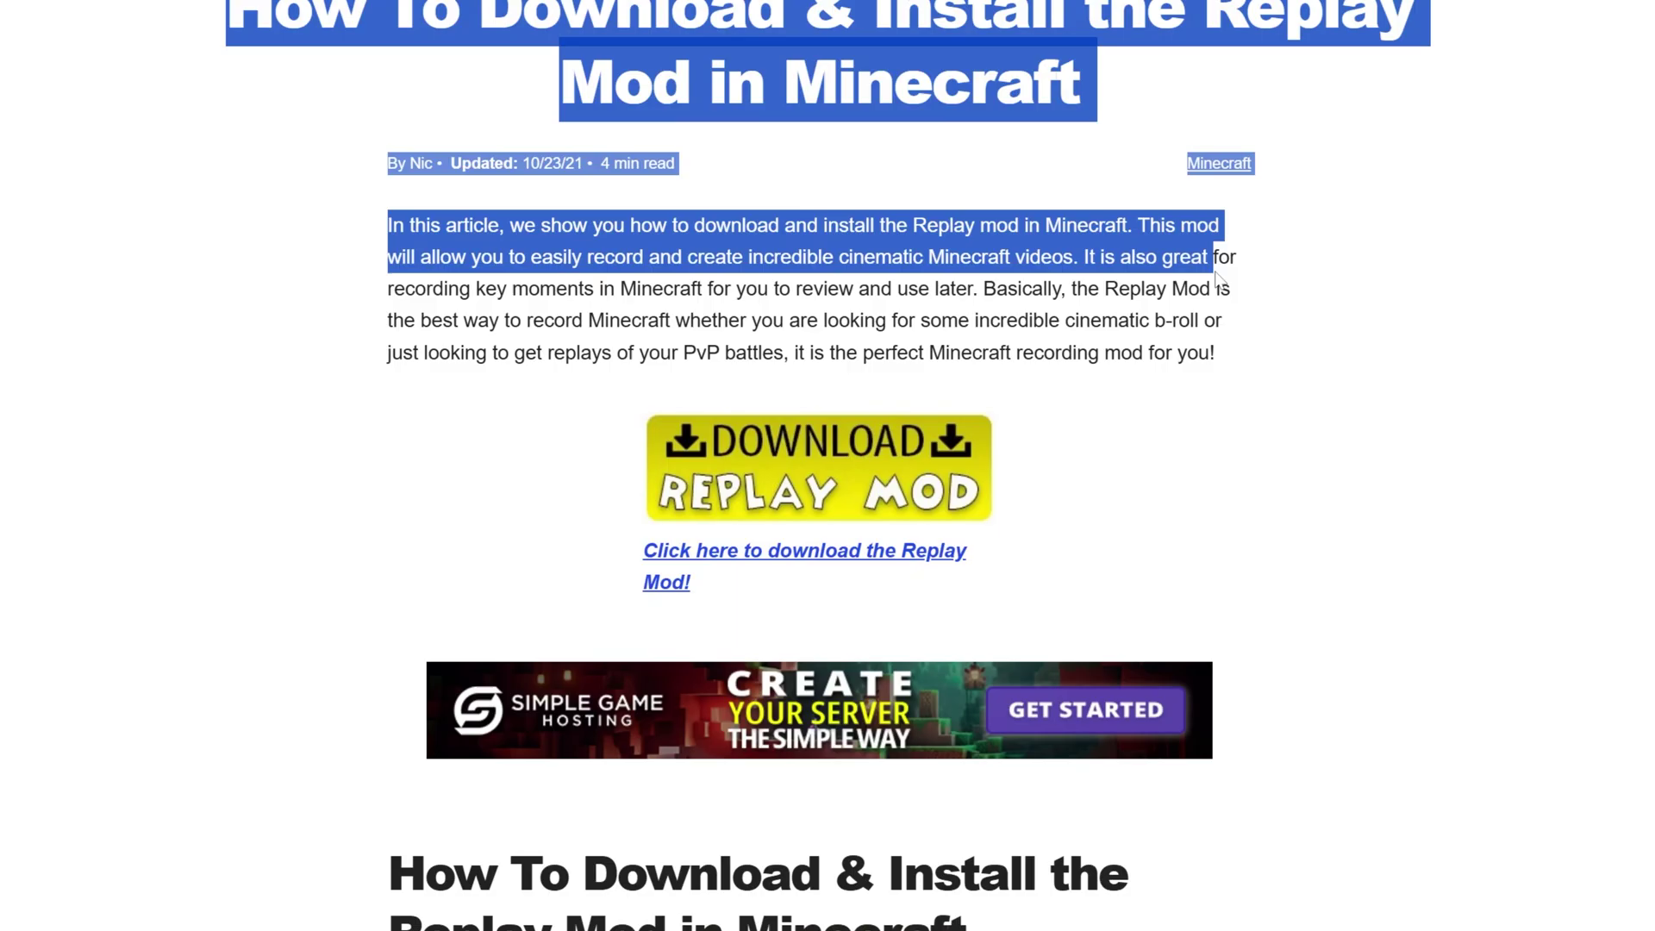
{"action": "left_click_drag", "start_coordinate": [159, 170], "coordinate": [1084, 259]}
{"action": "left_click", "coordinate": [1087, 259]}
{"action": "scroll", "coordinate": [1087, 258], "scroll_direction": "down", "scroll_amount": 1}
{"action": "scroll", "coordinate": [1087, 258], "scroll_direction": "down", "scroll_amount": 1}
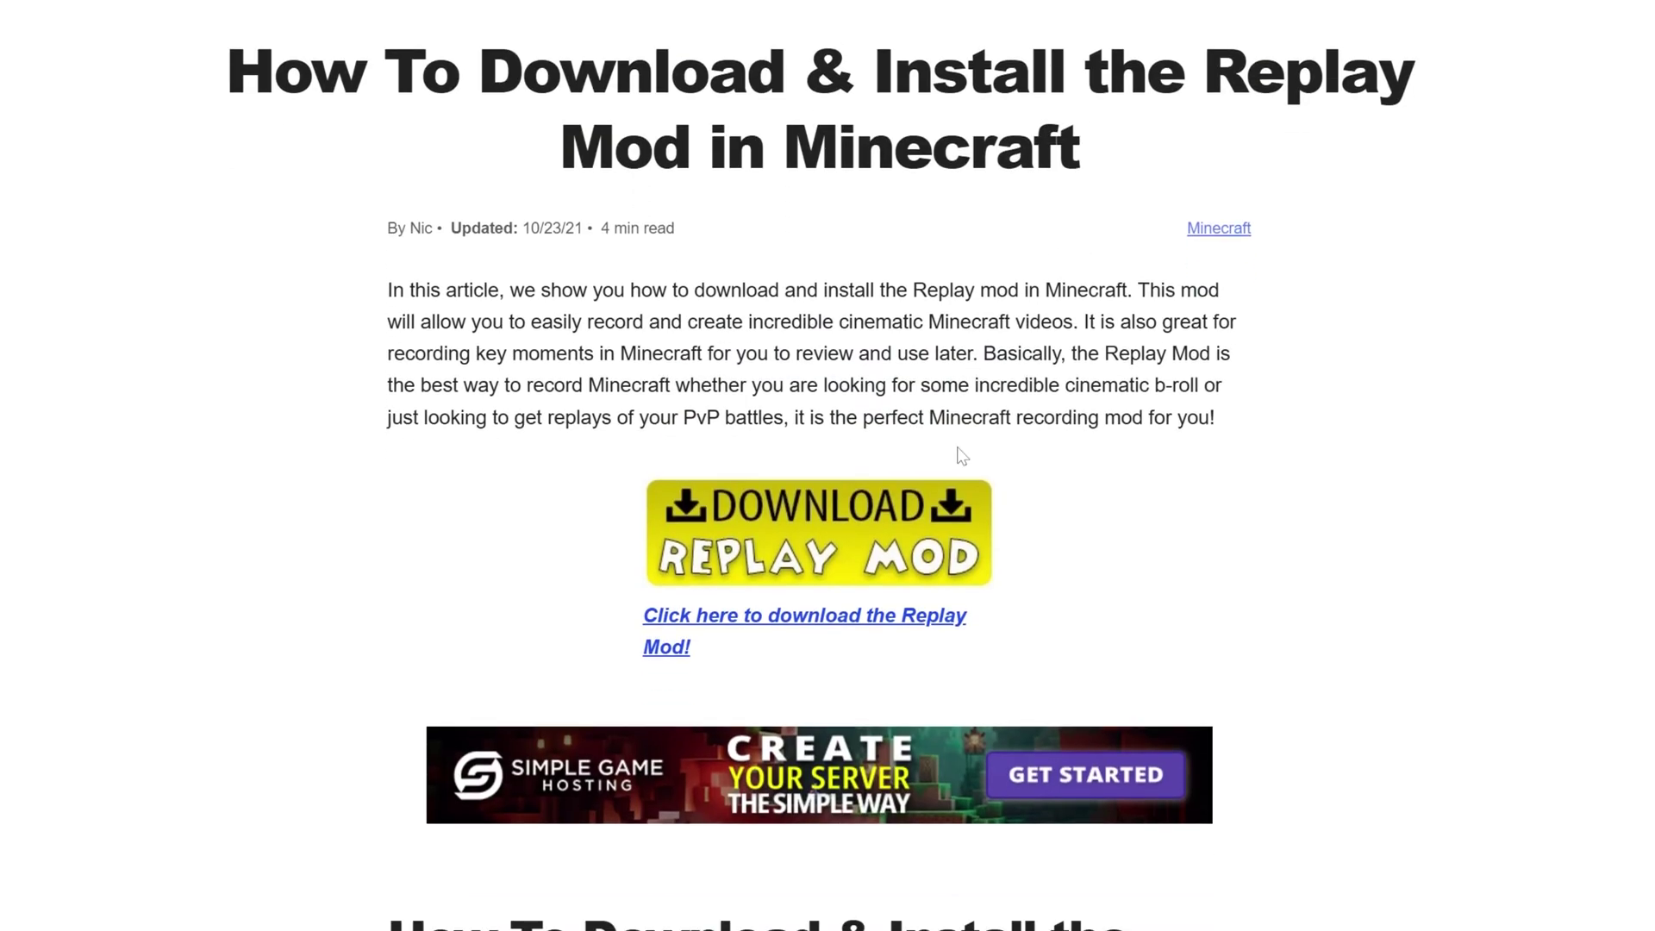
{"action": "left_click", "coordinate": [745, 556]}
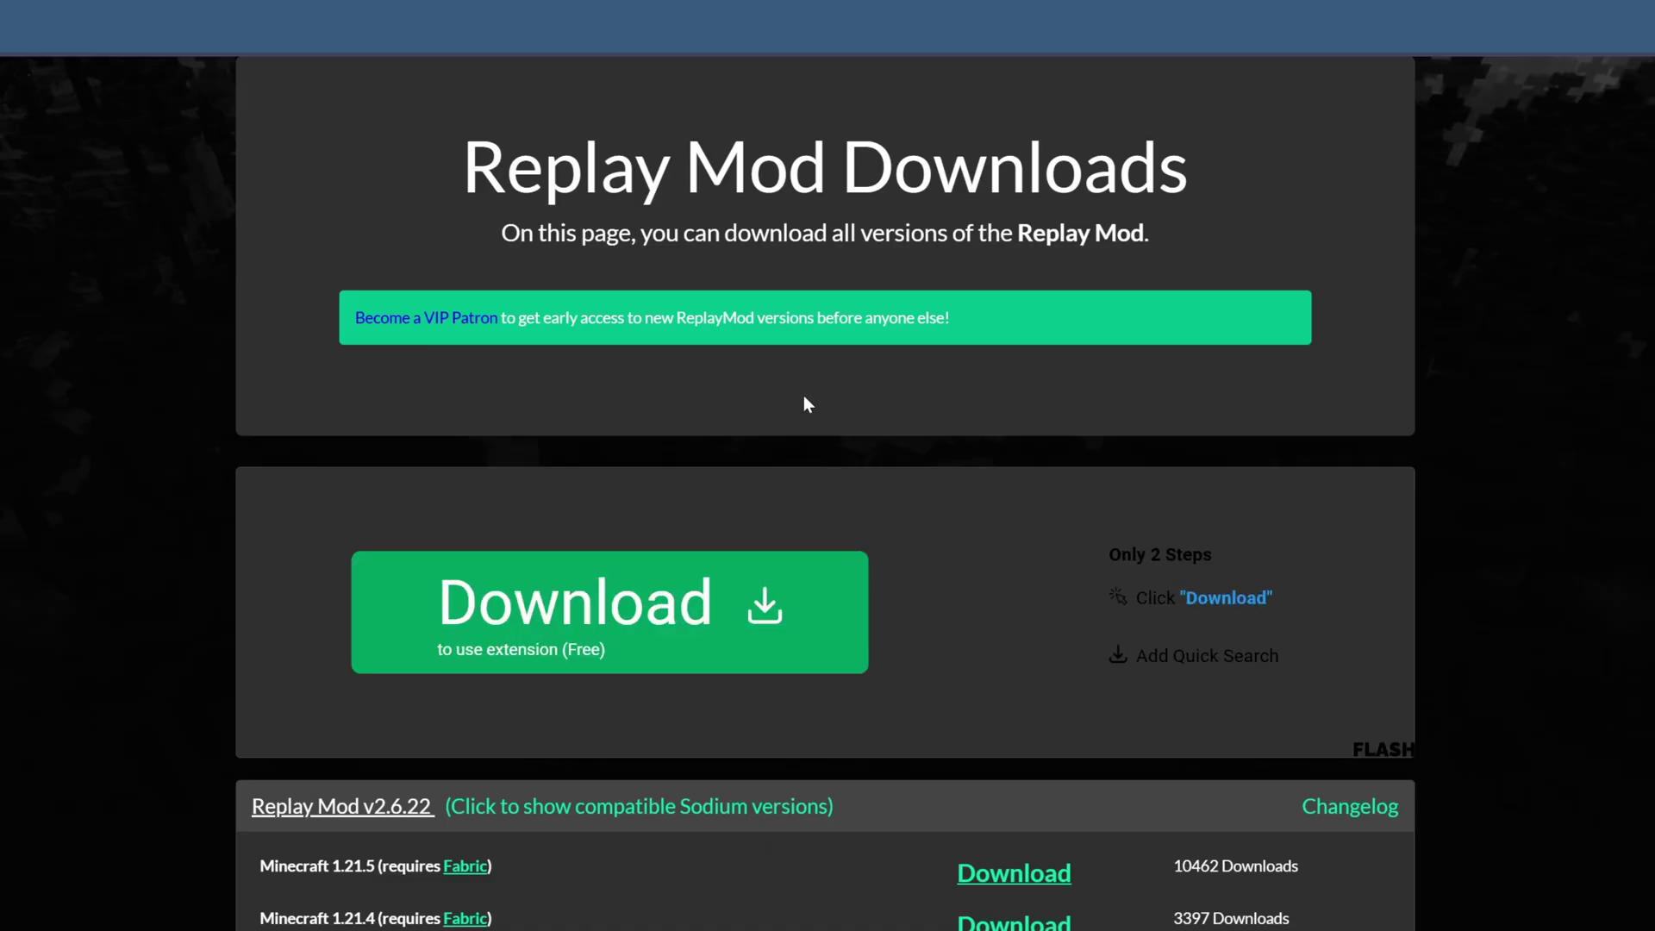
Download the Replay Mod v2.6.22 release for Minecraft 1.21.5
{"action": "scroll", "coordinate": [806, 403], "scroll_direction": "down", "scroll_amount": 3}
{"action": "scroll", "coordinate": [804, 397], "scroll_direction": "down", "scroll_amount": 1}
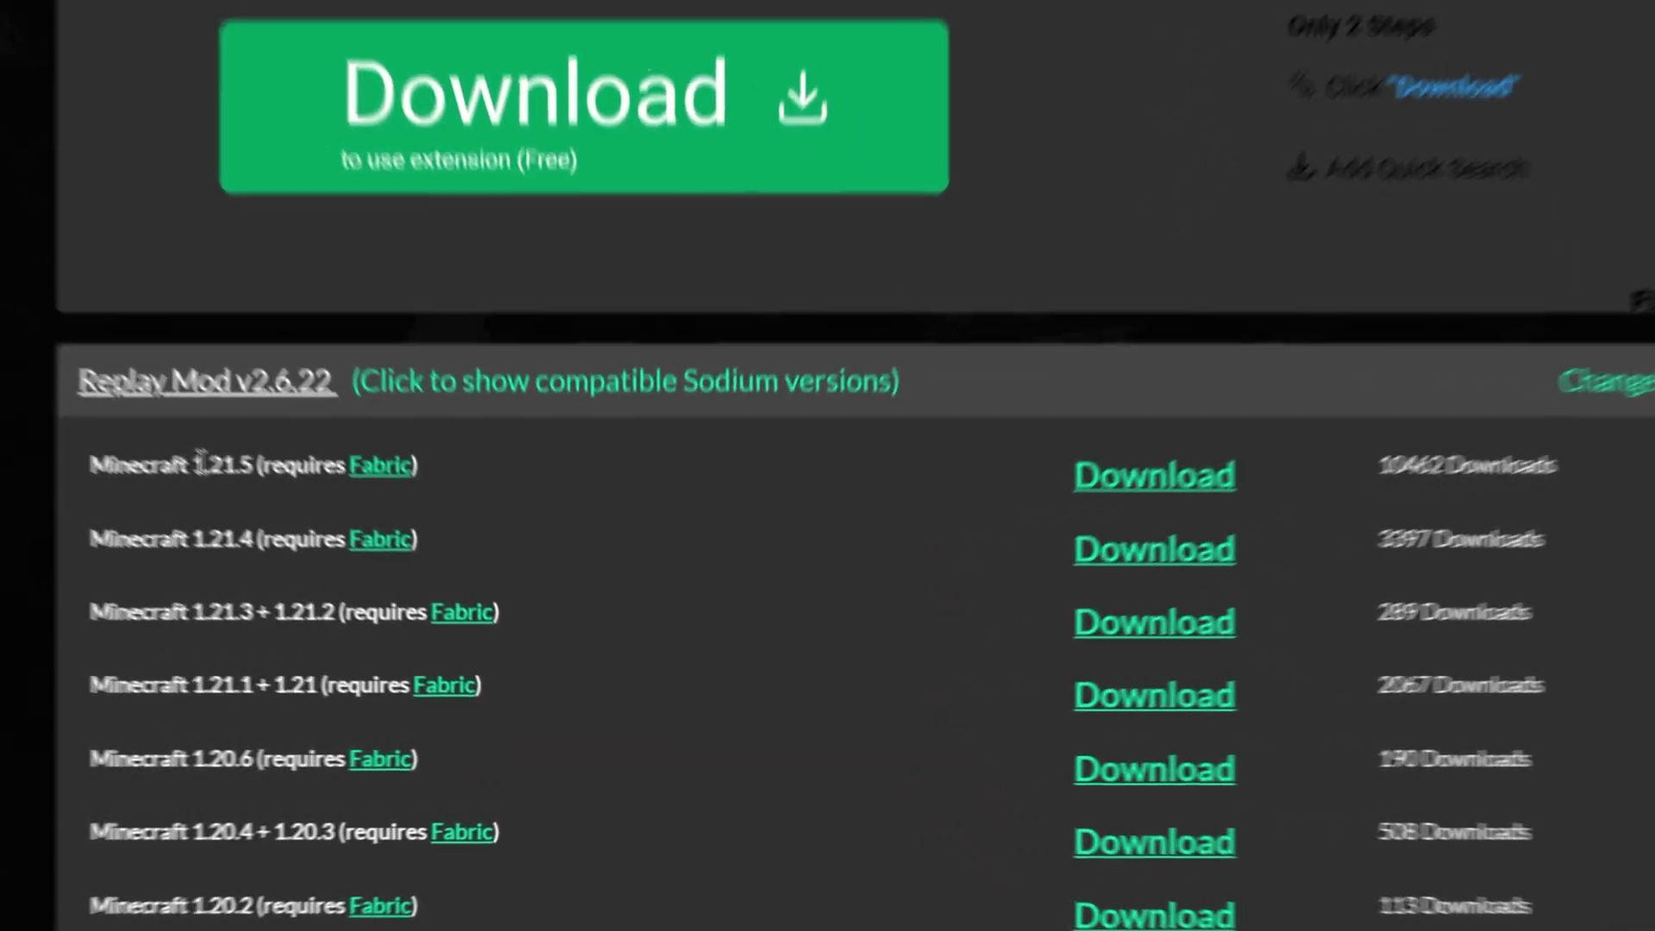
{"action": "left_click_drag", "start_coordinate": [332, 555], "coordinate": [348, 556]}
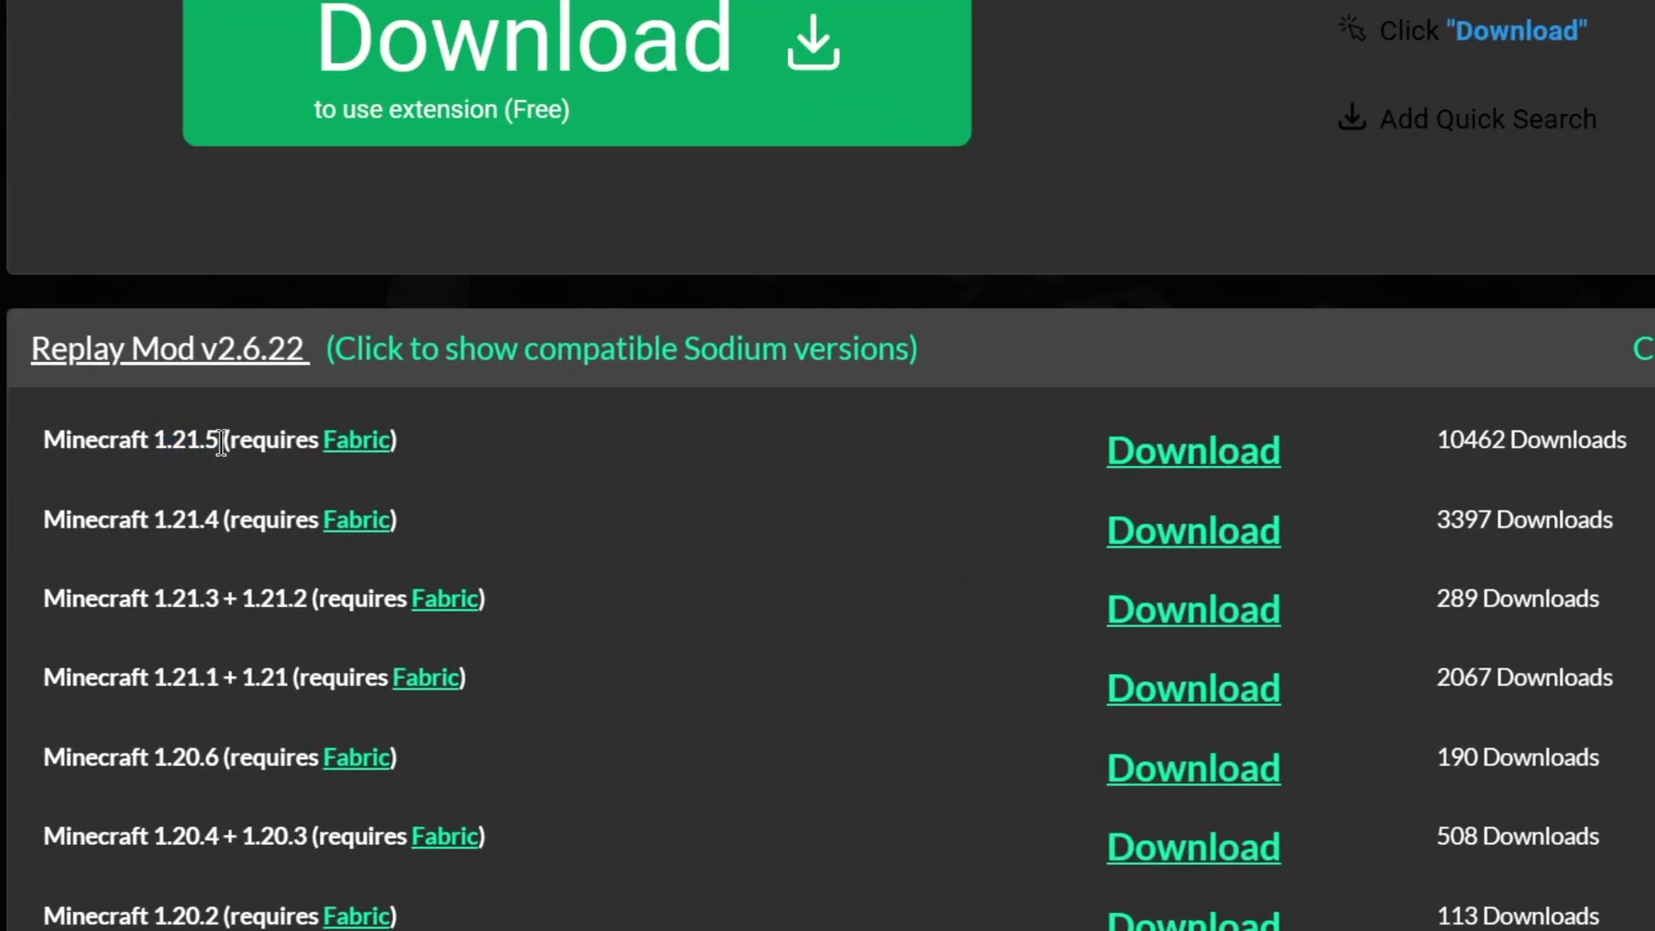
{"action": "left_click", "coordinate": [1152, 453]}
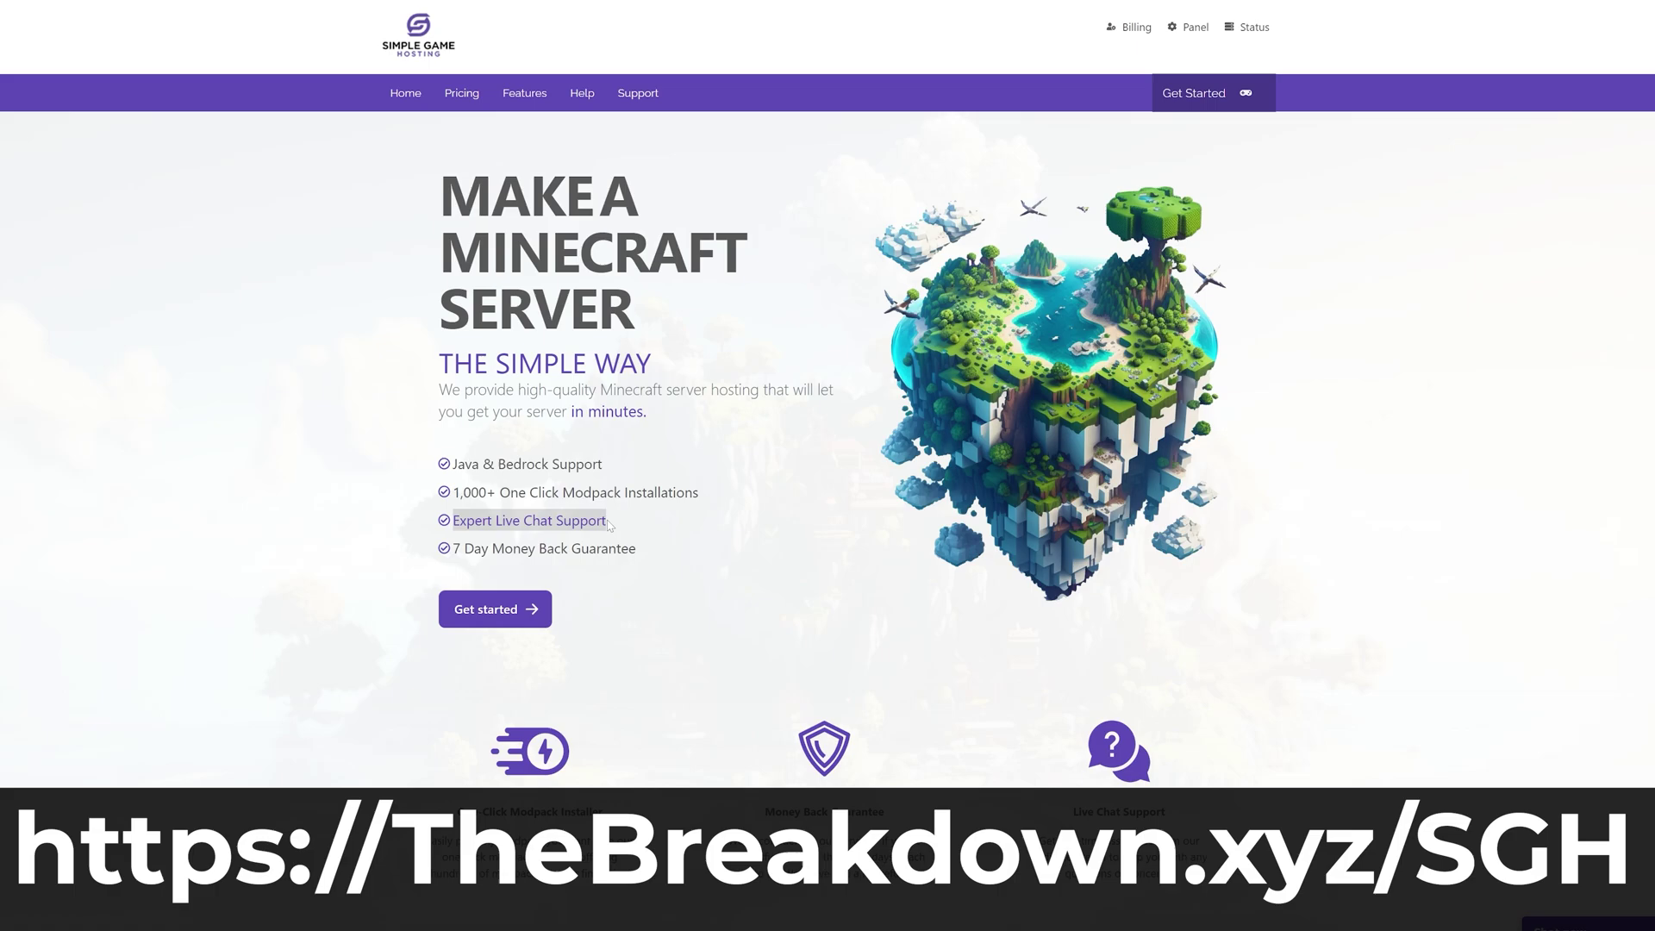
Filter the modpack installer listing to Minecraft version 1.20.1 and run the search
{"action": "scroll", "coordinate": [609, 526], "scroll_direction": "down", "scroll_amount": 4}
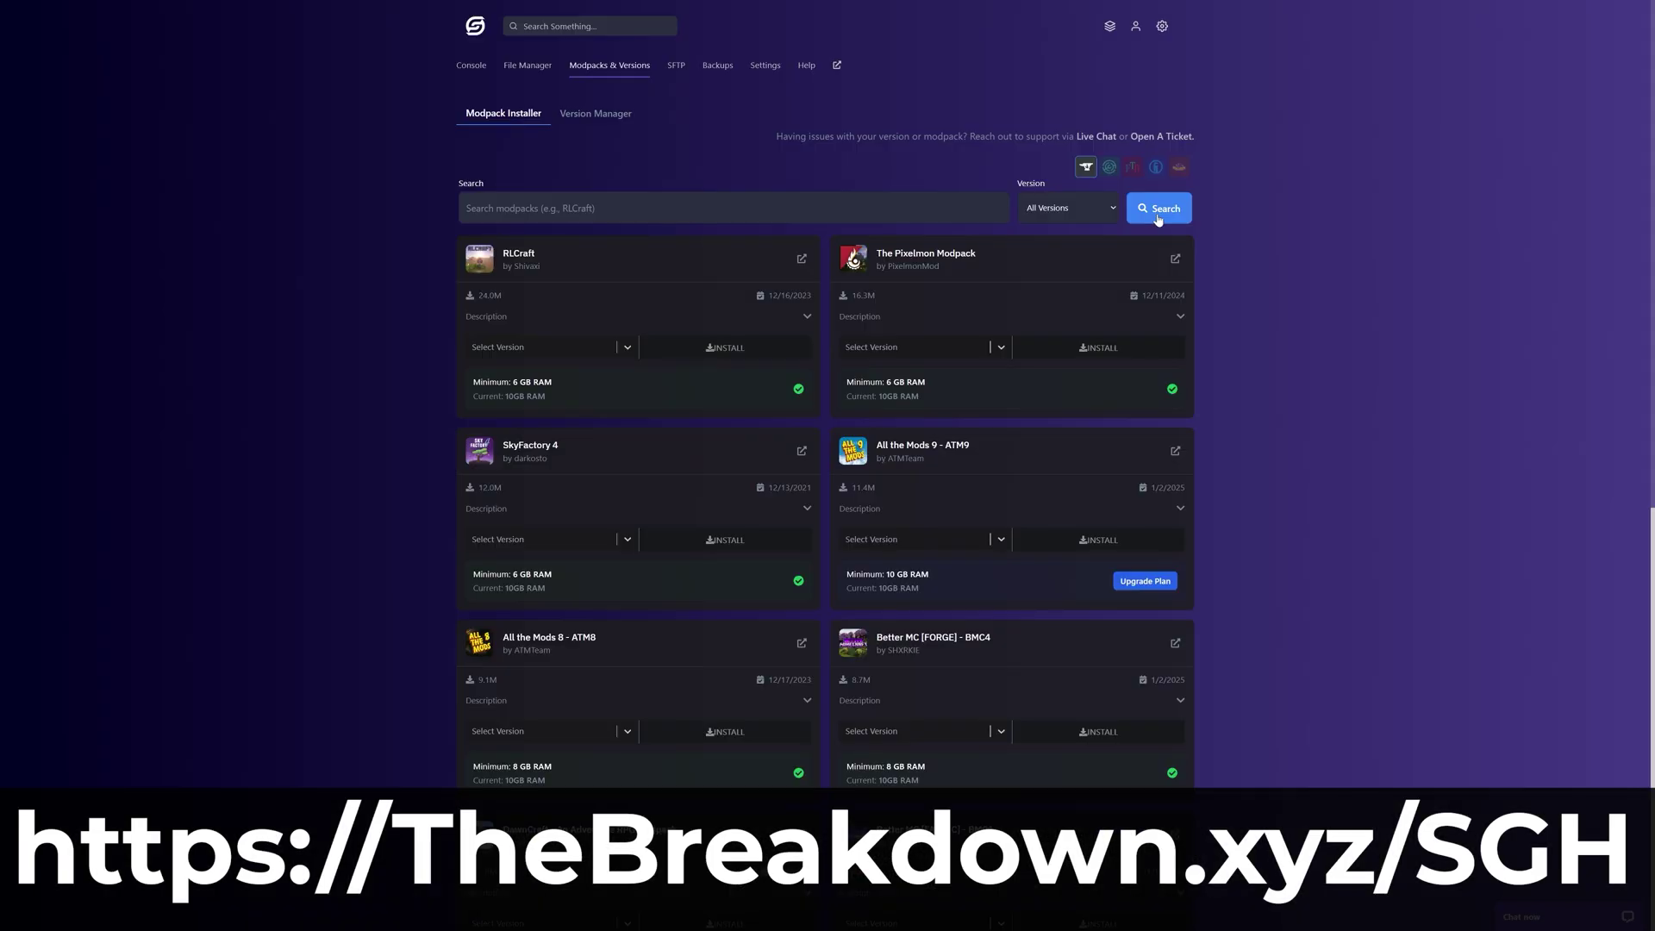
{"action": "left_click", "coordinate": [1069, 207]}
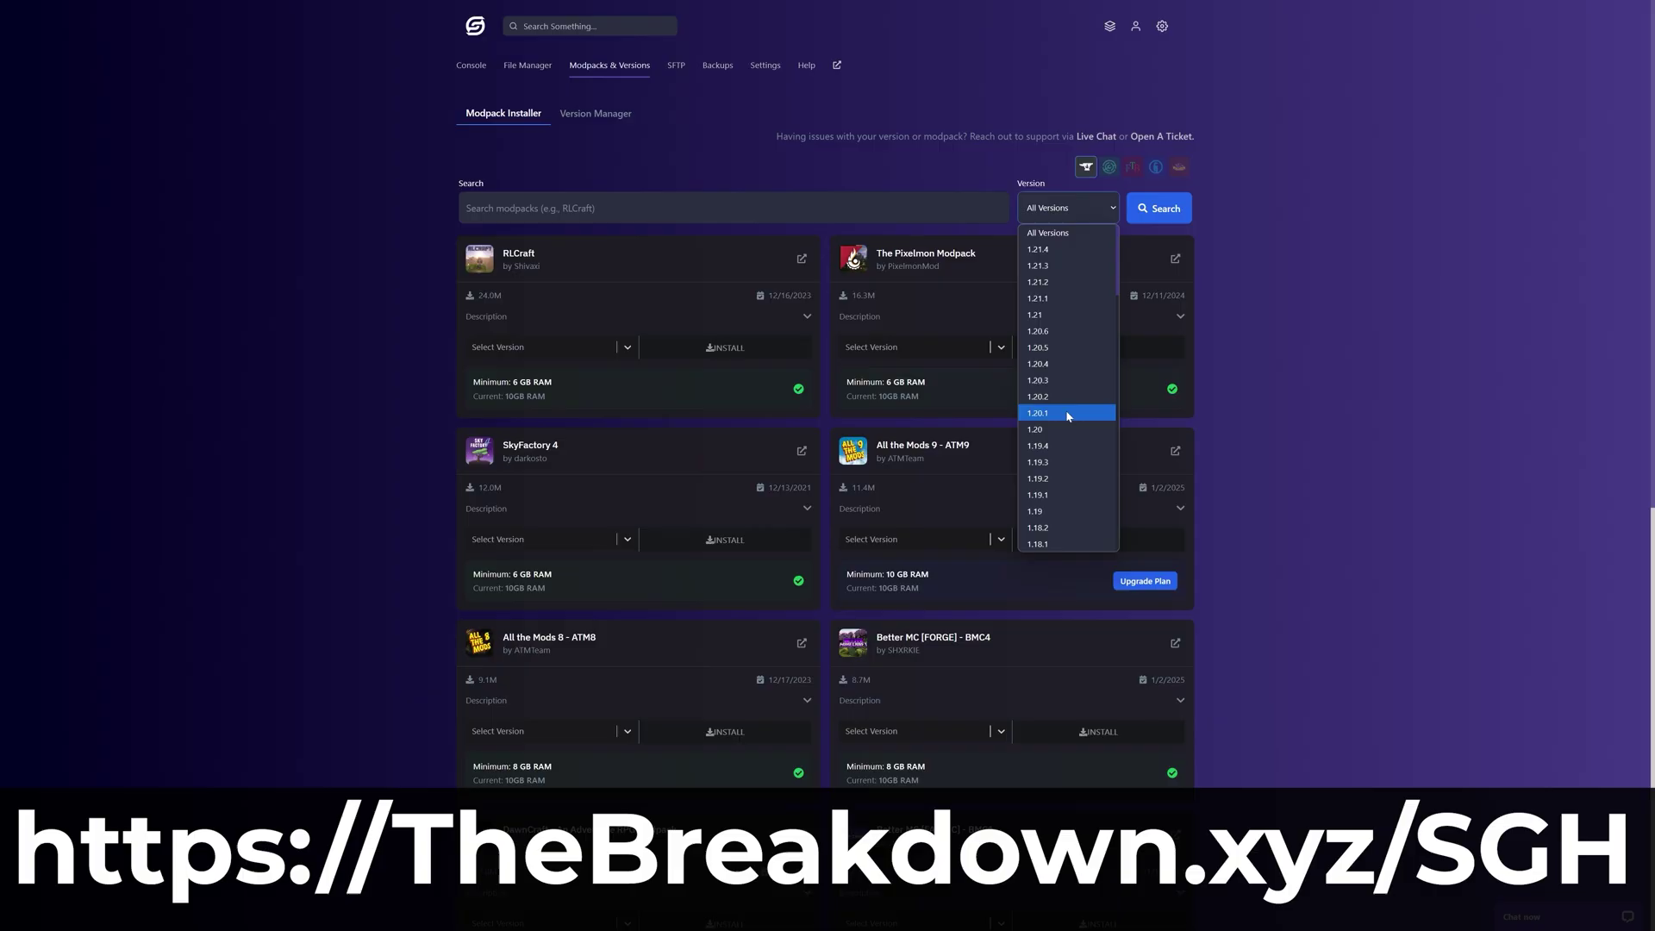
{"action": "left_click", "coordinate": [1071, 413]}
{"action": "left_click", "coordinate": [1150, 216]}
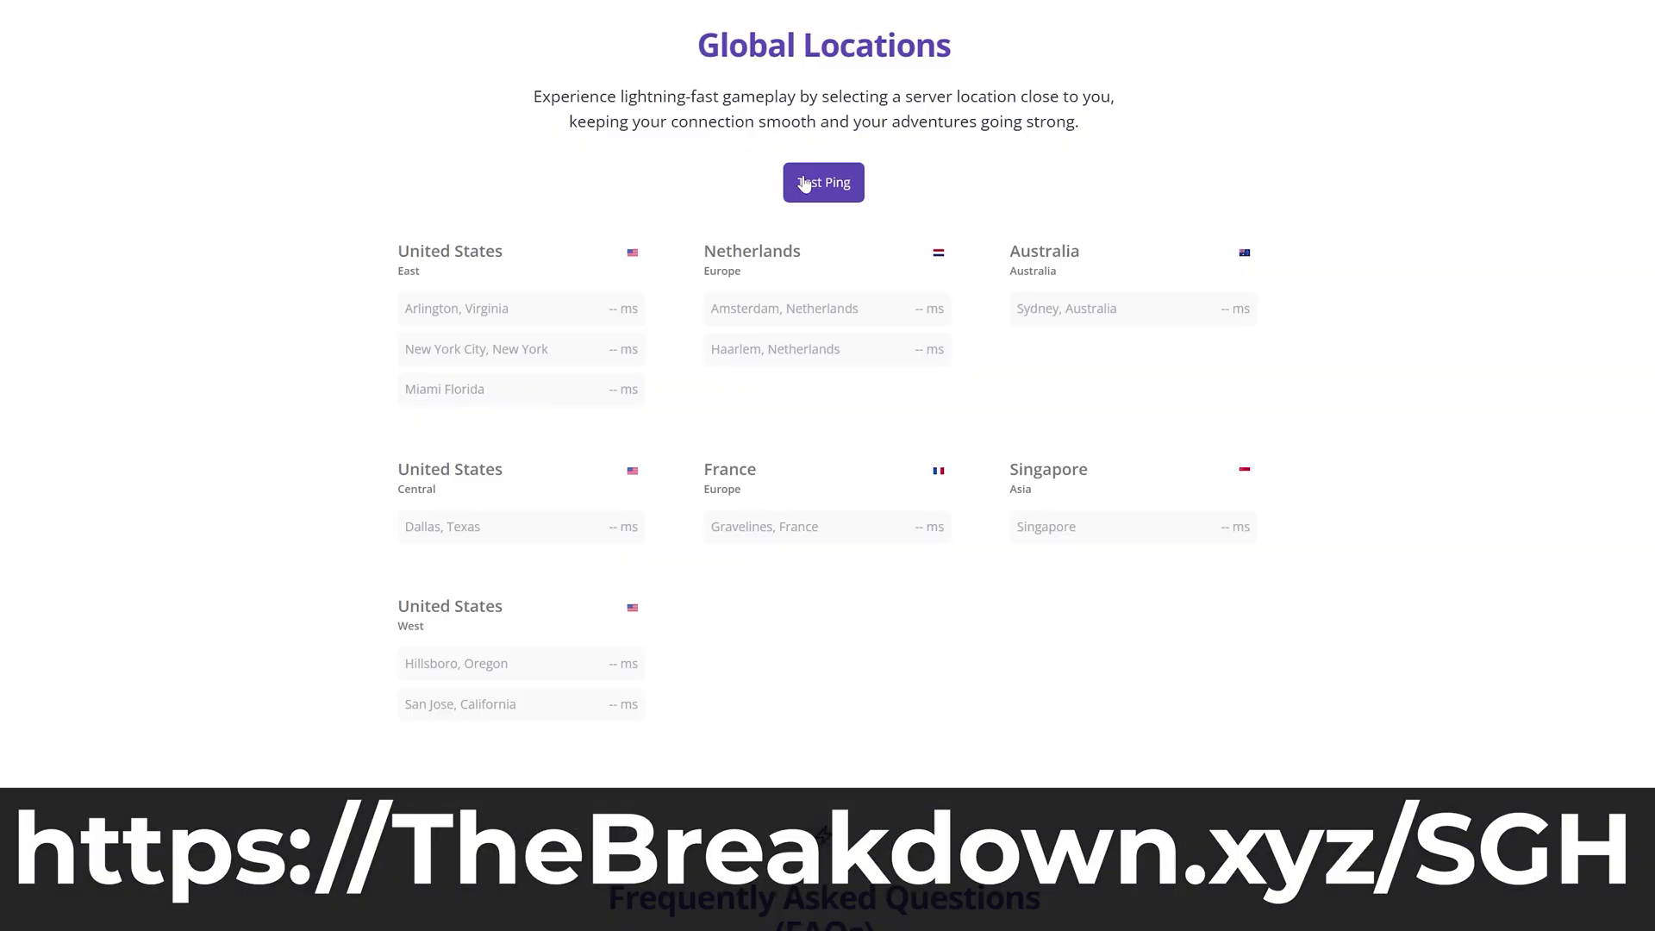
Run the ping test for the server locations and read through the help article on adding mods to a Minecraft server
{"action": "left_click", "coordinate": [803, 184]}
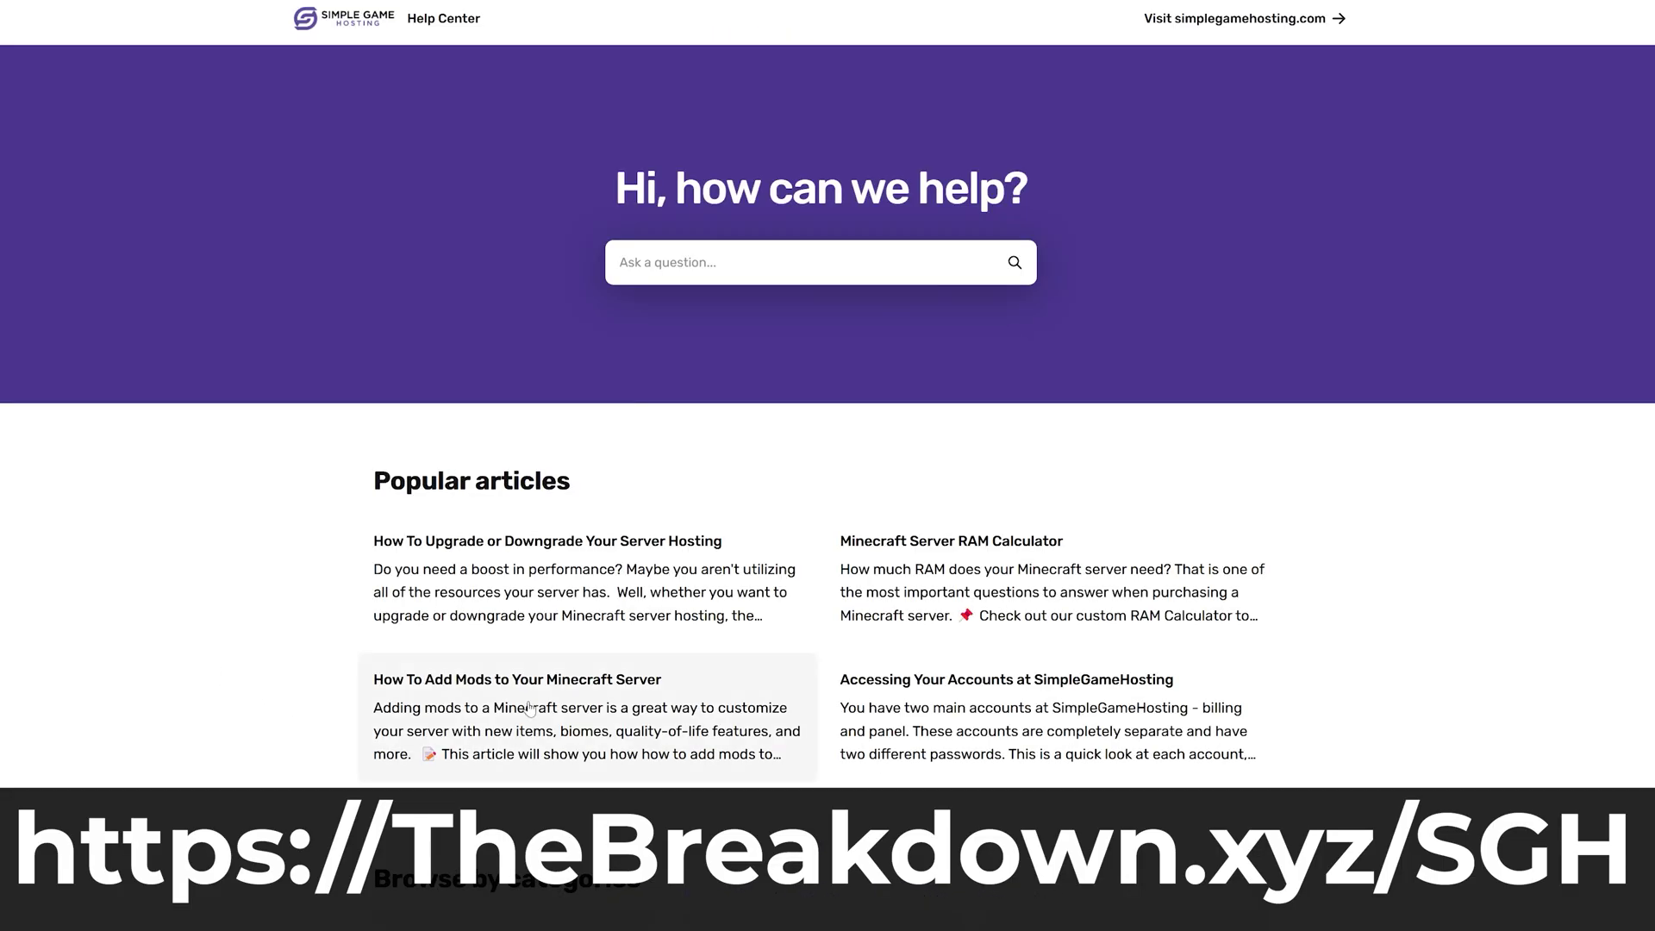
{"action": "left_click", "coordinate": [530, 709]}
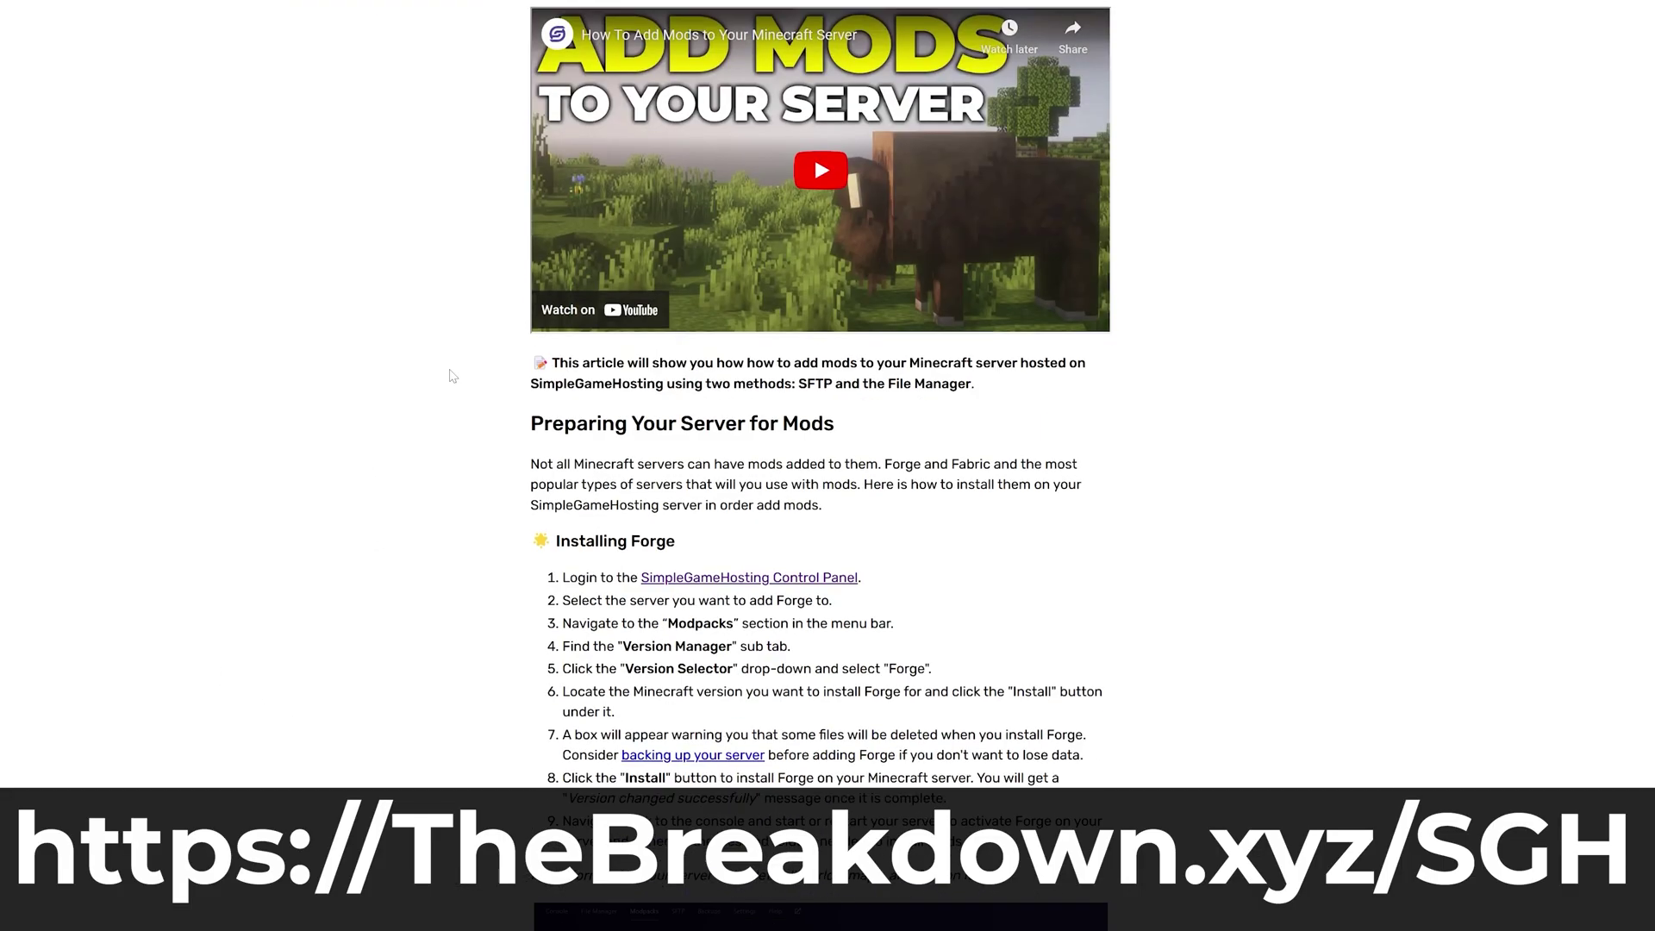
{"action": "scroll", "coordinate": [451, 374], "scroll_direction": "down", "scroll_amount": 20}
{"action": "scroll", "coordinate": [451, 376], "scroll_direction": "down", "scroll_amount": 10}
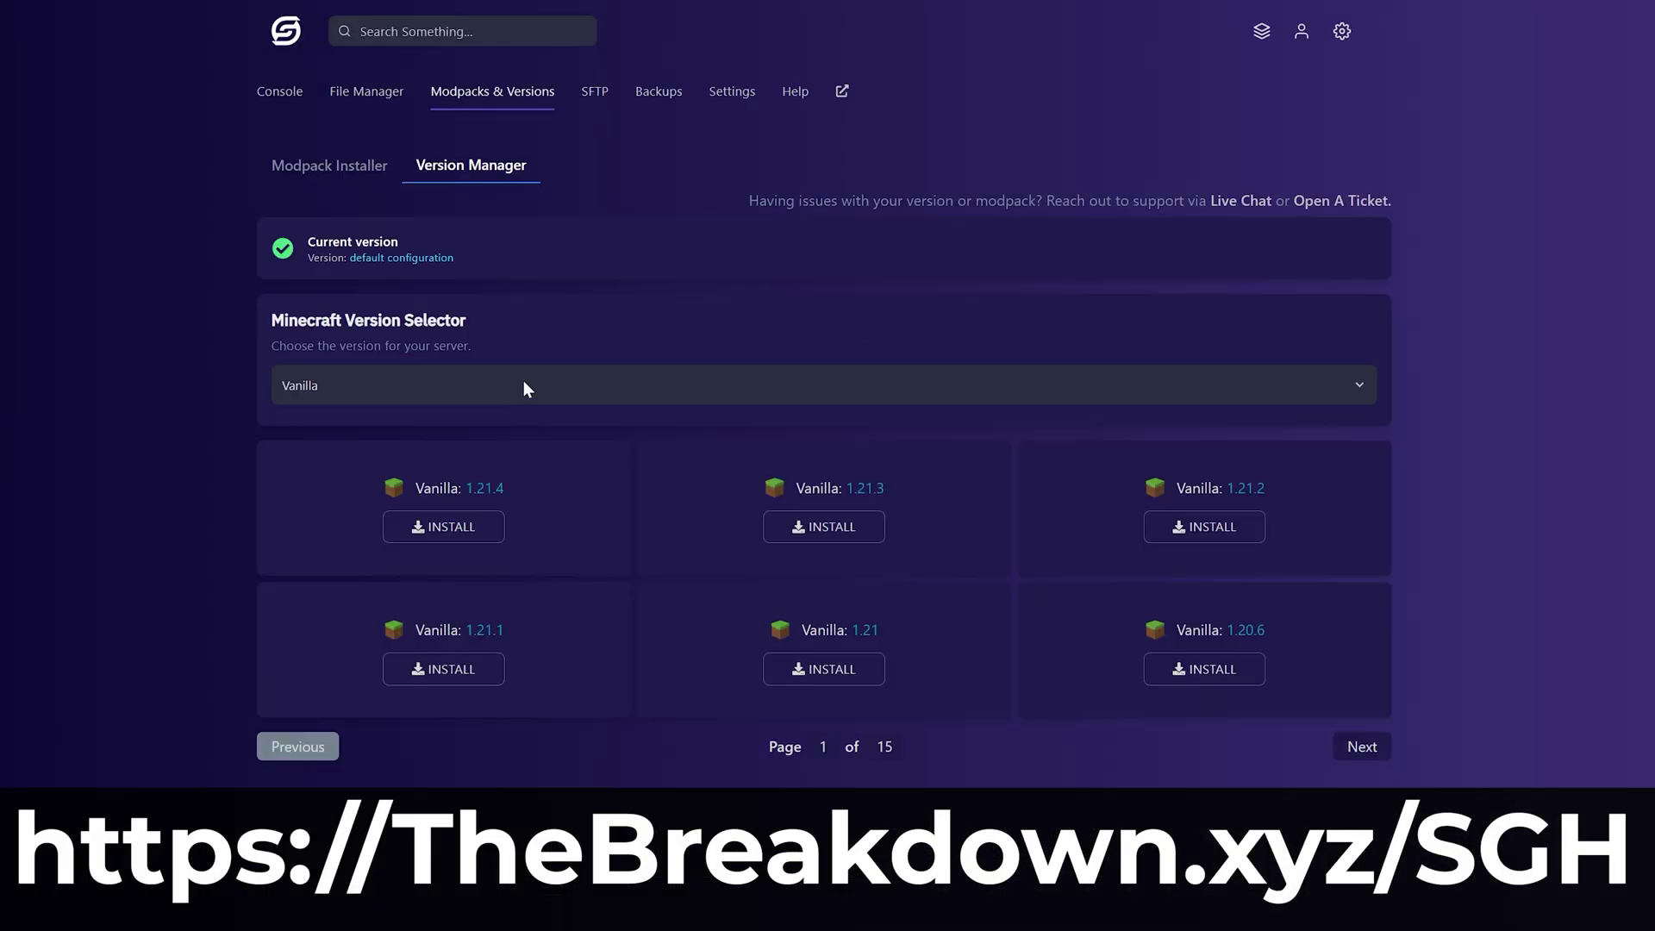
Choose Forge as the server type in the Minecraft Version Selector
{"action": "left_click", "coordinate": [524, 385]}
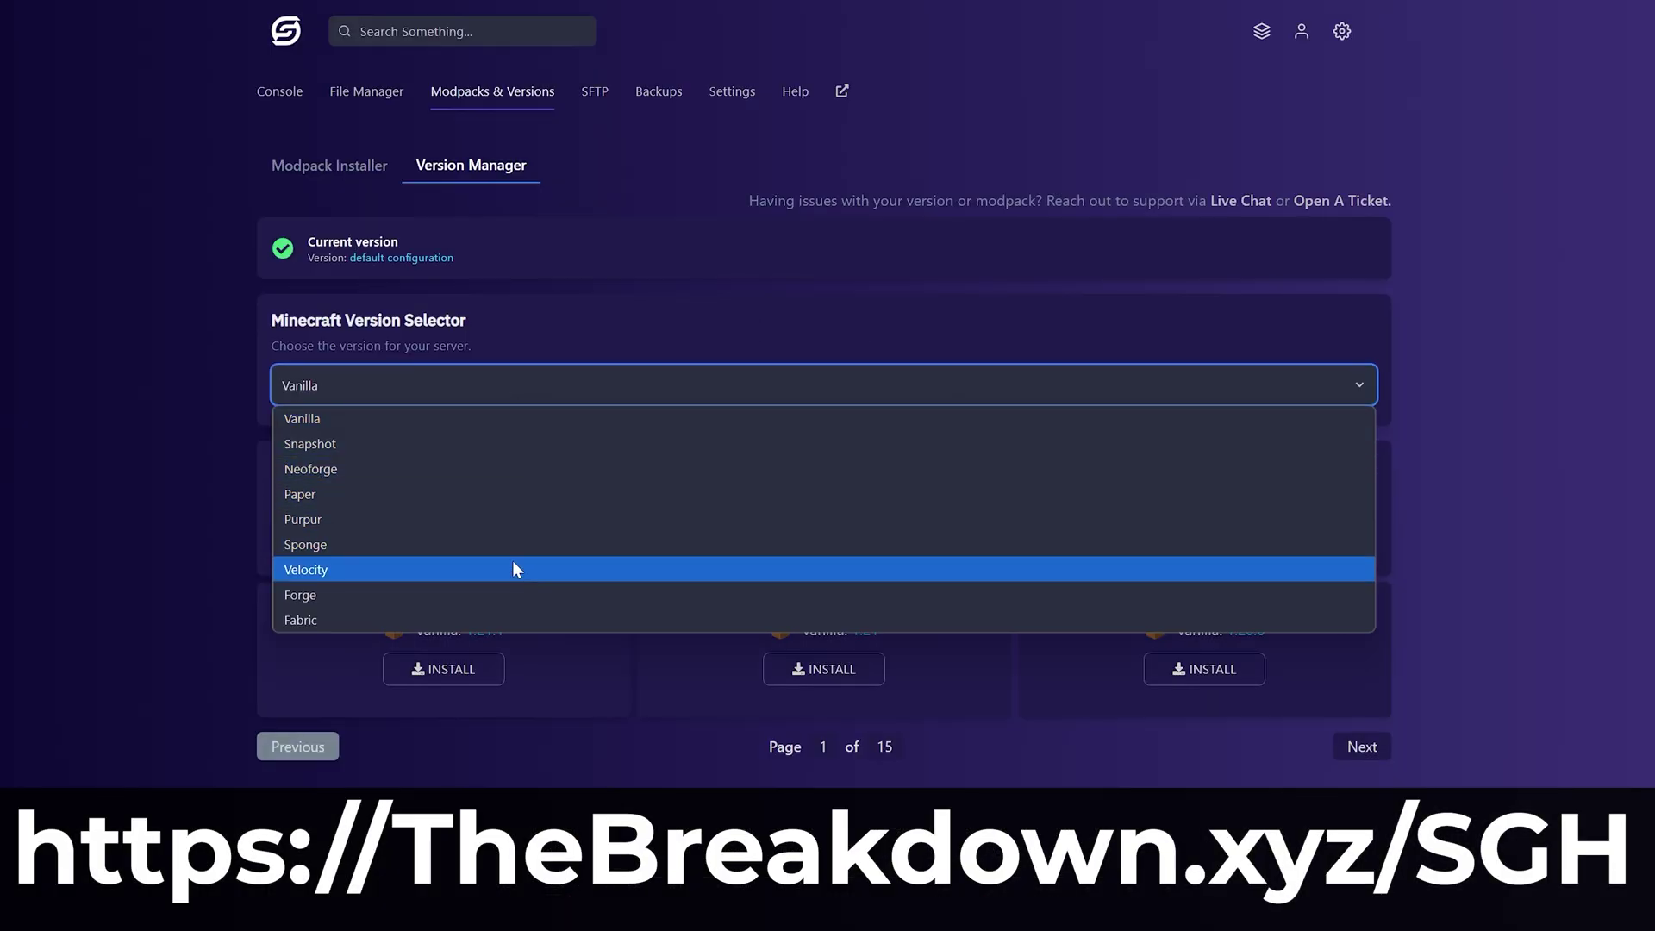
{"action": "left_click", "coordinate": [516, 593]}
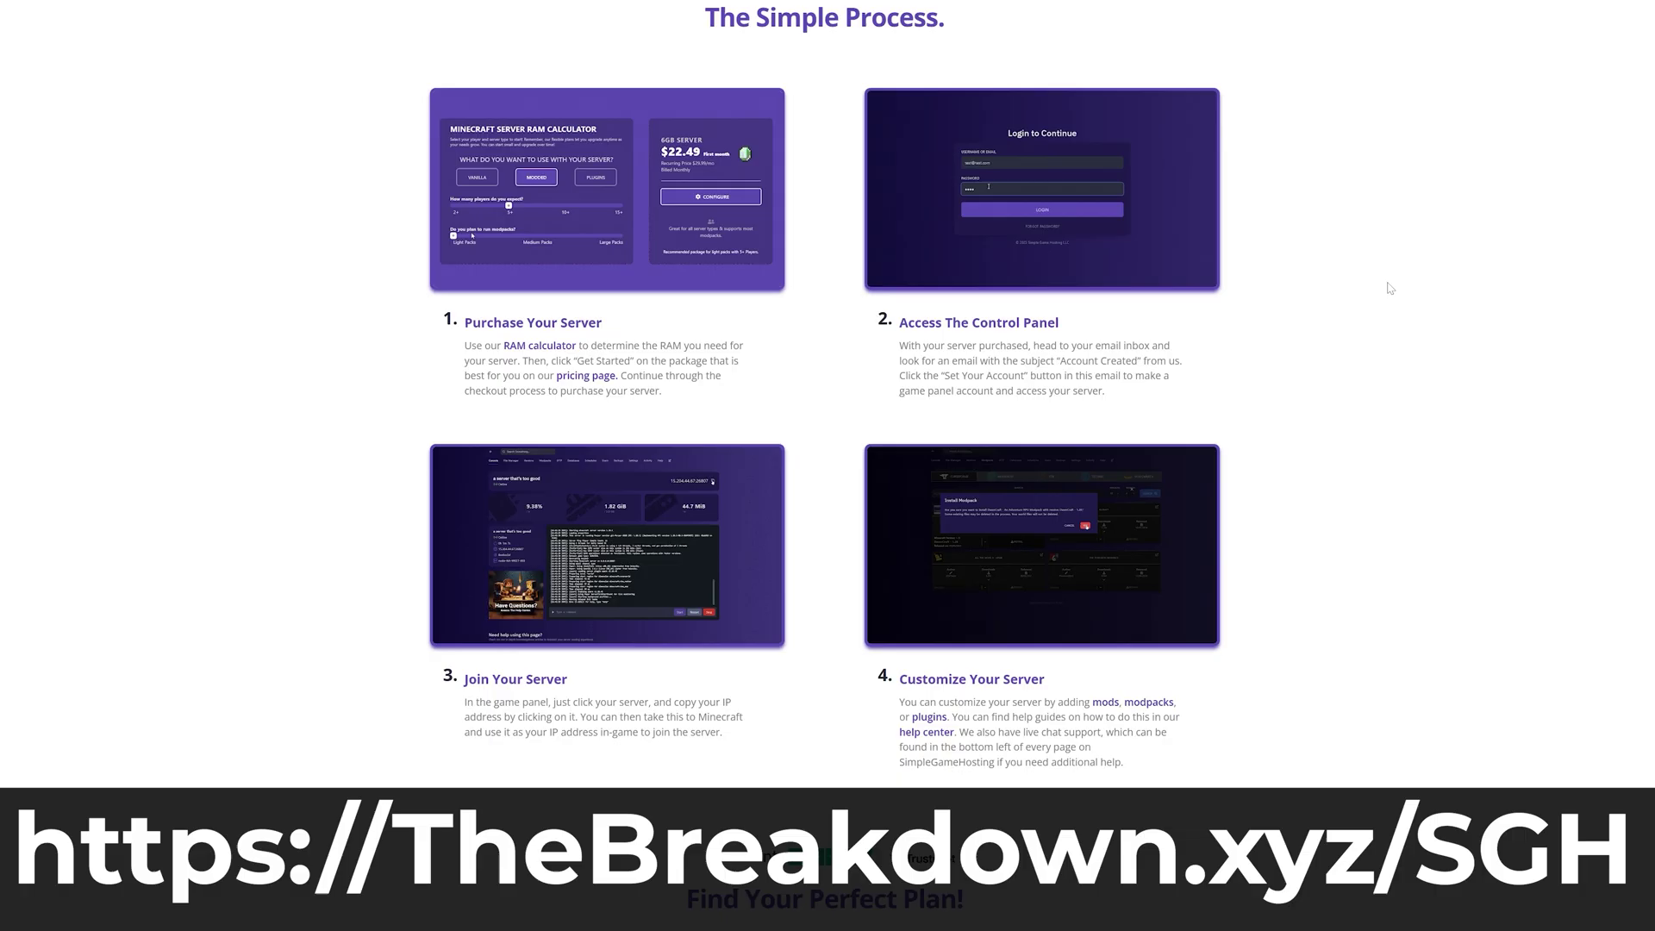
{"action": "left_click_drag", "start_coordinate": [1217, 183], "coordinate": [457, 211]}
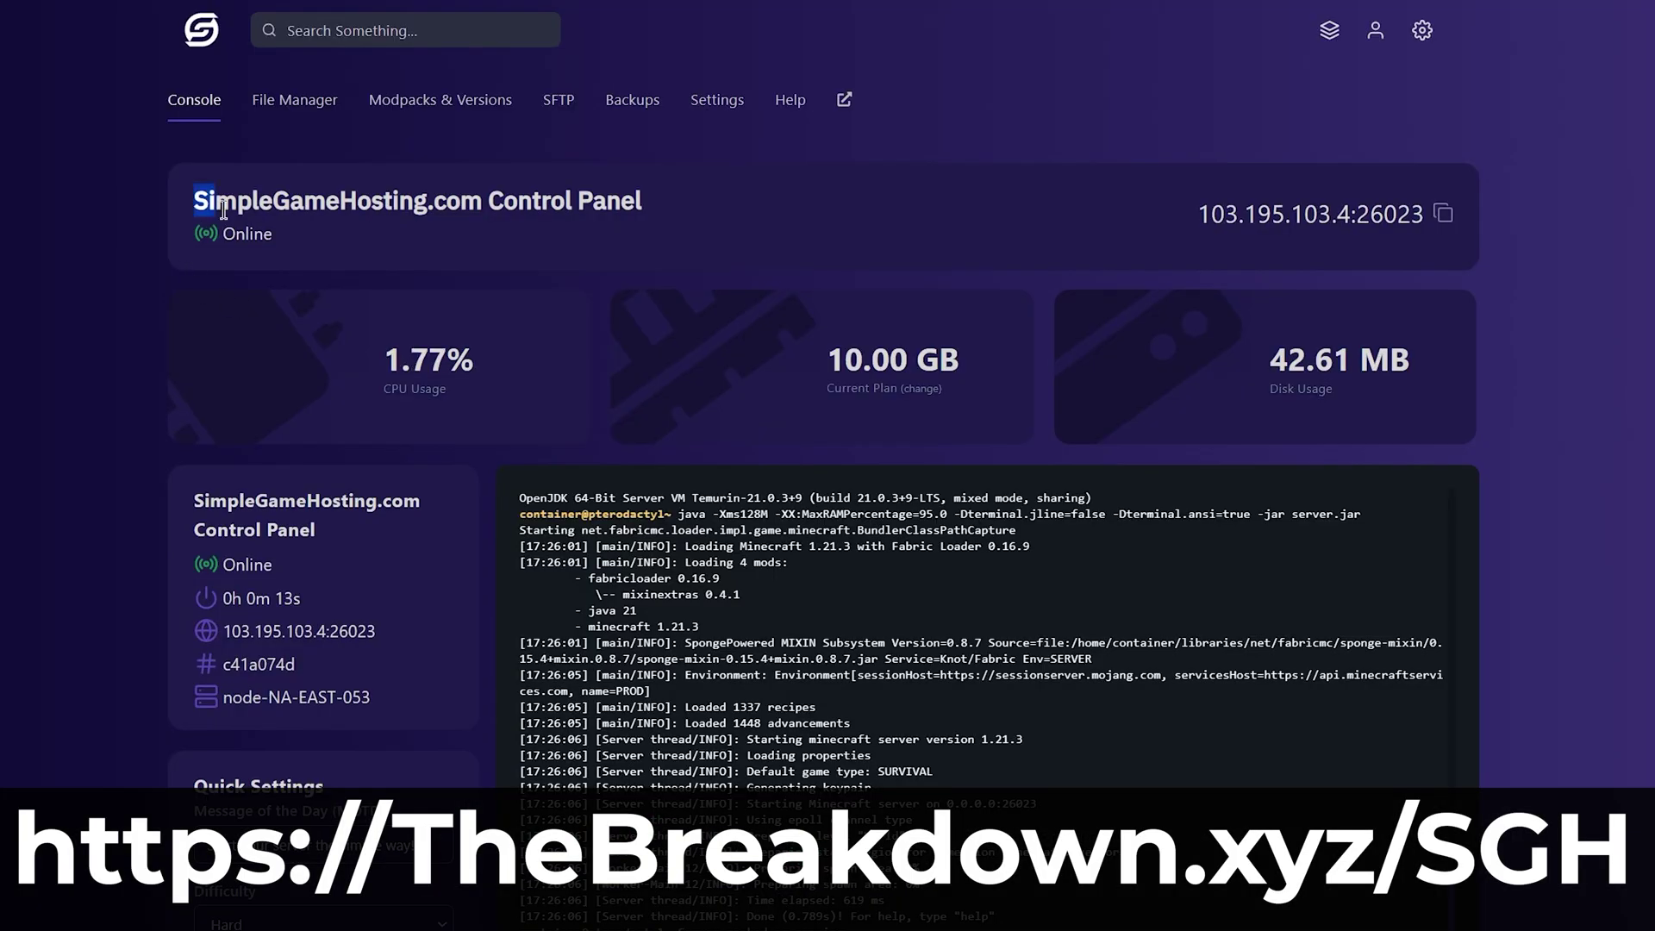
{"action": "left_click_drag", "start_coordinate": [223, 210], "coordinate": [636, 210]}
{"action": "left_click", "coordinate": [404, 293]}
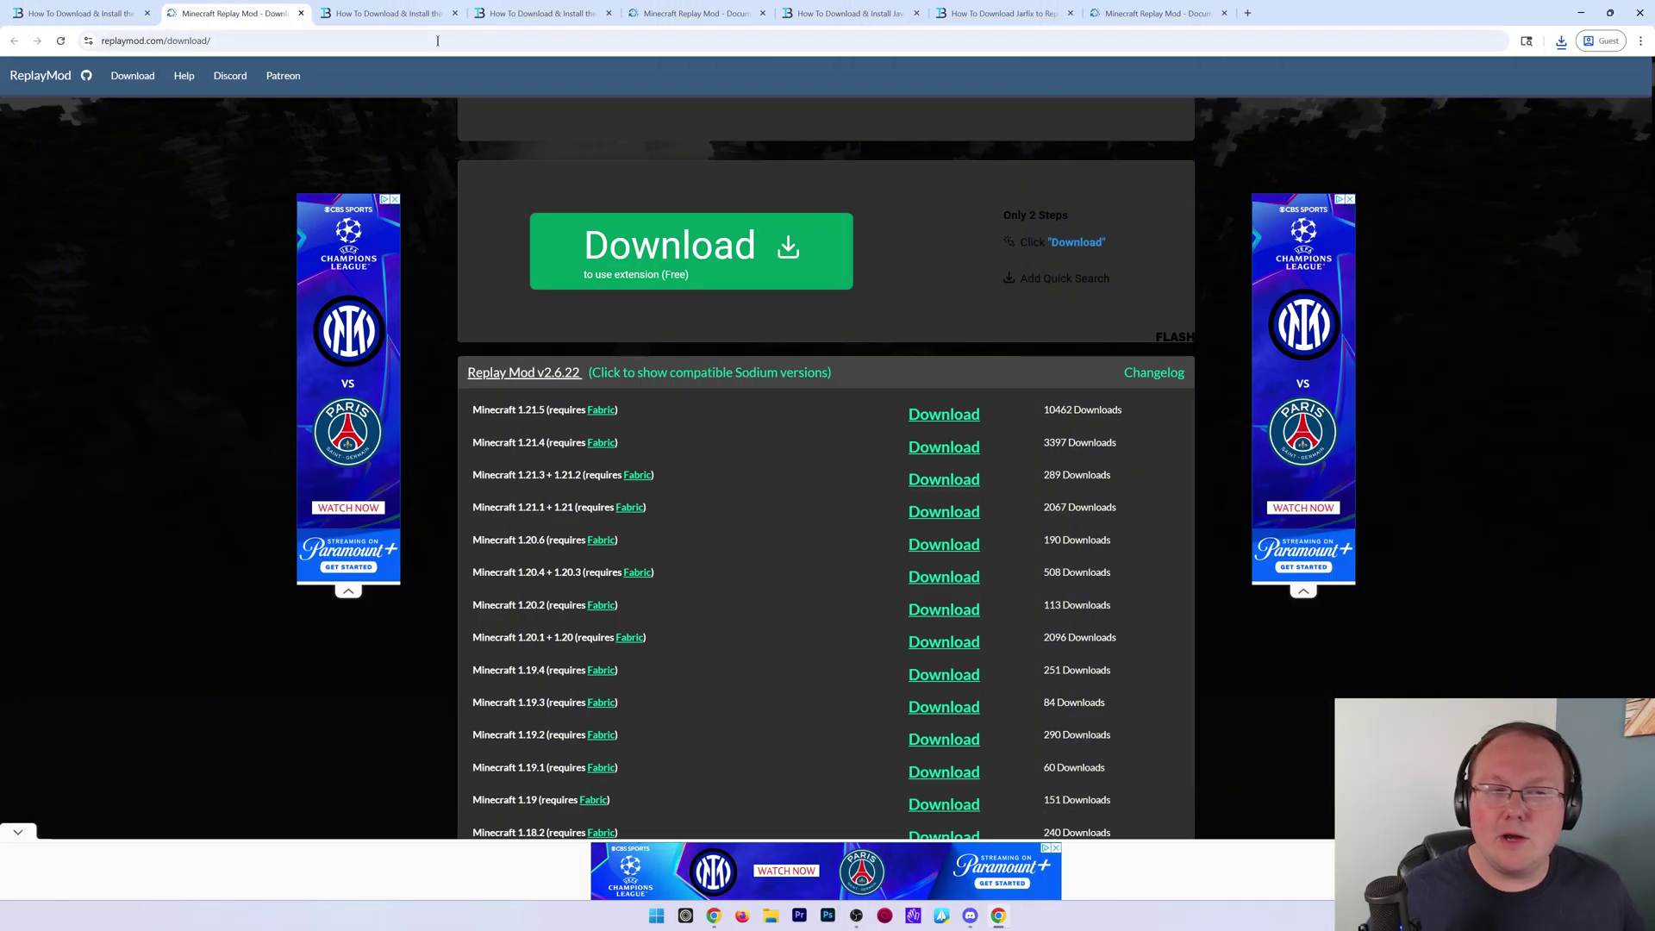
Follow the Fabric Mod Loader article's download link and save the universal jar as fabric-installer-1.0.3.jar in Downloads
{"action": "left_click", "coordinate": [390, 13]}
{"action": "scroll", "coordinate": [837, 325], "scroll_direction": "down", "scroll_amount": 4}
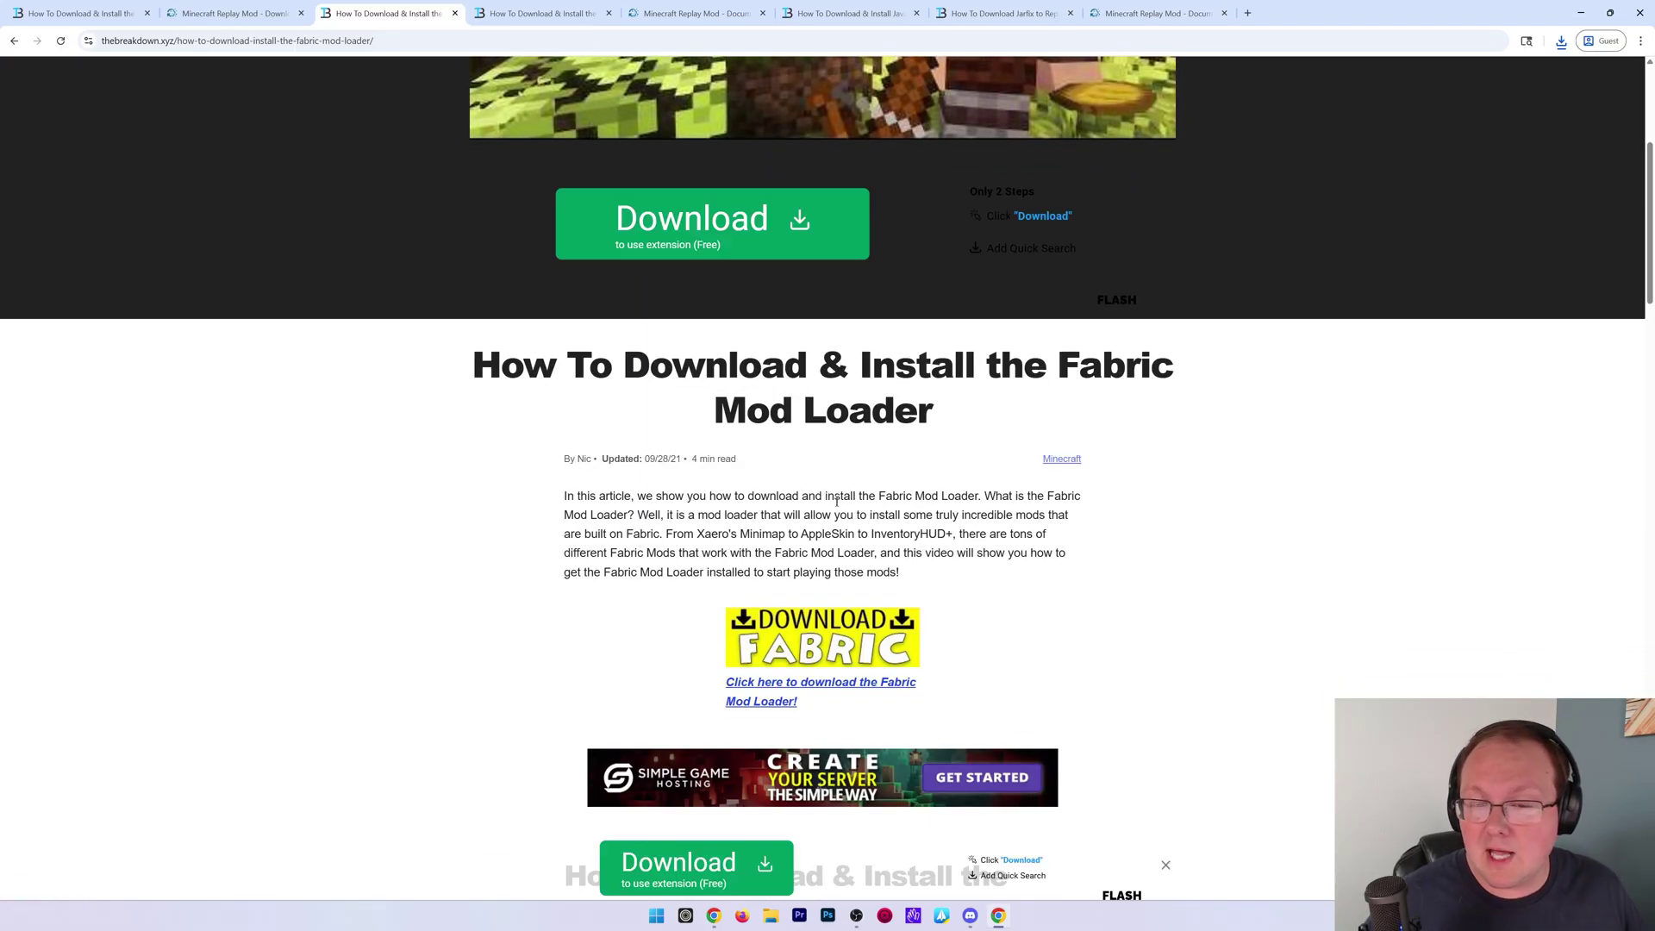
{"action": "scroll", "coordinate": [829, 398], "scroll_direction": "down", "scroll_amount": 2}
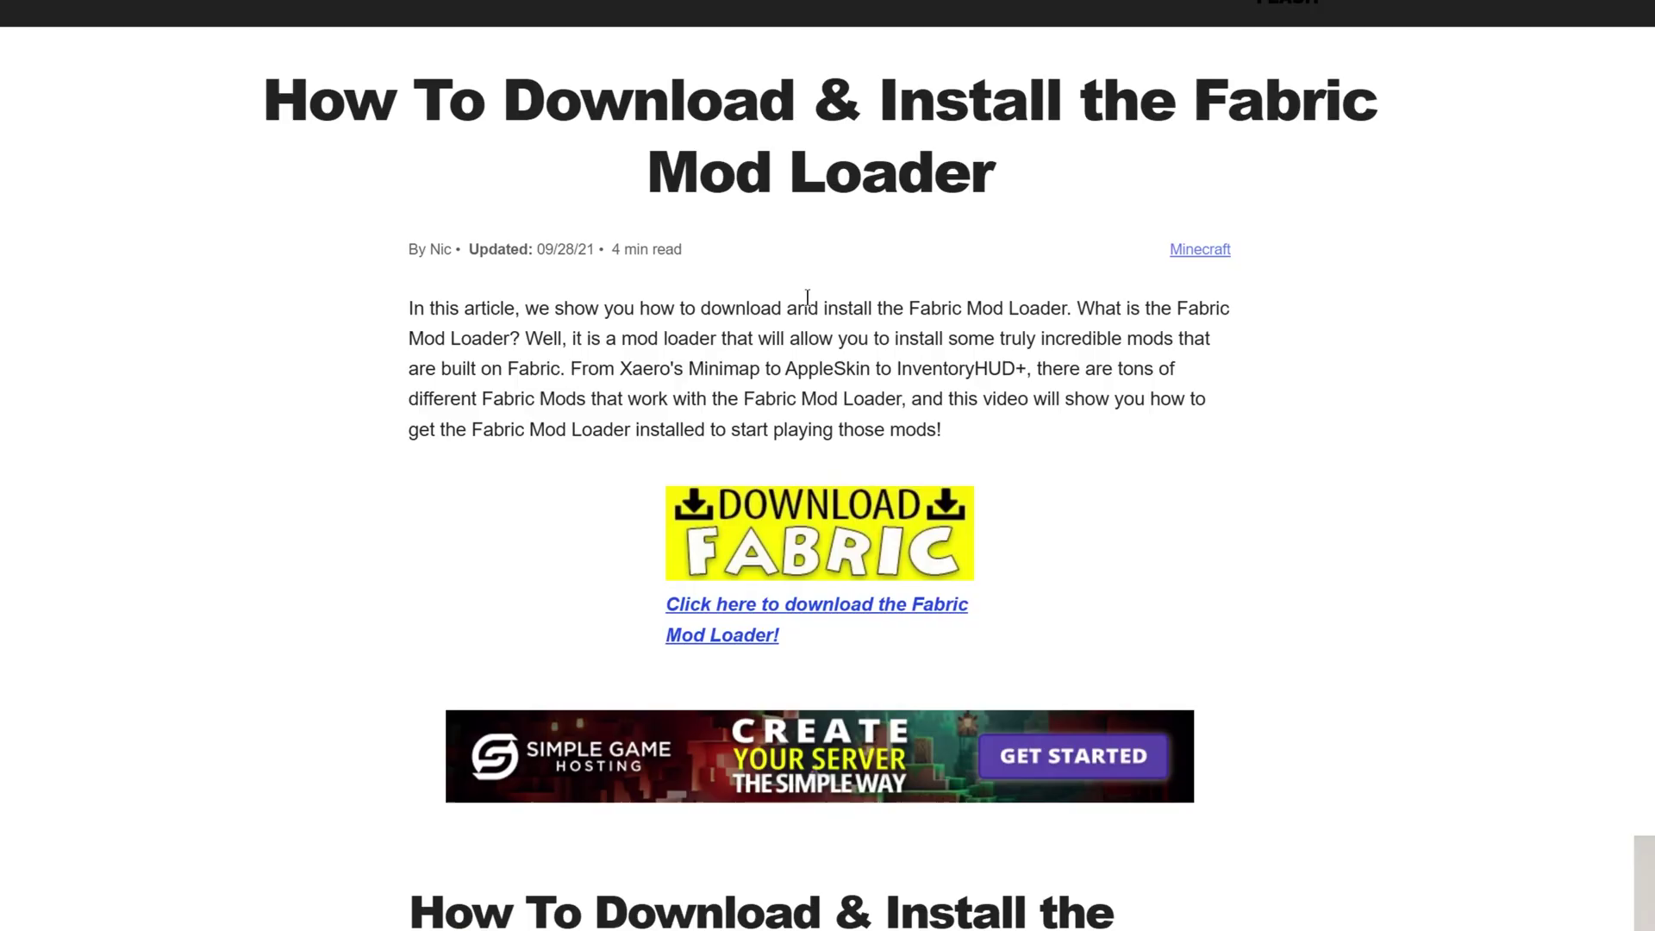
{"action": "left_click", "coordinate": [822, 508]}
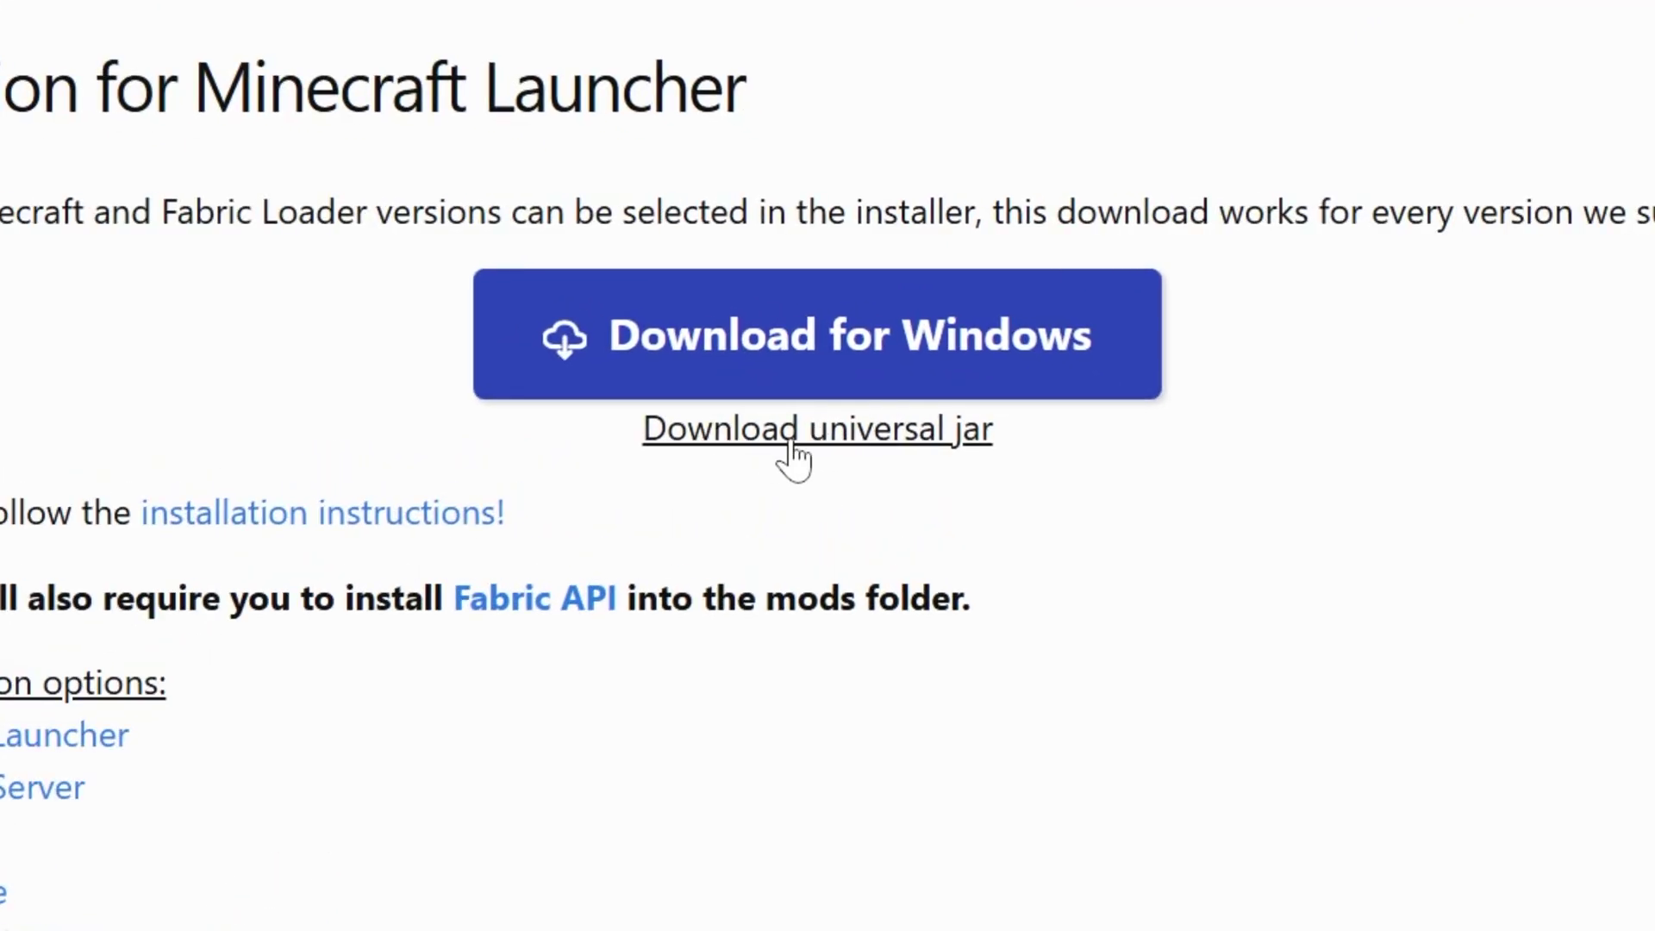
{"action": "left_click", "coordinate": [791, 454]}
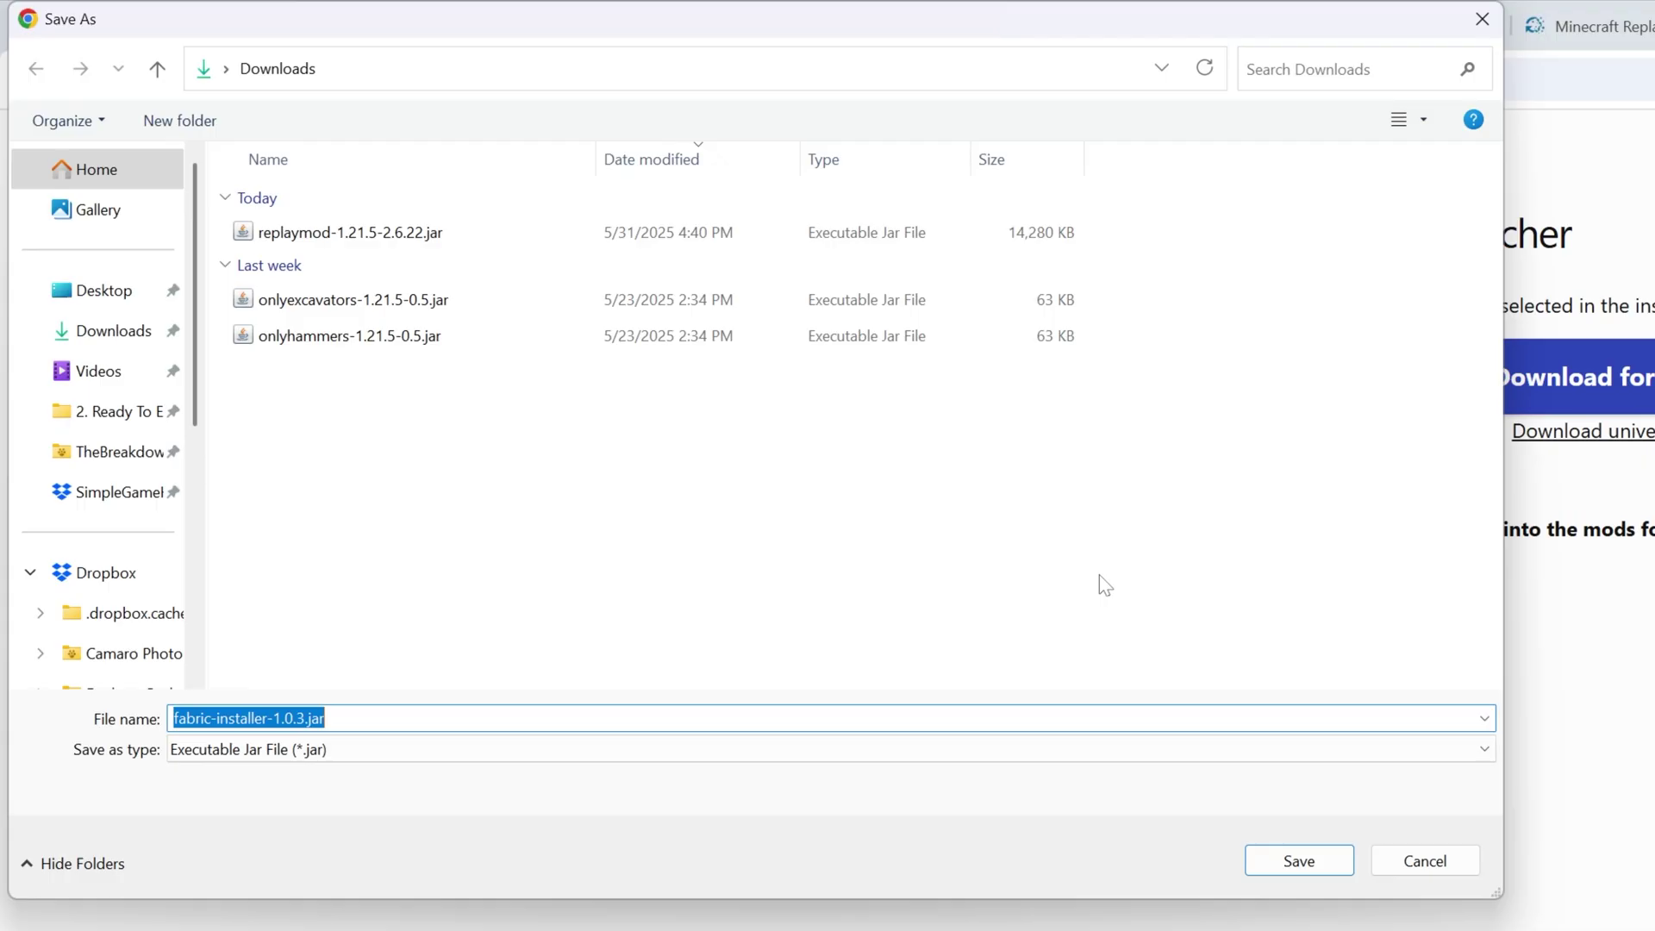
{"action": "left_click", "coordinate": [1299, 861]}
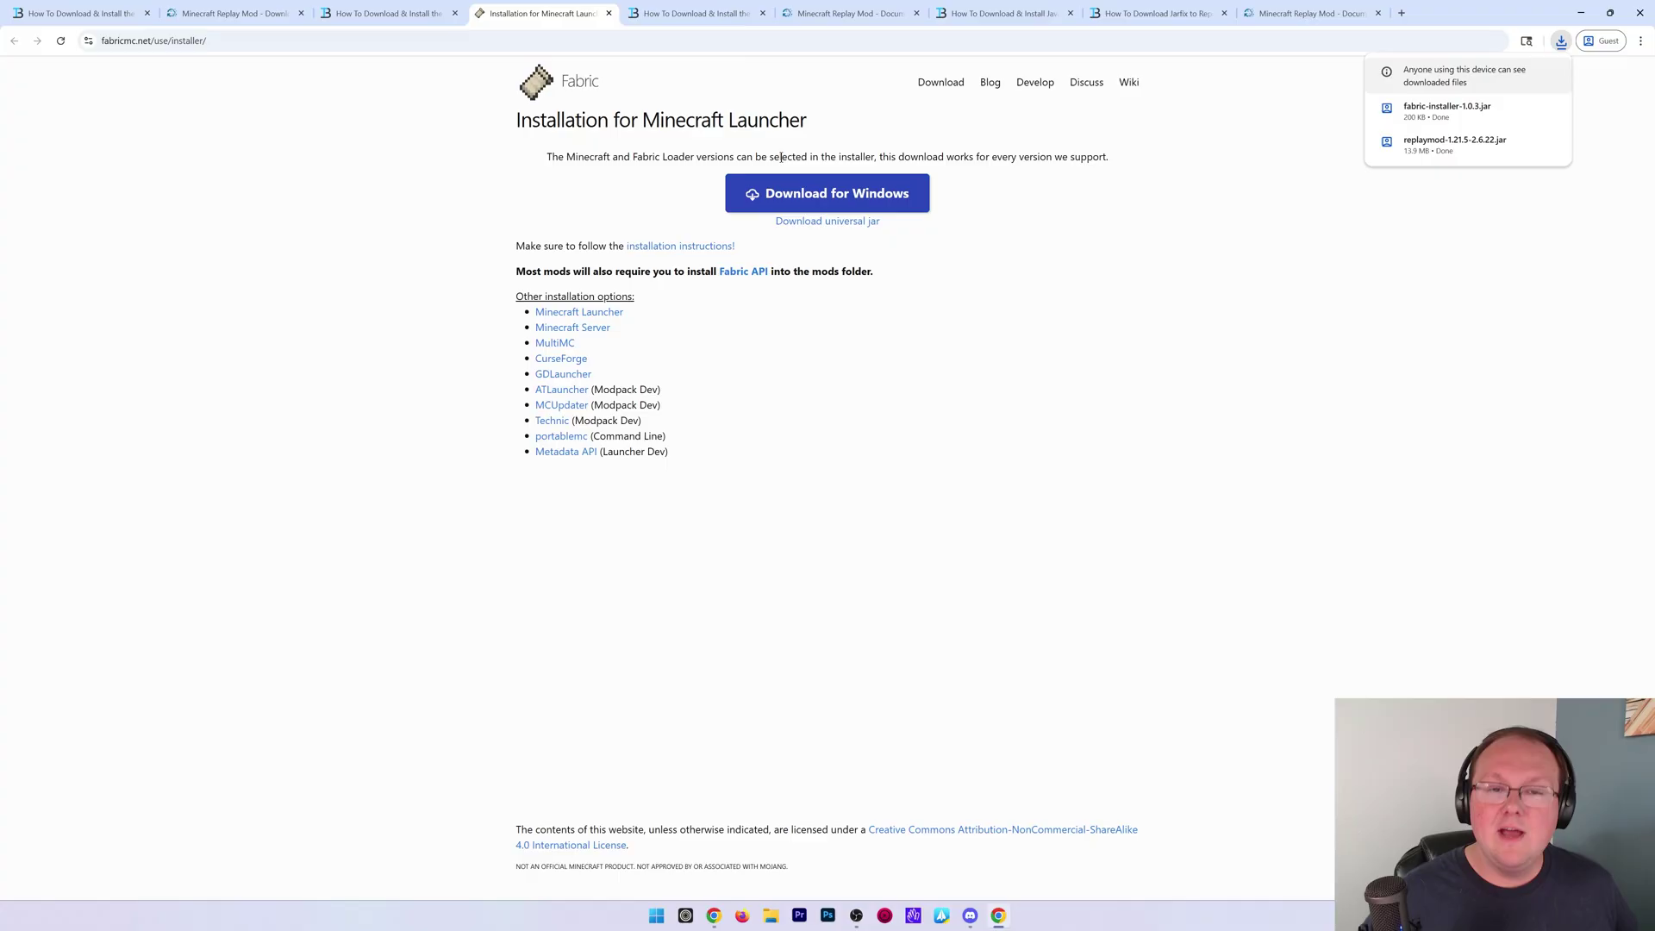
Open the FabricAPI installation article and follow its download link to the Fabric API page on CurseForge
{"action": "key", "text": "ctrl+Tab"}
{"action": "scroll", "coordinate": [574, 228], "scroll_direction": "down", "scroll_amount": 1}
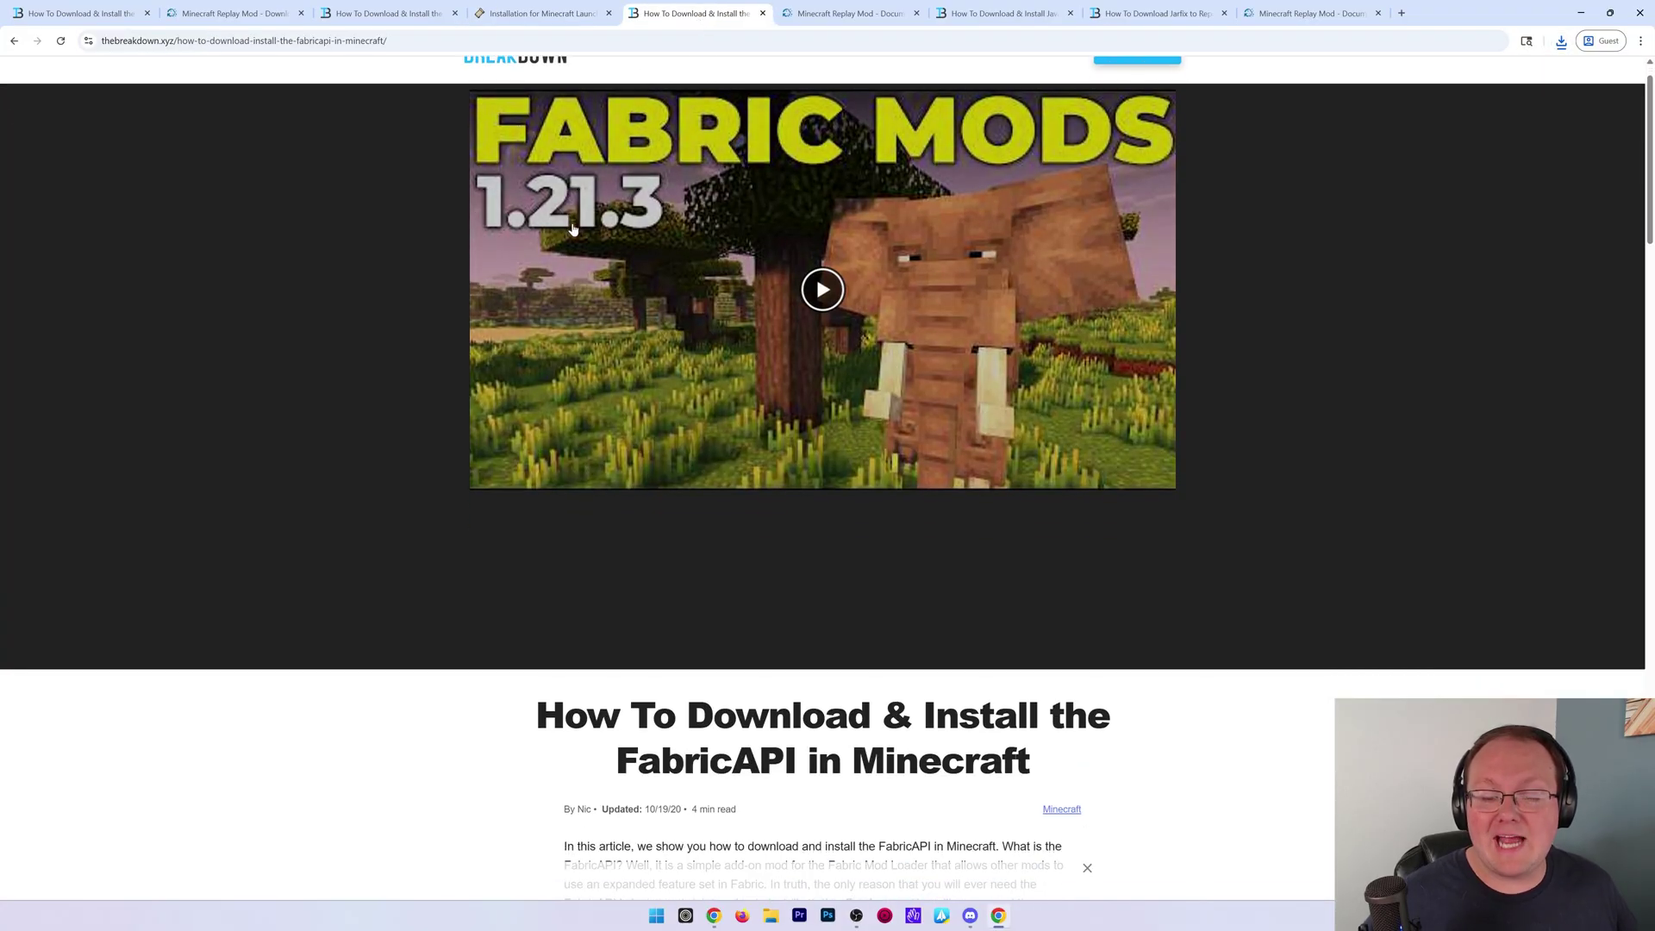
{"action": "scroll", "coordinate": [573, 229], "scroll_direction": "down", "scroll_amount": 4}
{"action": "left_click_drag", "start_coordinate": [794, 410], "coordinate": [621, 409]}
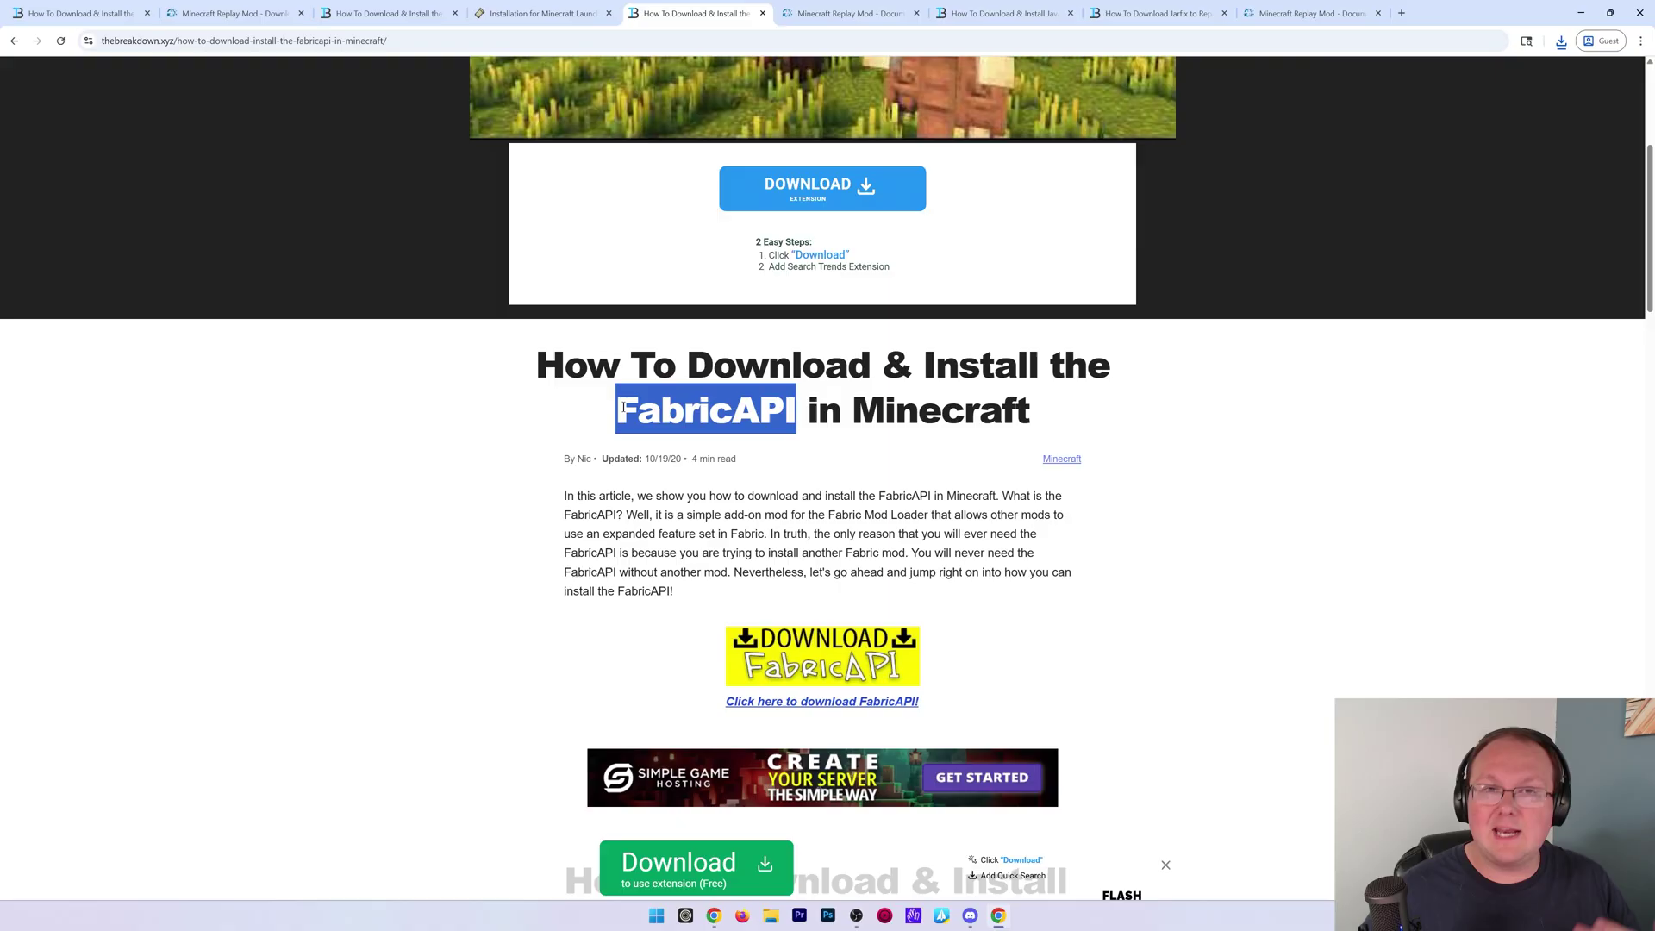
{"action": "left_click", "coordinate": [622, 408]}
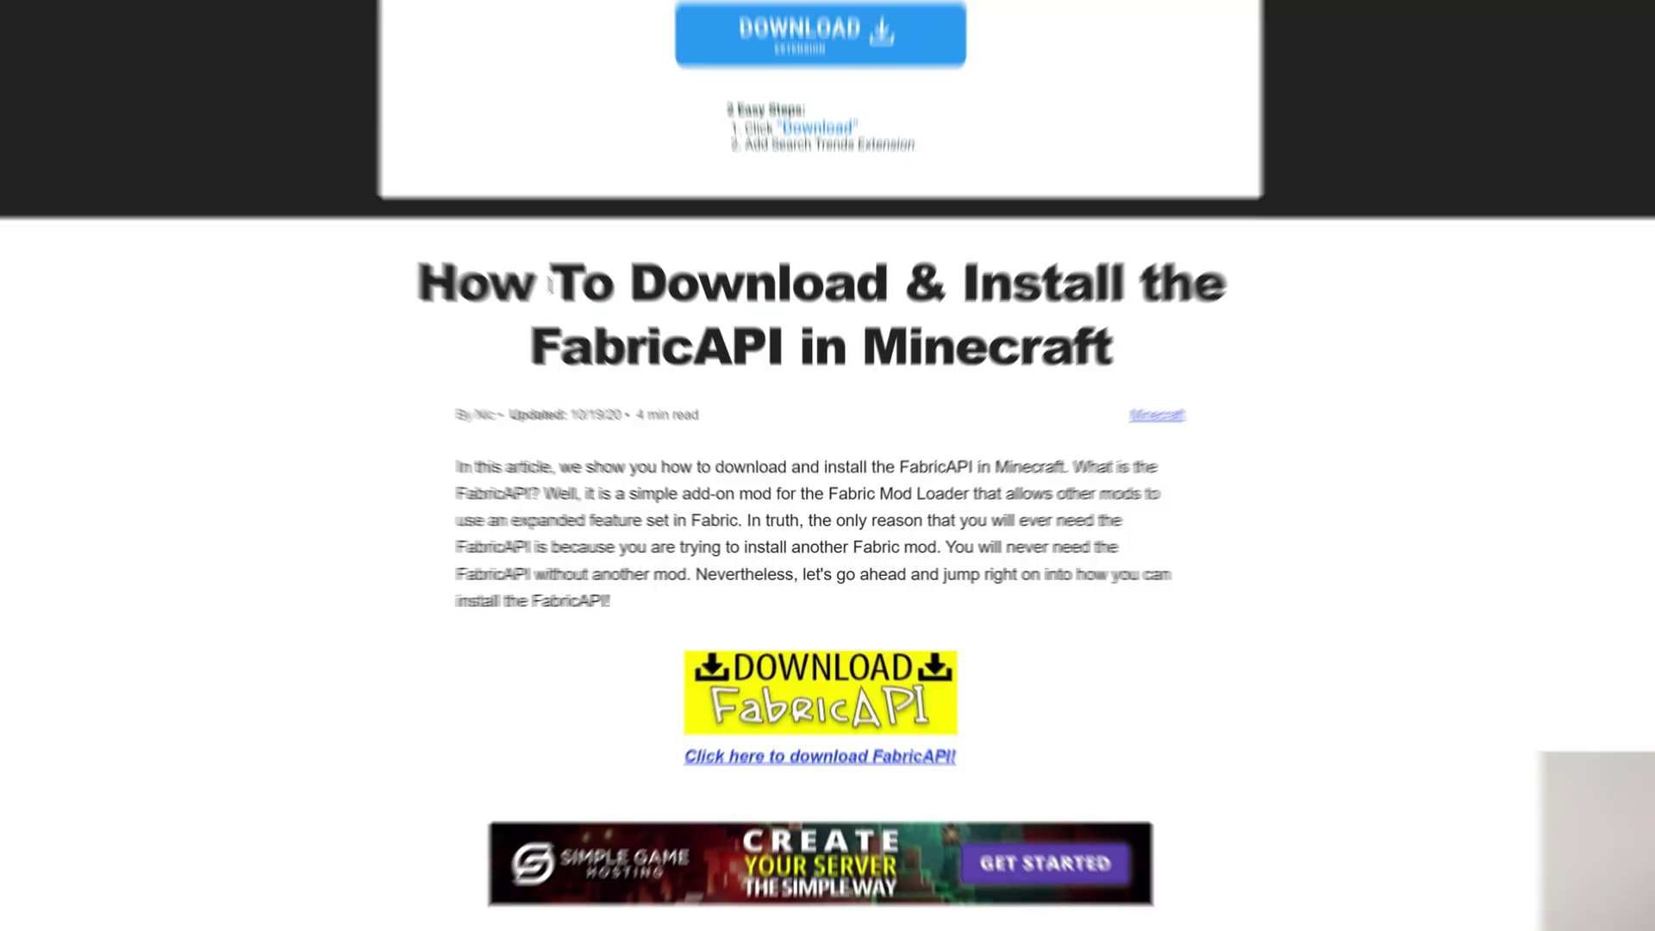
{"action": "scroll", "coordinate": [548, 284], "scroll_direction": "down", "scroll_amount": 5}
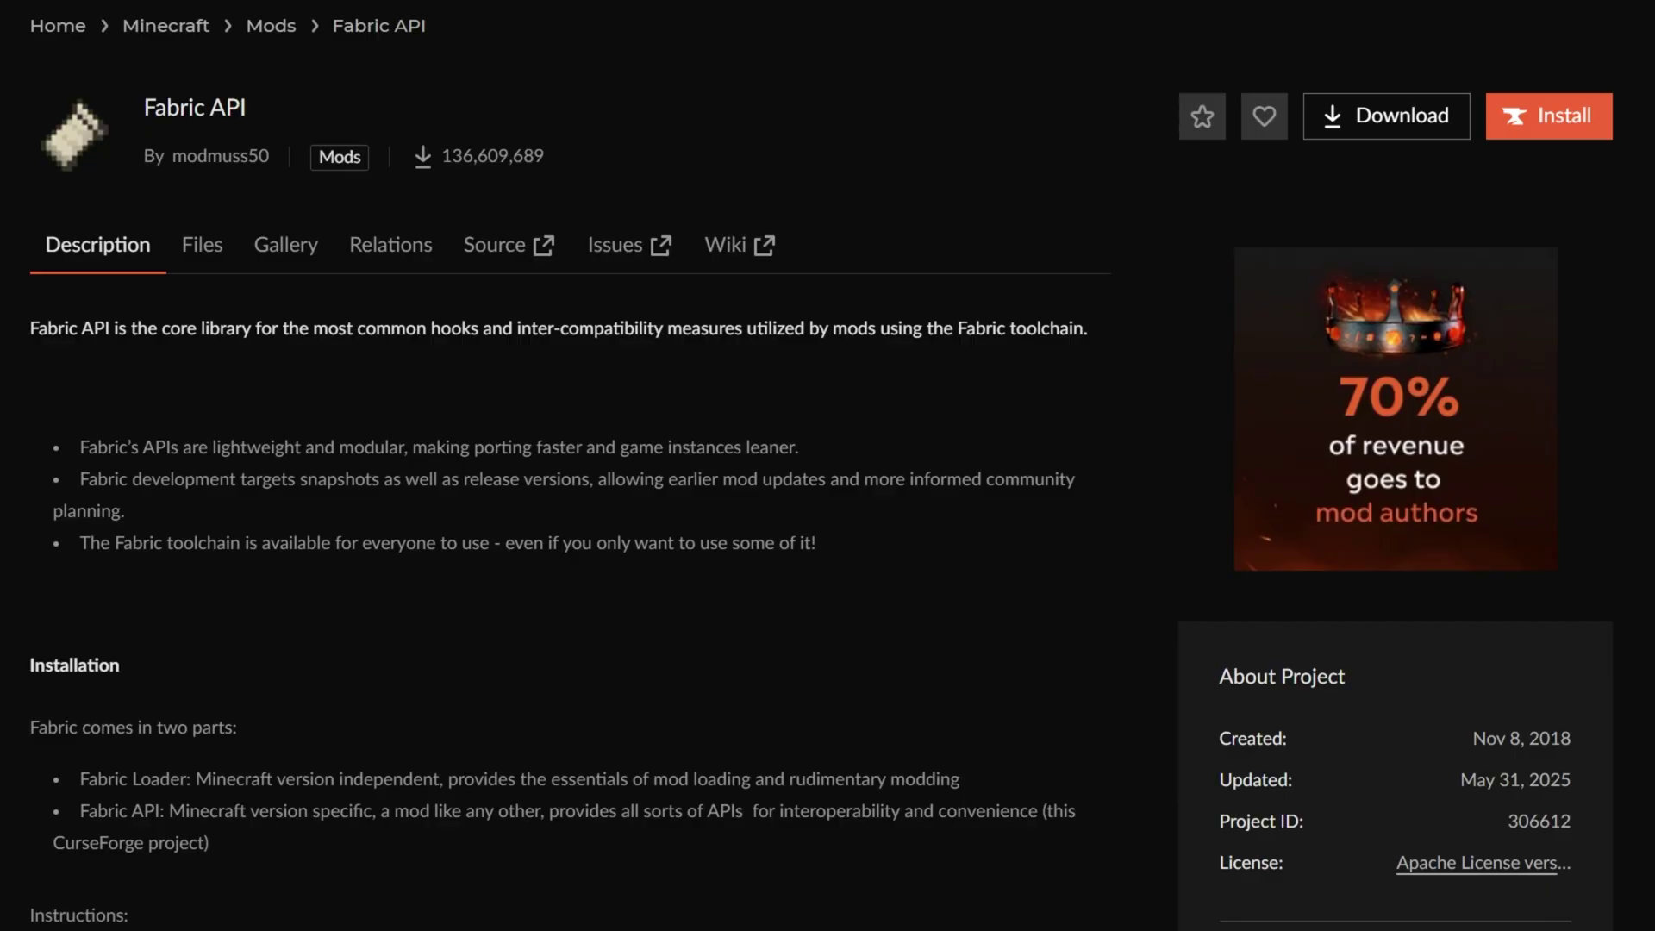
Show the Fabric API files and filter them to game version 1.21.5
{"action": "left_click", "coordinate": [202, 246]}
{"action": "scroll", "coordinate": [219, 257], "scroll_direction": "down", "scroll_amount": 2}
{"action": "left_click", "coordinate": [235, 194]}
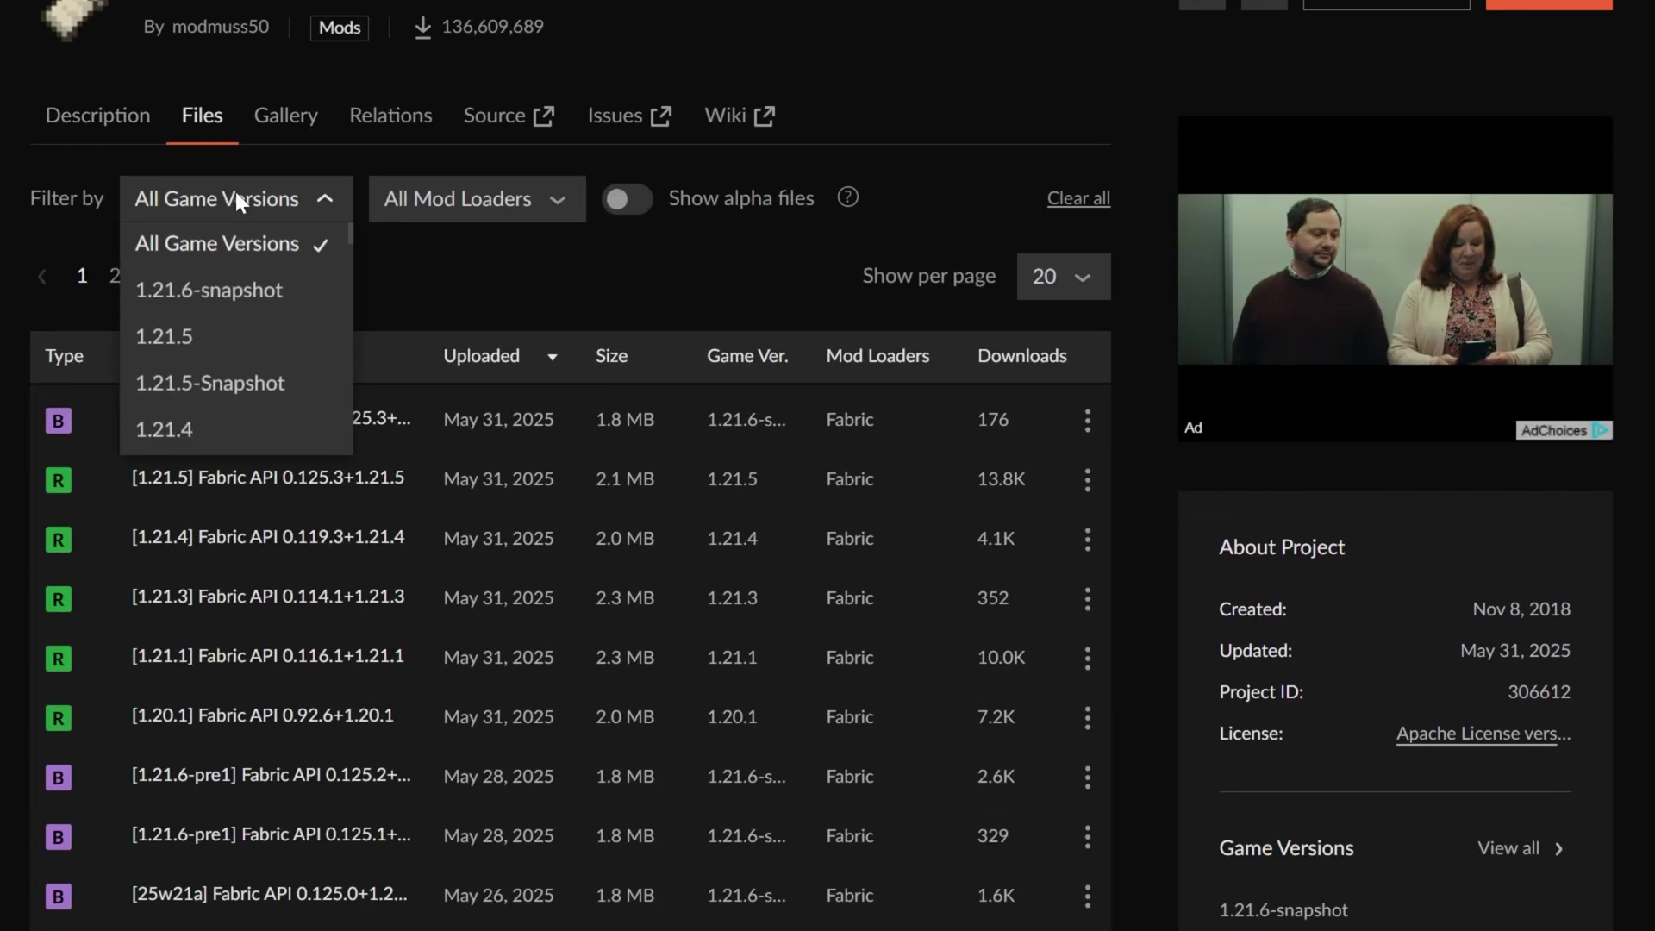
{"action": "left_click", "coordinate": [240, 343]}
{"action": "scroll", "coordinate": [406, 298], "scroll_direction": "down", "scroll_amount": 2}
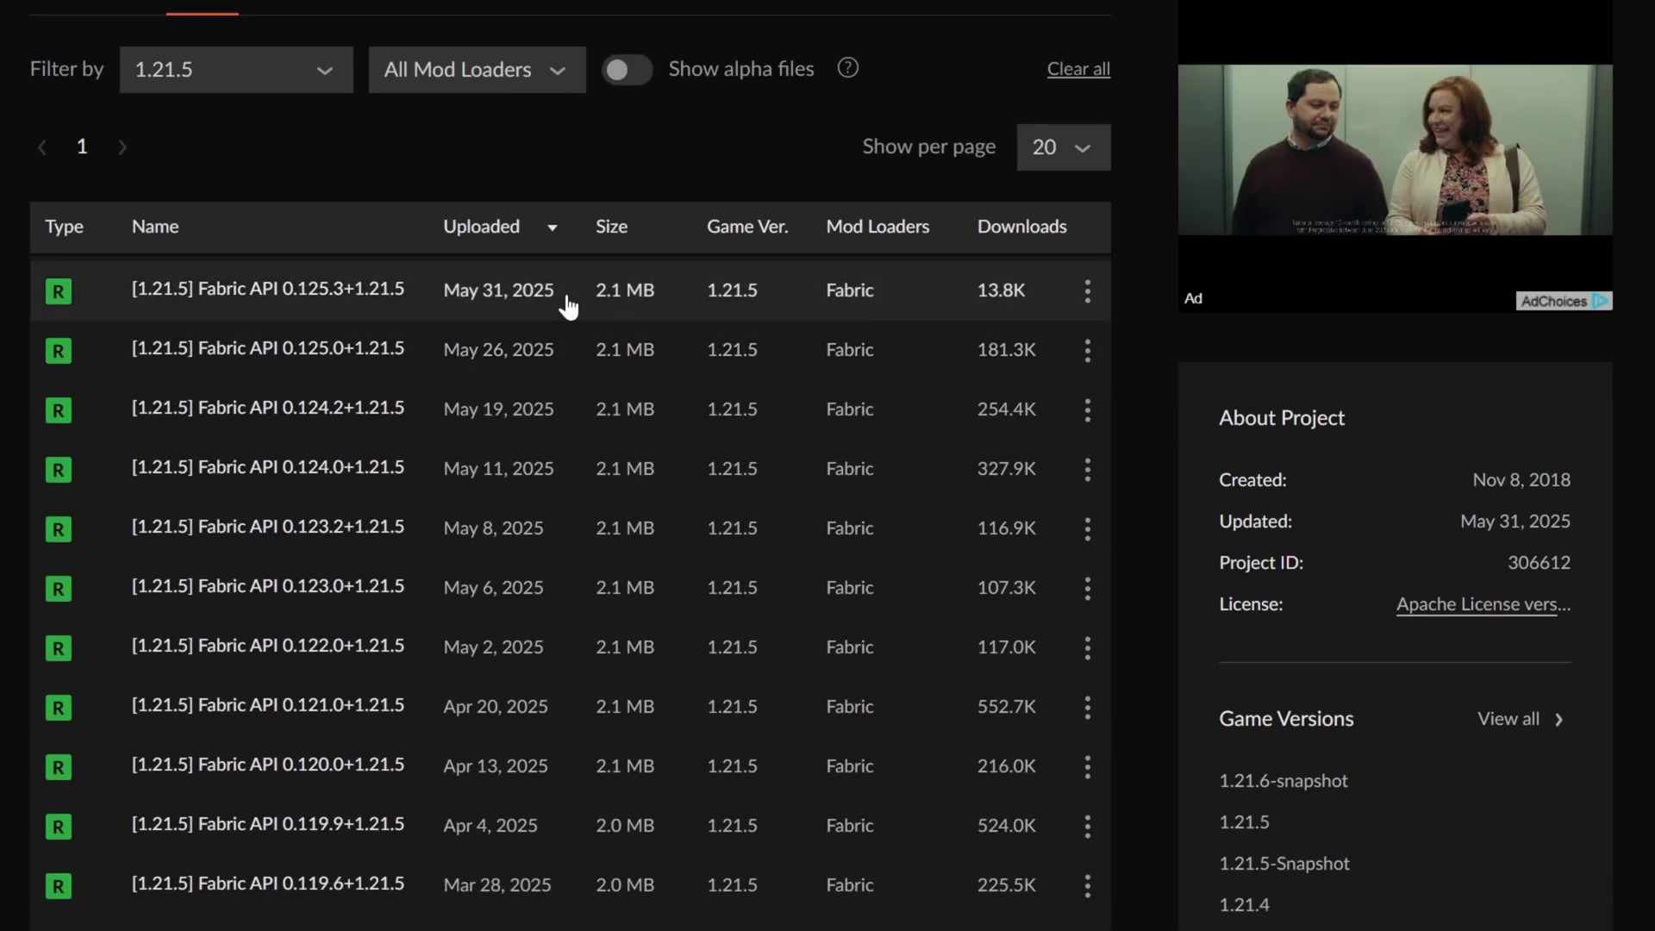
Download the May 31, 2025 Fabric API release and save it as fabric-api-0.125.3+1.21.5.jar in Downloads
{"action": "left_click", "coordinate": [1087, 293]}
{"action": "left_click", "coordinate": [1126, 398]}
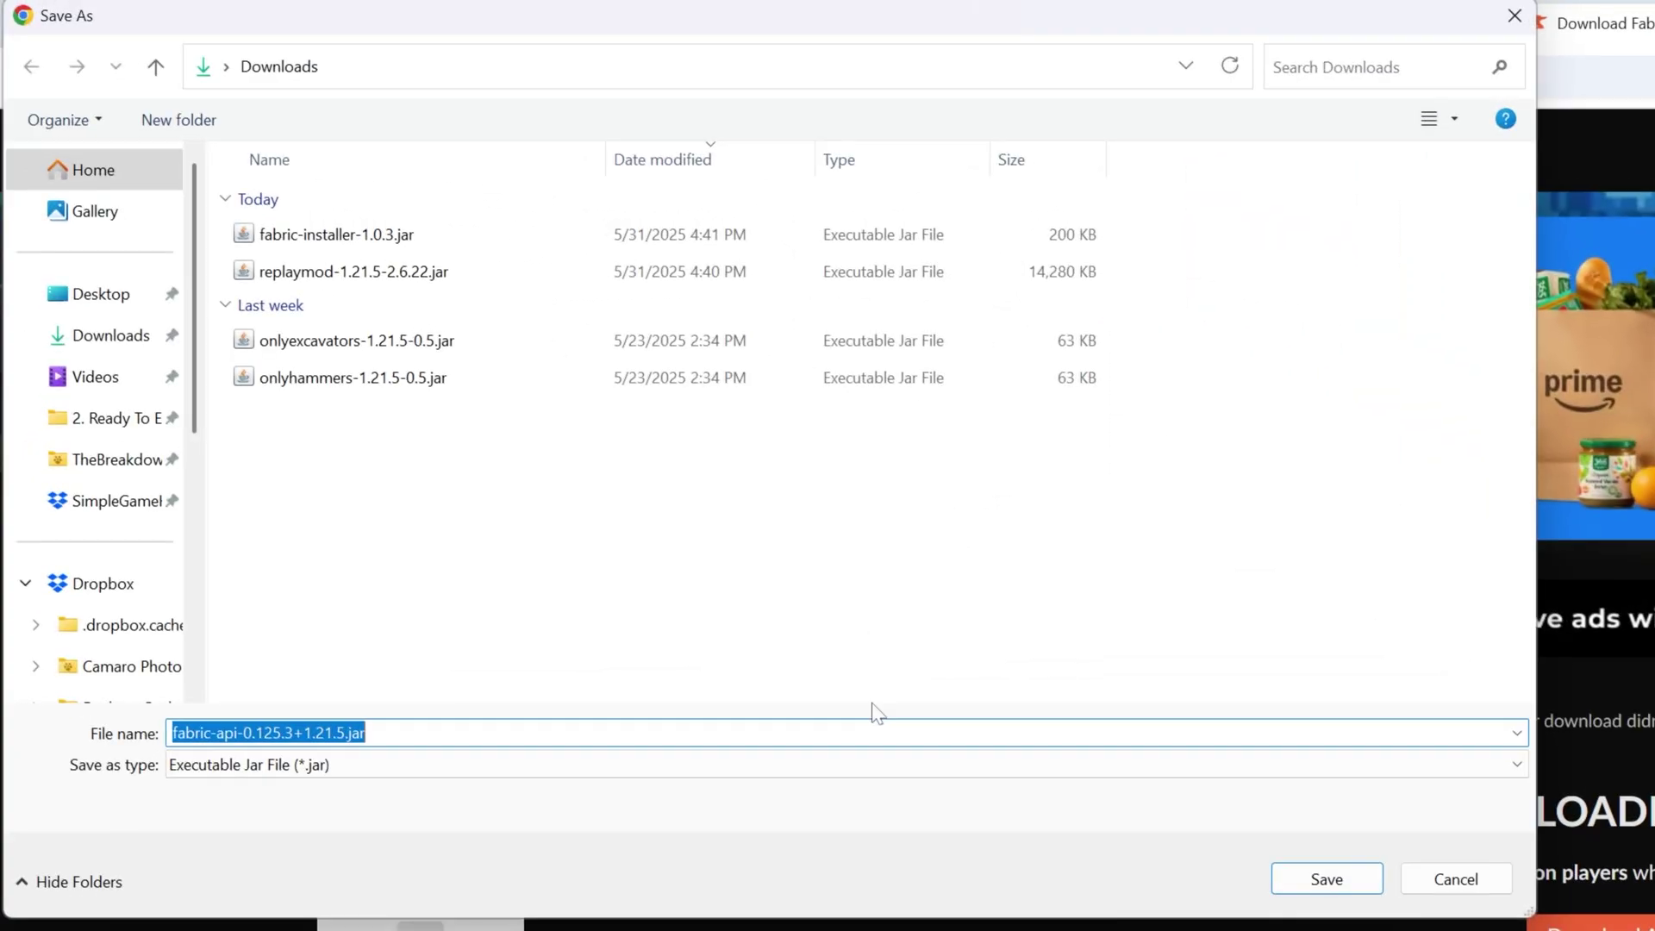
{"action": "left_click", "coordinate": [1283, 893]}
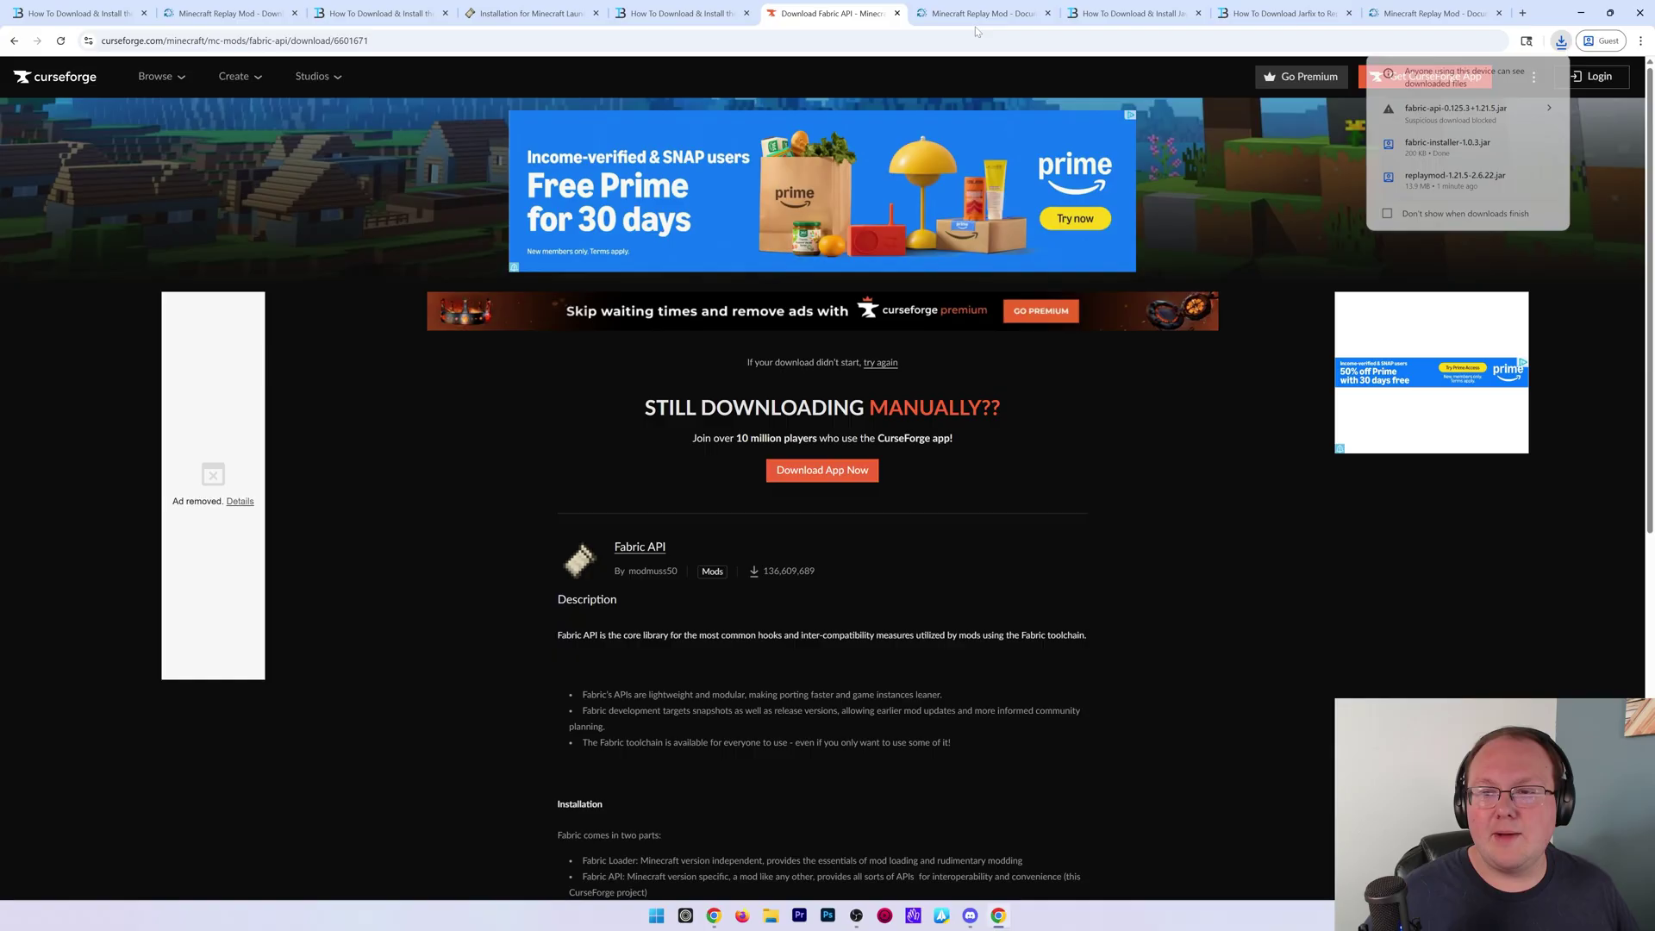
Leave the browser and open the Downloads folder in File Explorer
{"action": "left_click", "coordinate": [982, 13]}
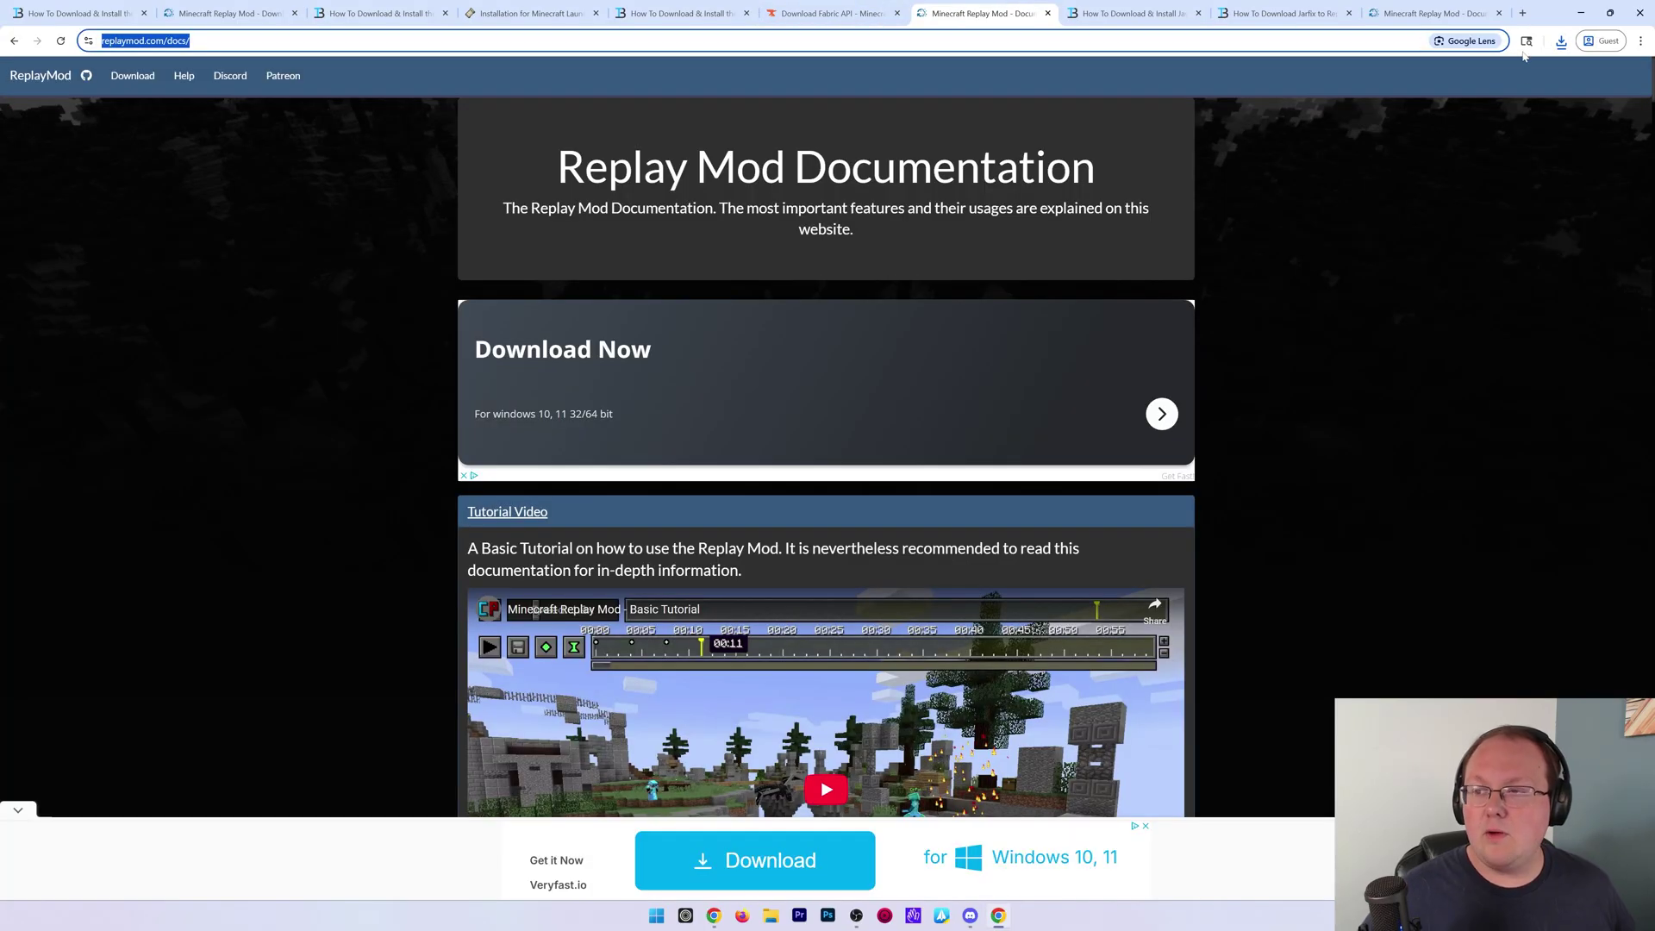
{"action": "left_click", "coordinate": [1582, 14]}
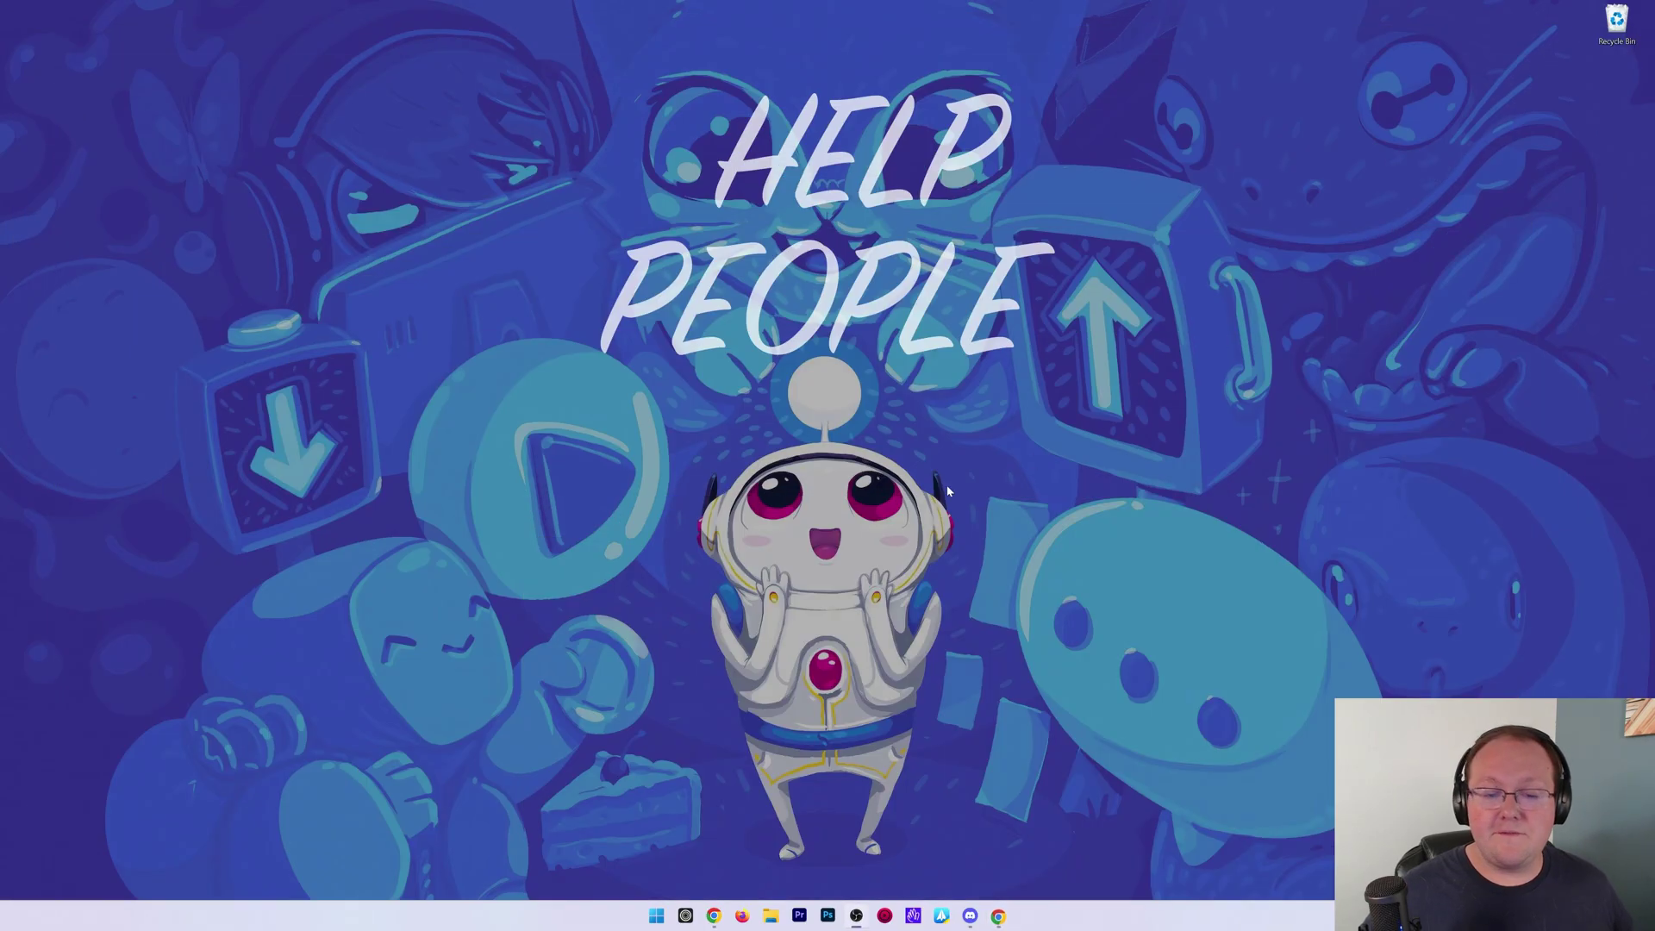
{"action": "left_click", "coordinate": [773, 917]}
{"action": "left_click", "coordinate": [951, 263]}
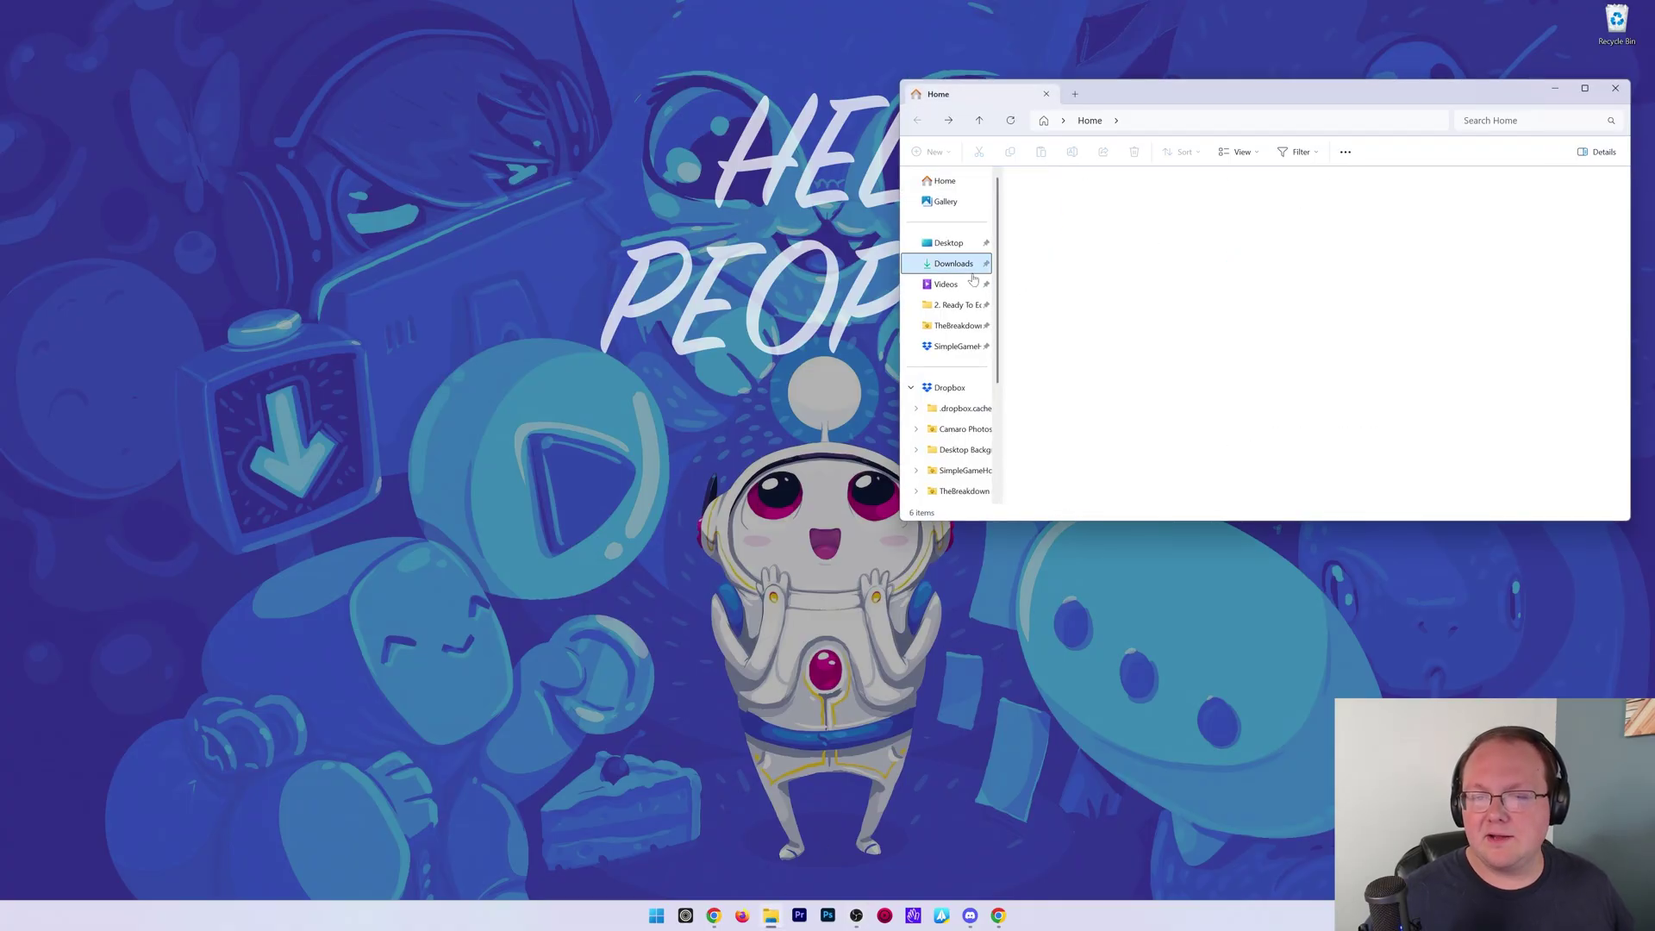
{"action": "left_click", "coordinate": [819, 141]}
{"action": "left_click_drag", "start_coordinate": [1096, 104], "coordinate": [664, 91]}
Move the Fabric API, Fabric installer and Replay Mod jar files from Downloads to the desktop, and close the folder window
{"action": "left_click_drag", "start_coordinate": [762, 331], "coordinate": [651, 204]}
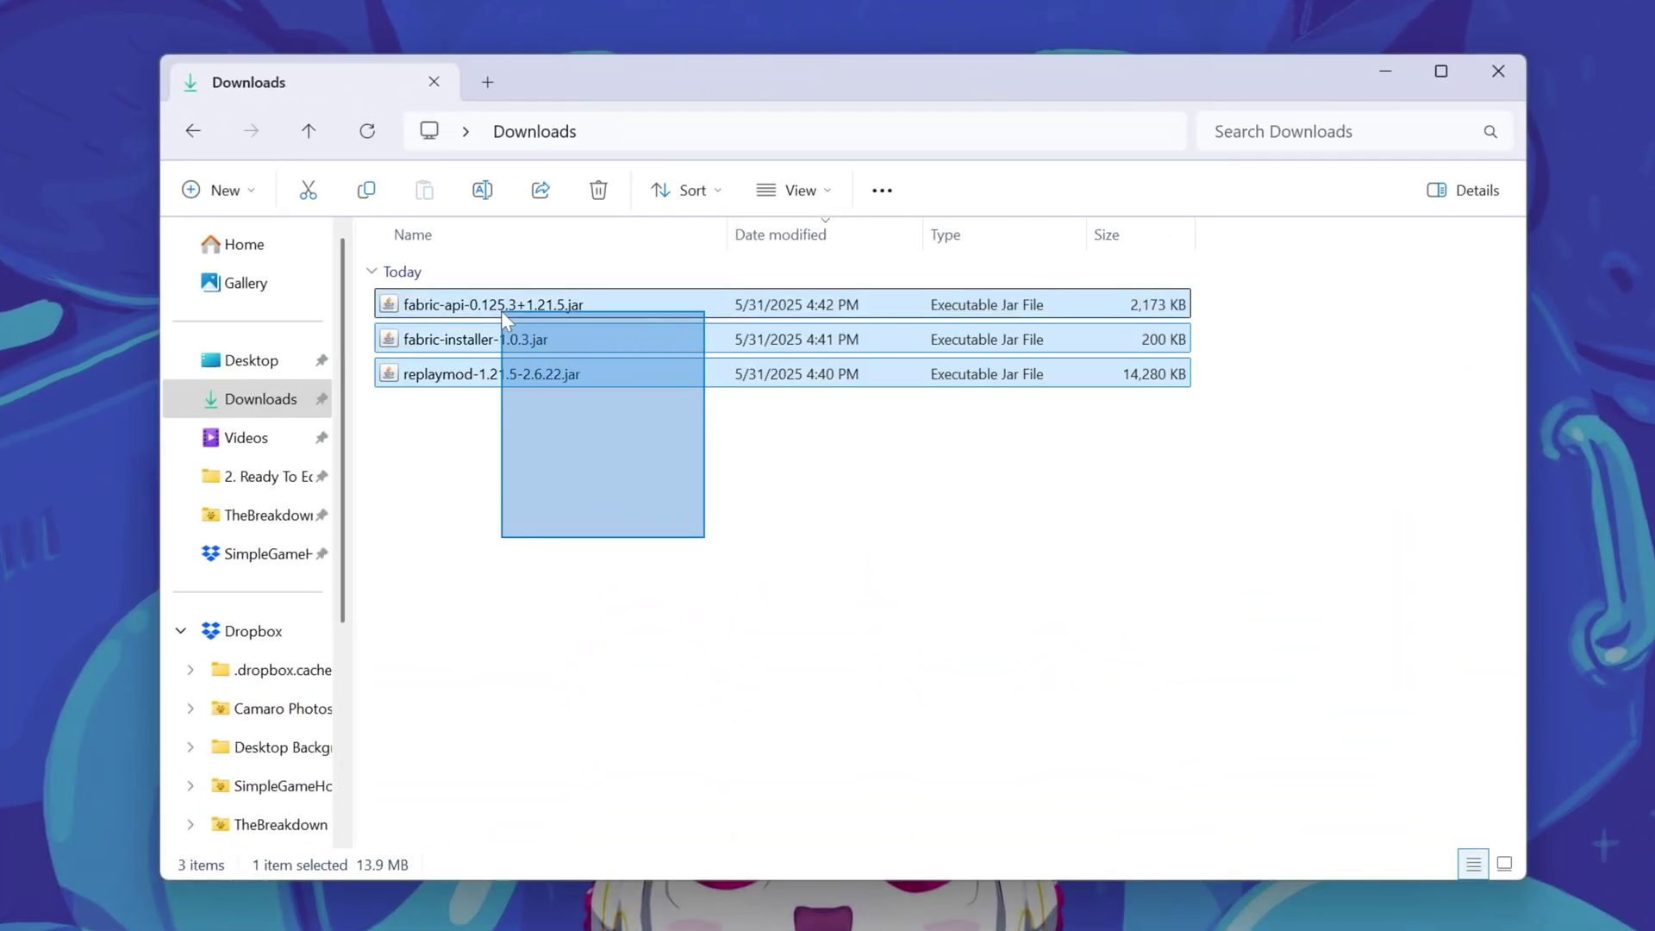
{"action": "left_click_drag", "start_coordinate": [504, 317], "coordinate": [504, 317]}
{"action": "left_click_drag", "start_coordinate": [504, 311], "coordinate": [69, 336]}
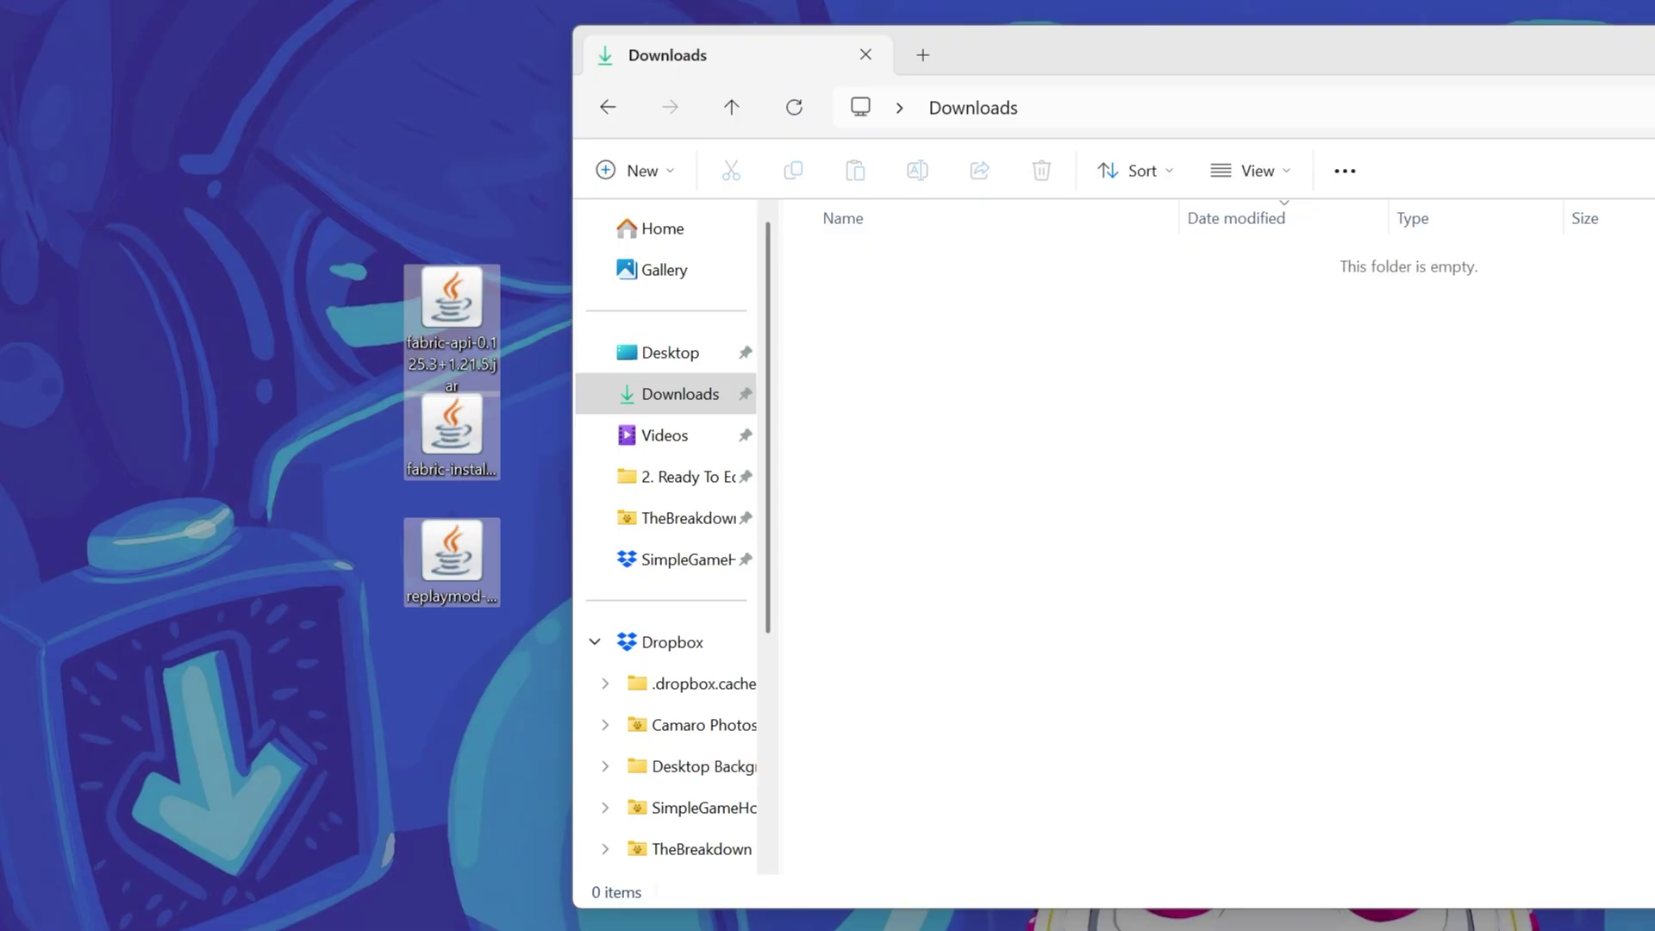
{"action": "key", "text": "alt+F4"}
Set the Fabric API jar apart from the other two jar files on the desktop
{"action": "left_click", "coordinate": [499, 322]}
{"action": "left_click_drag", "start_coordinate": [499, 322], "coordinate": [692, 330]}
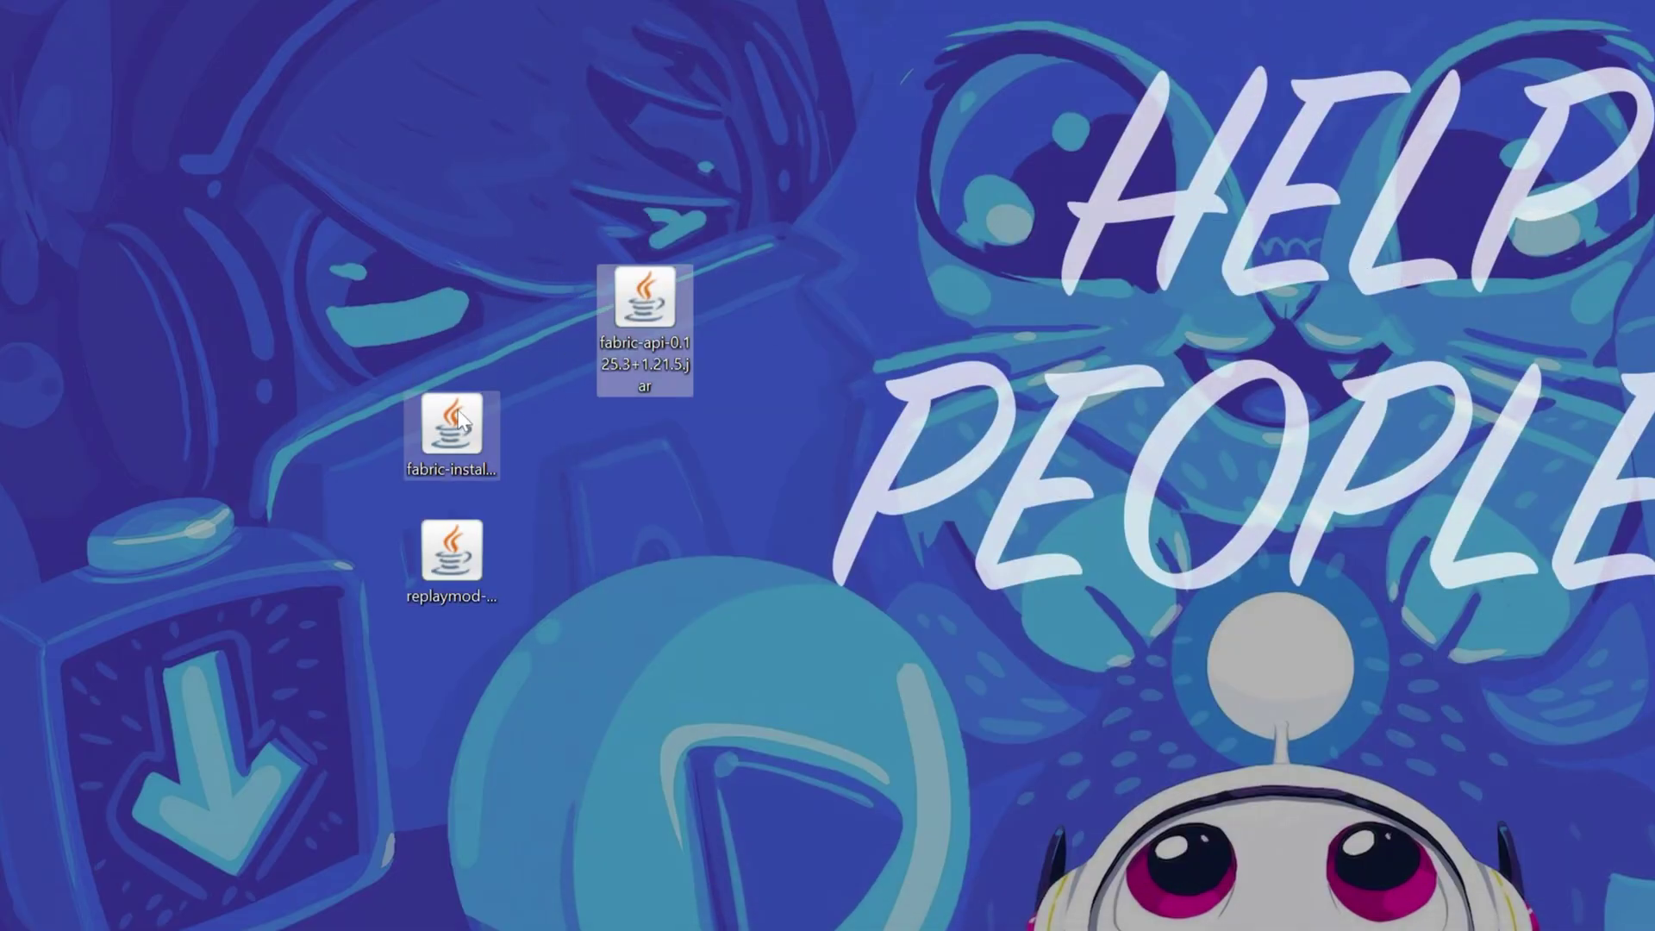
Arrange the desktop jars so the Fabric installer sits alone and the Replay Mod and Fabric API jars are grouped together
{"action": "left_click_drag", "start_coordinate": [461, 421], "coordinate": [508, 217]}
{"action": "left_click_drag", "start_coordinate": [507, 504], "coordinate": [645, 189]}
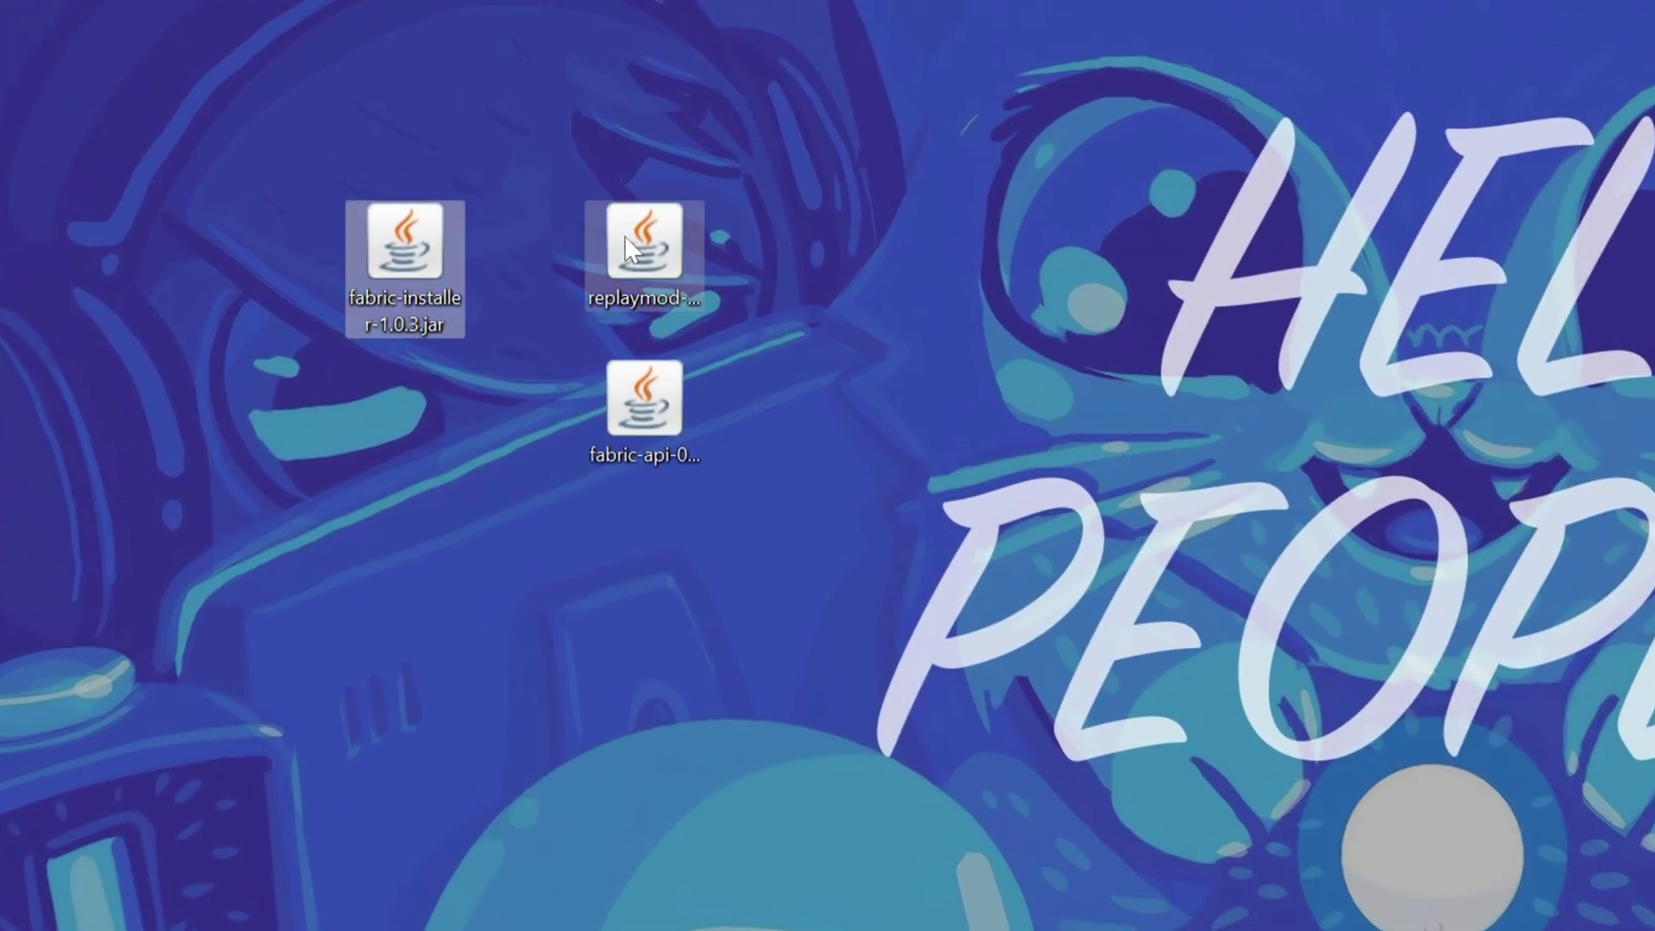
{"action": "left_click", "coordinate": [624, 231]}
{"action": "left_click", "coordinate": [640, 383]}
{"action": "left_click", "coordinate": [379, 229]}
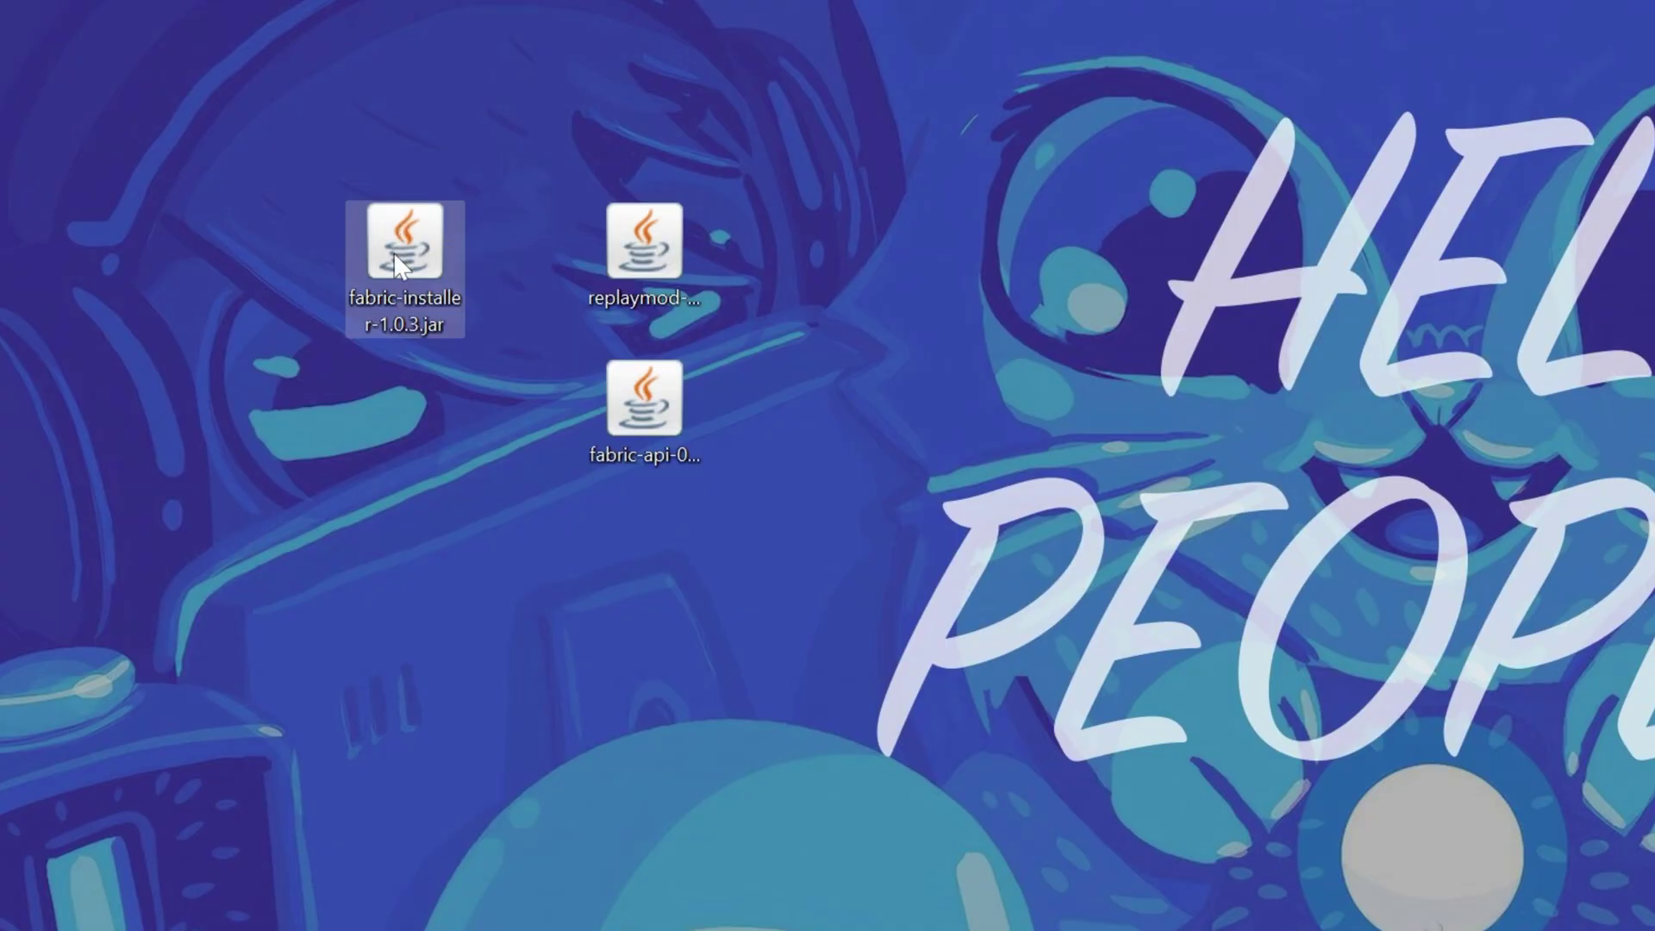
Open fabric-installer-1.0.3.jar with Java(TM) Platform SE binary
{"action": "right_click", "coordinate": [394, 255]}
{"action": "mouse_move", "coordinate": [565, 419]}
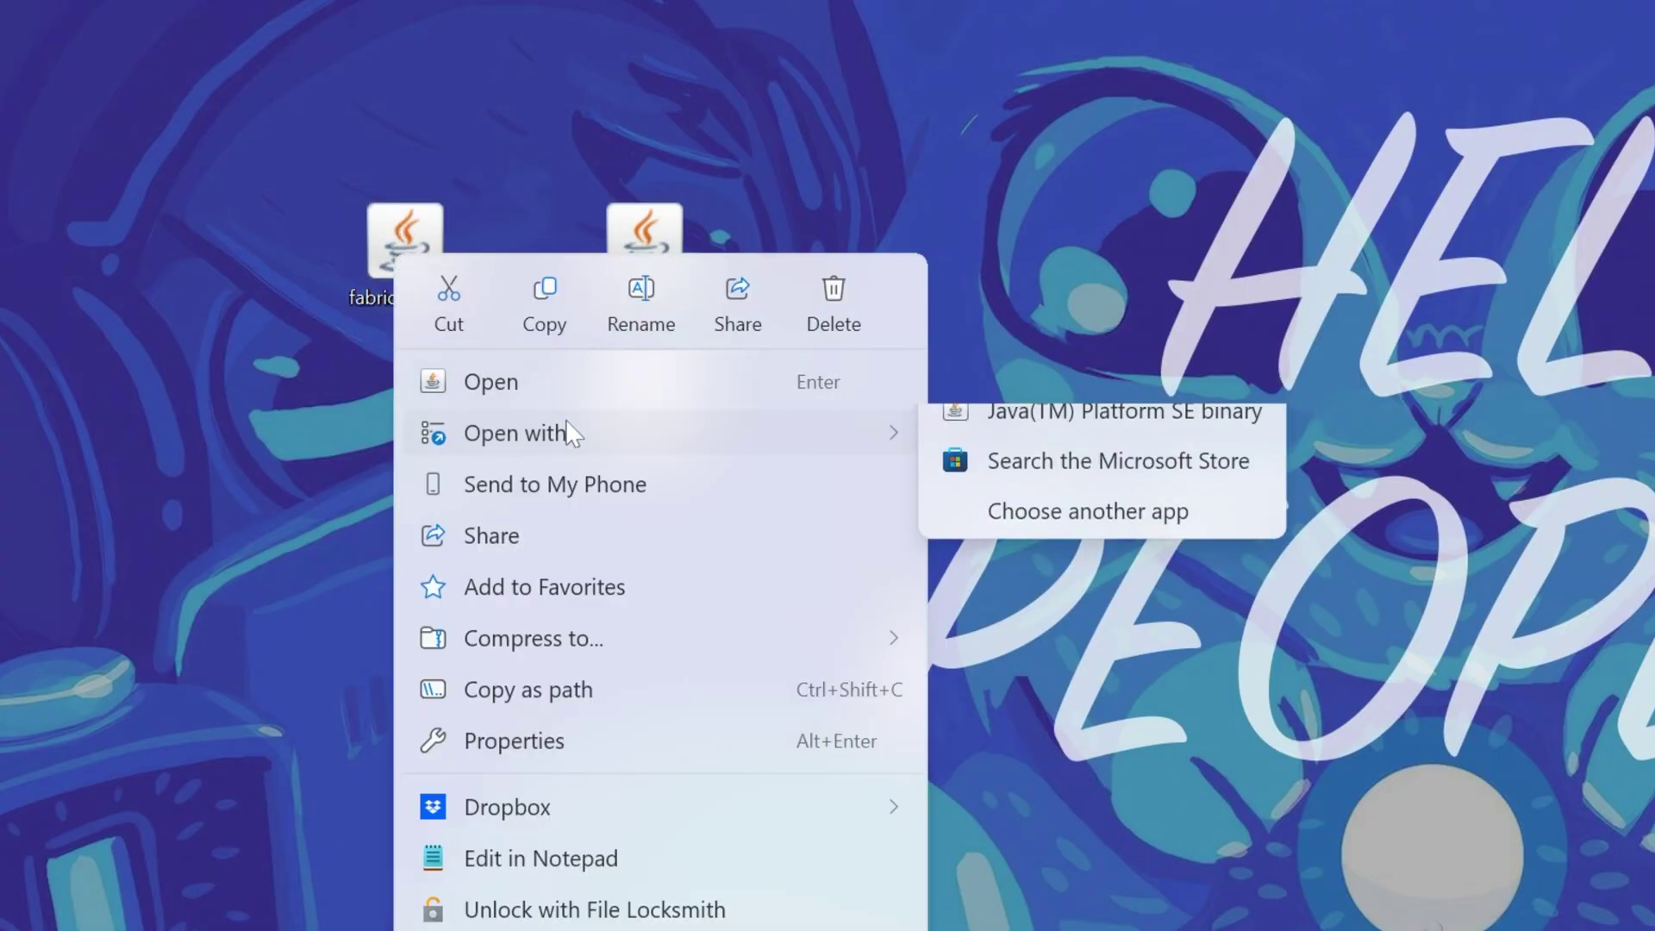
{"action": "left_click", "coordinate": [963, 431]}
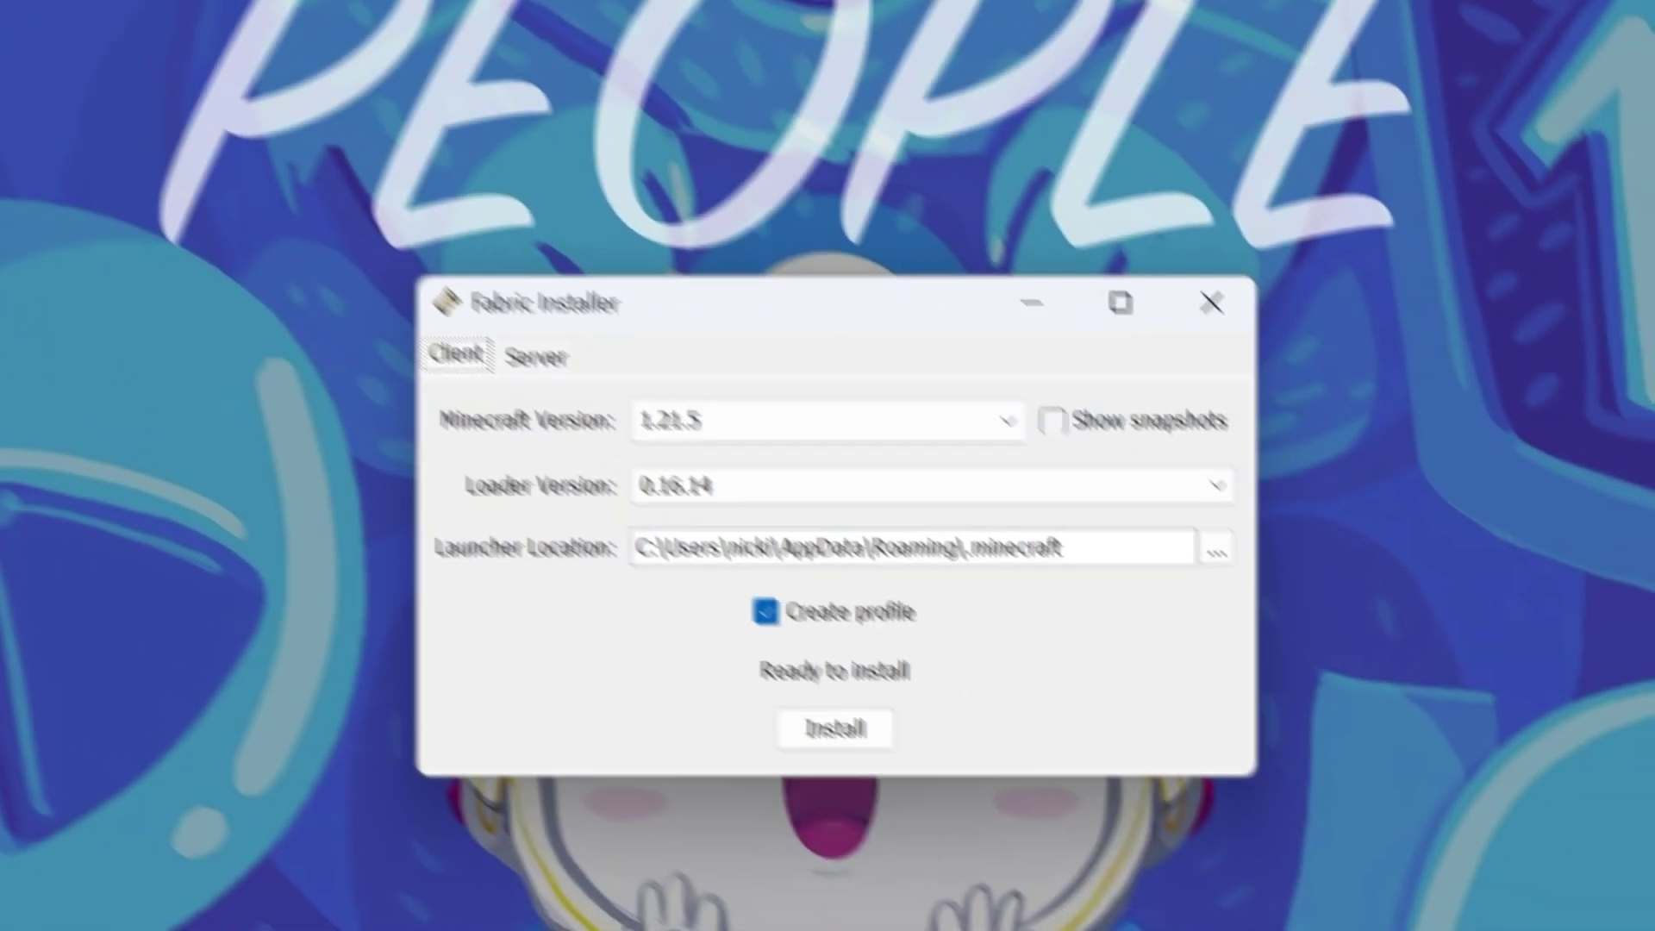
Install the Fabric client for Minecraft 1.21.5 with the Fabric Installer, and close the installer
{"action": "left_click", "coordinate": [660, 414]}
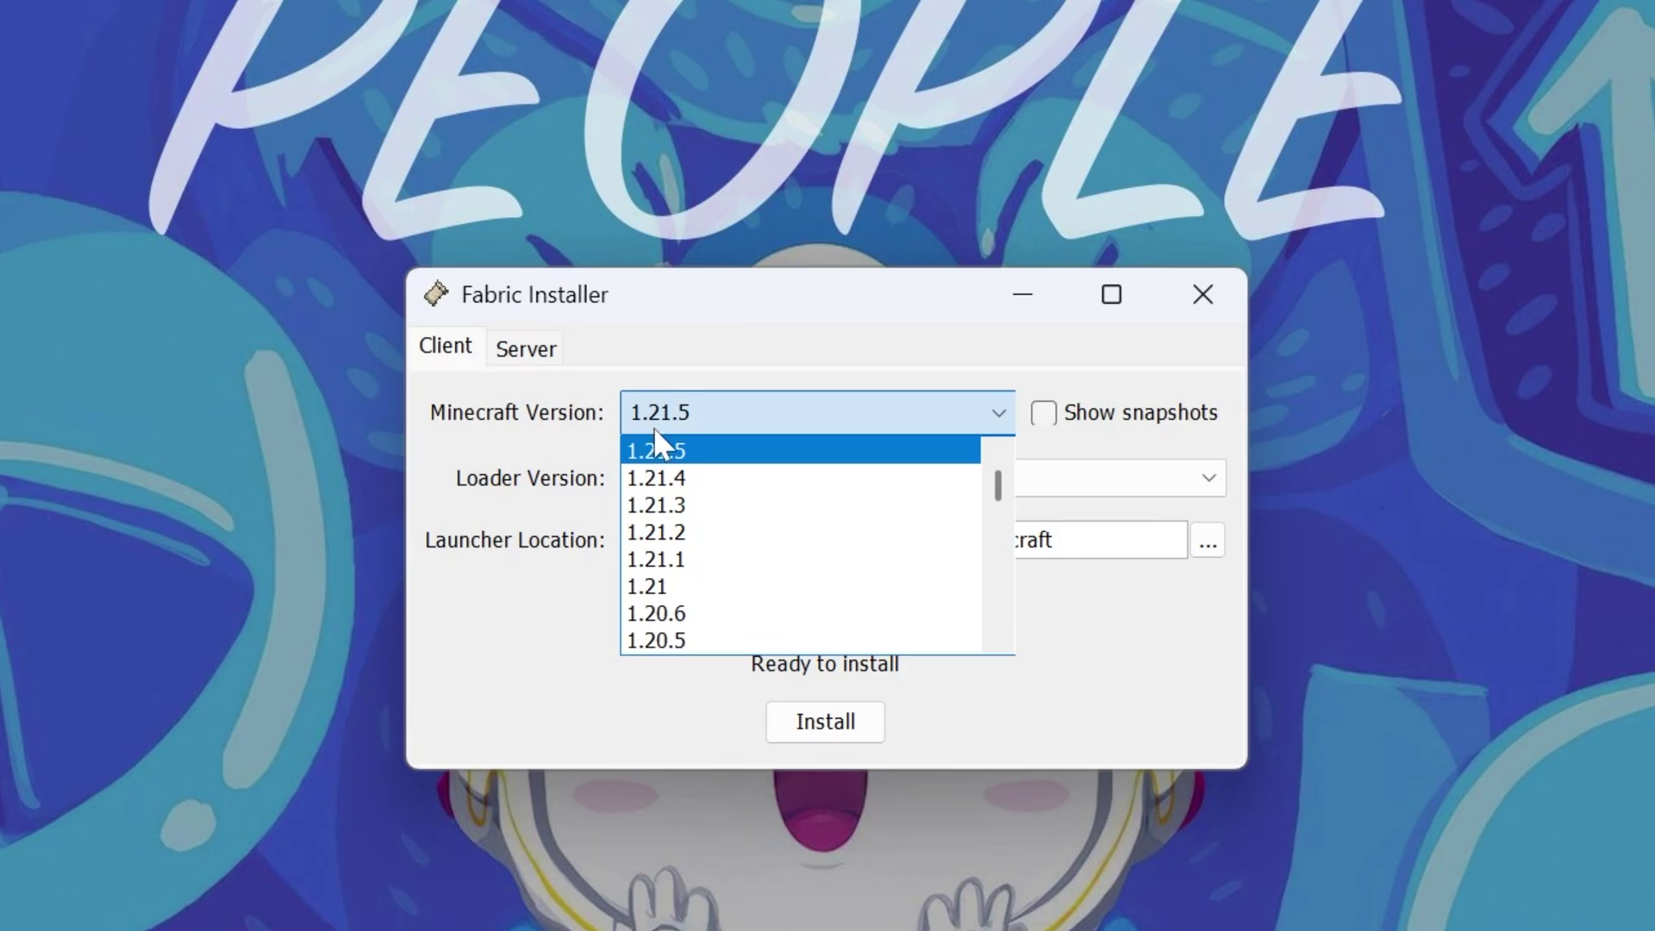
{"action": "left_click", "coordinate": [688, 452]}
{"action": "left_click", "coordinate": [853, 730]}
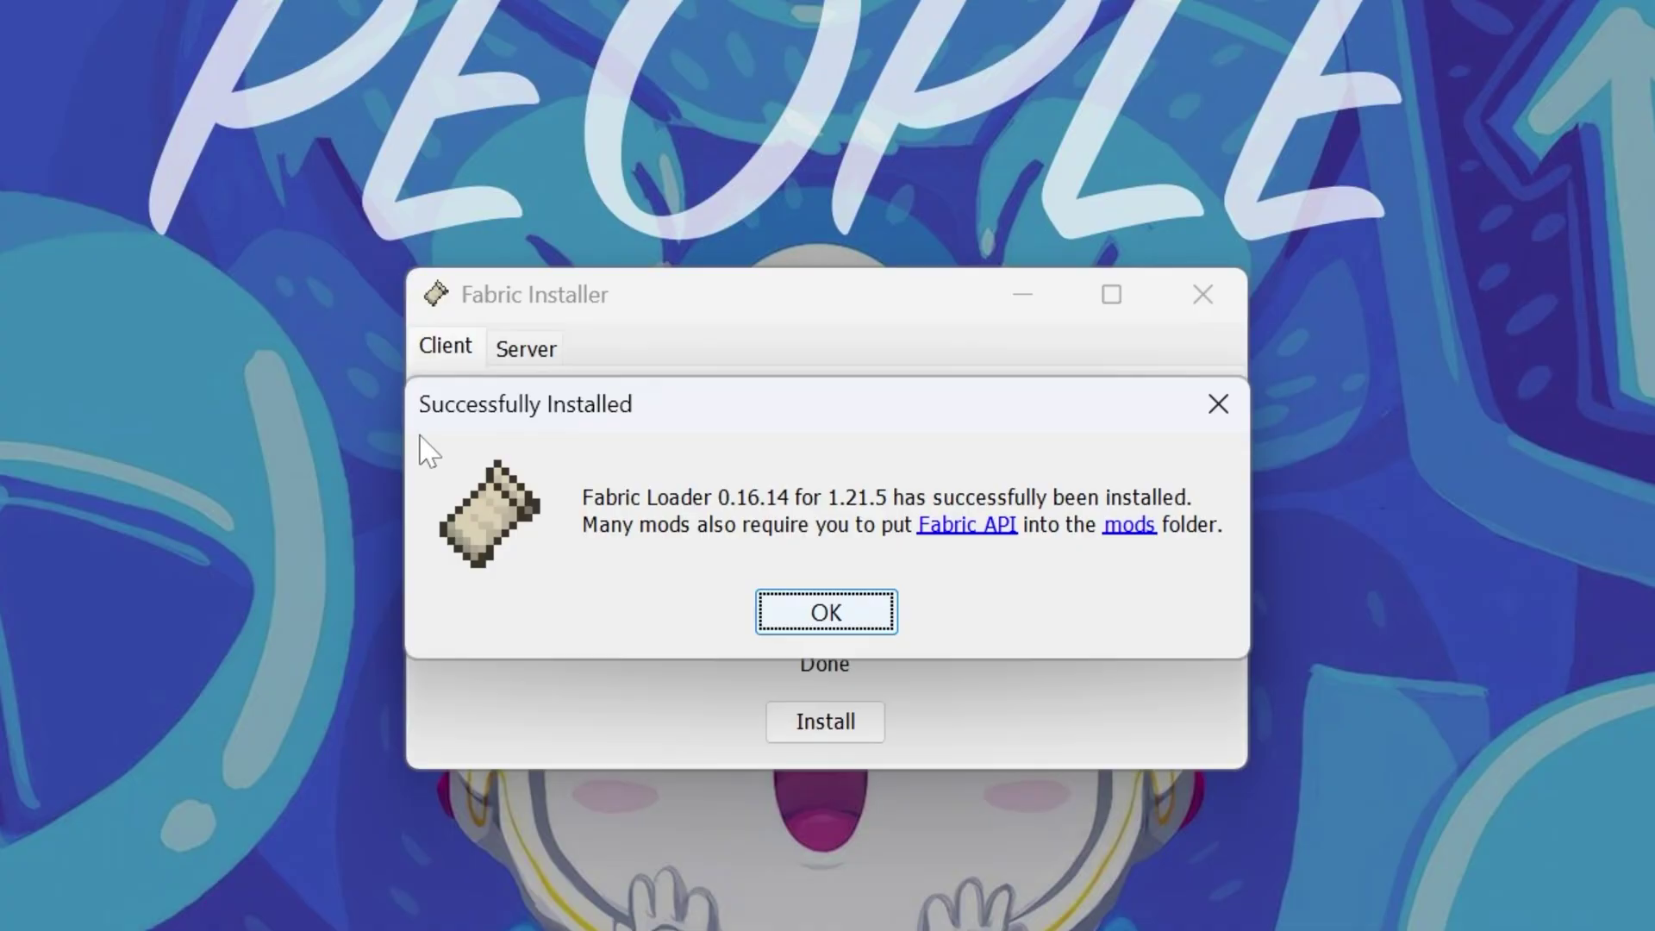
{"action": "left_click", "coordinate": [820, 631]}
{"action": "left_click", "coordinate": [1177, 303]}
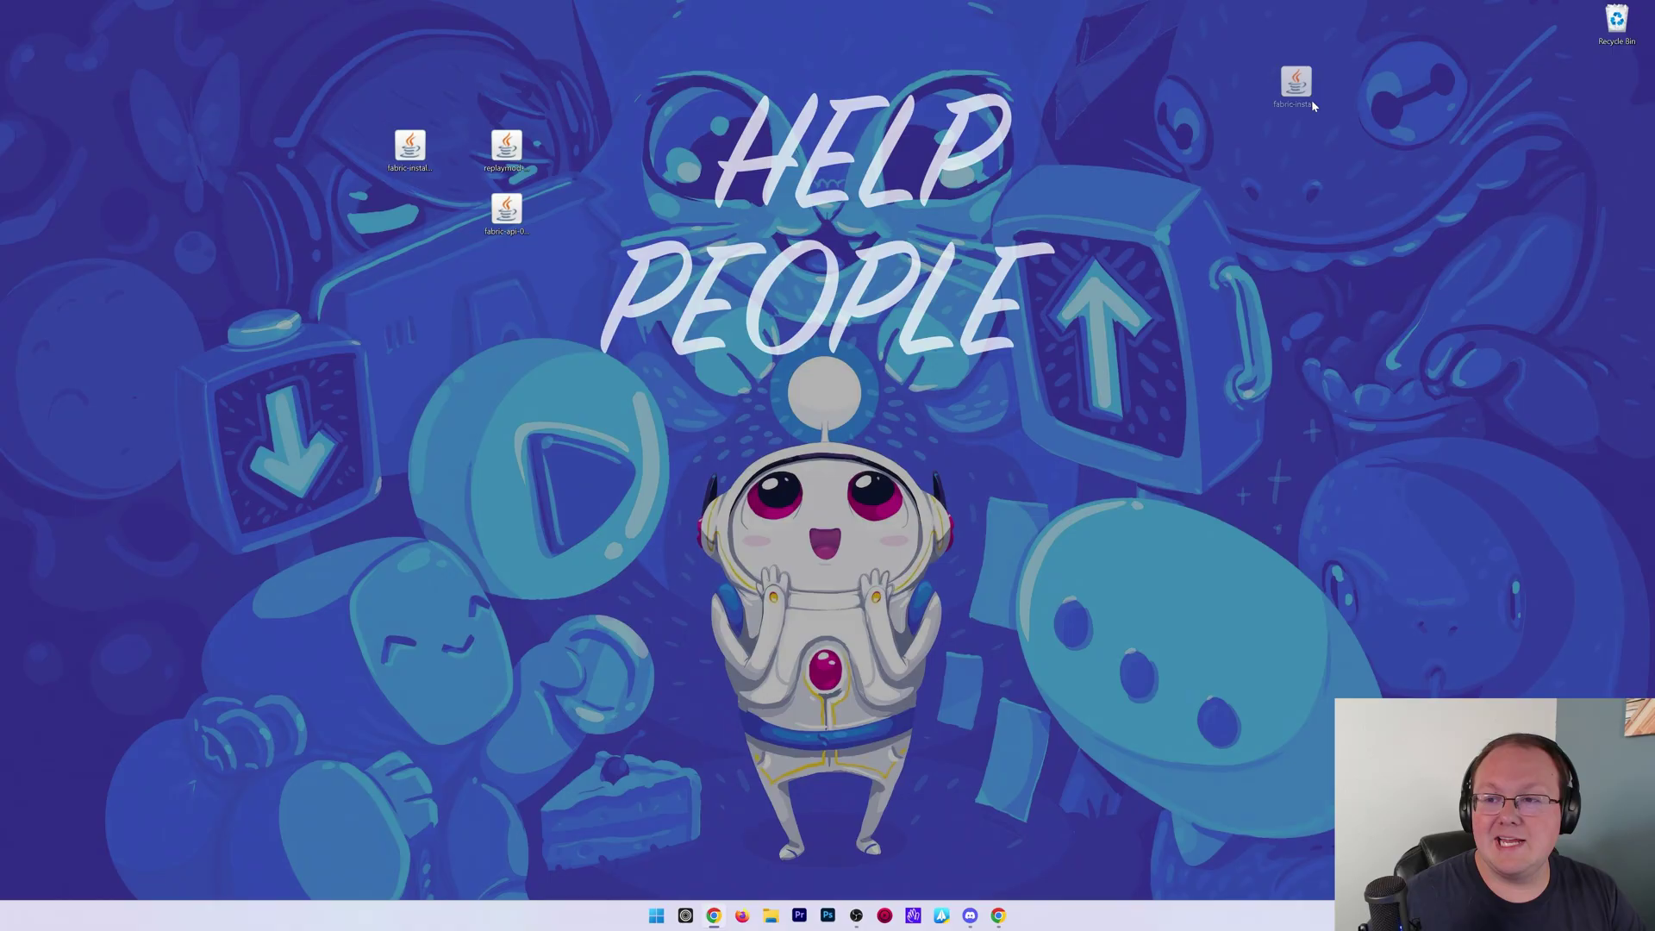
Delete the Fabric installer jar from the desktop and place the Replay Mod and Fabric API jars side by side near the upper edge
{"action": "left_click_drag", "start_coordinate": [1311, 100], "coordinate": [1616, 21]}
{"action": "left_click", "coordinate": [410, 147]}
{"action": "key", "text": "Delete"}
{"action": "left_click_drag", "start_coordinate": [506, 147], "coordinate": [554, 82]}
{"action": "left_click", "coordinate": [506, 209]}
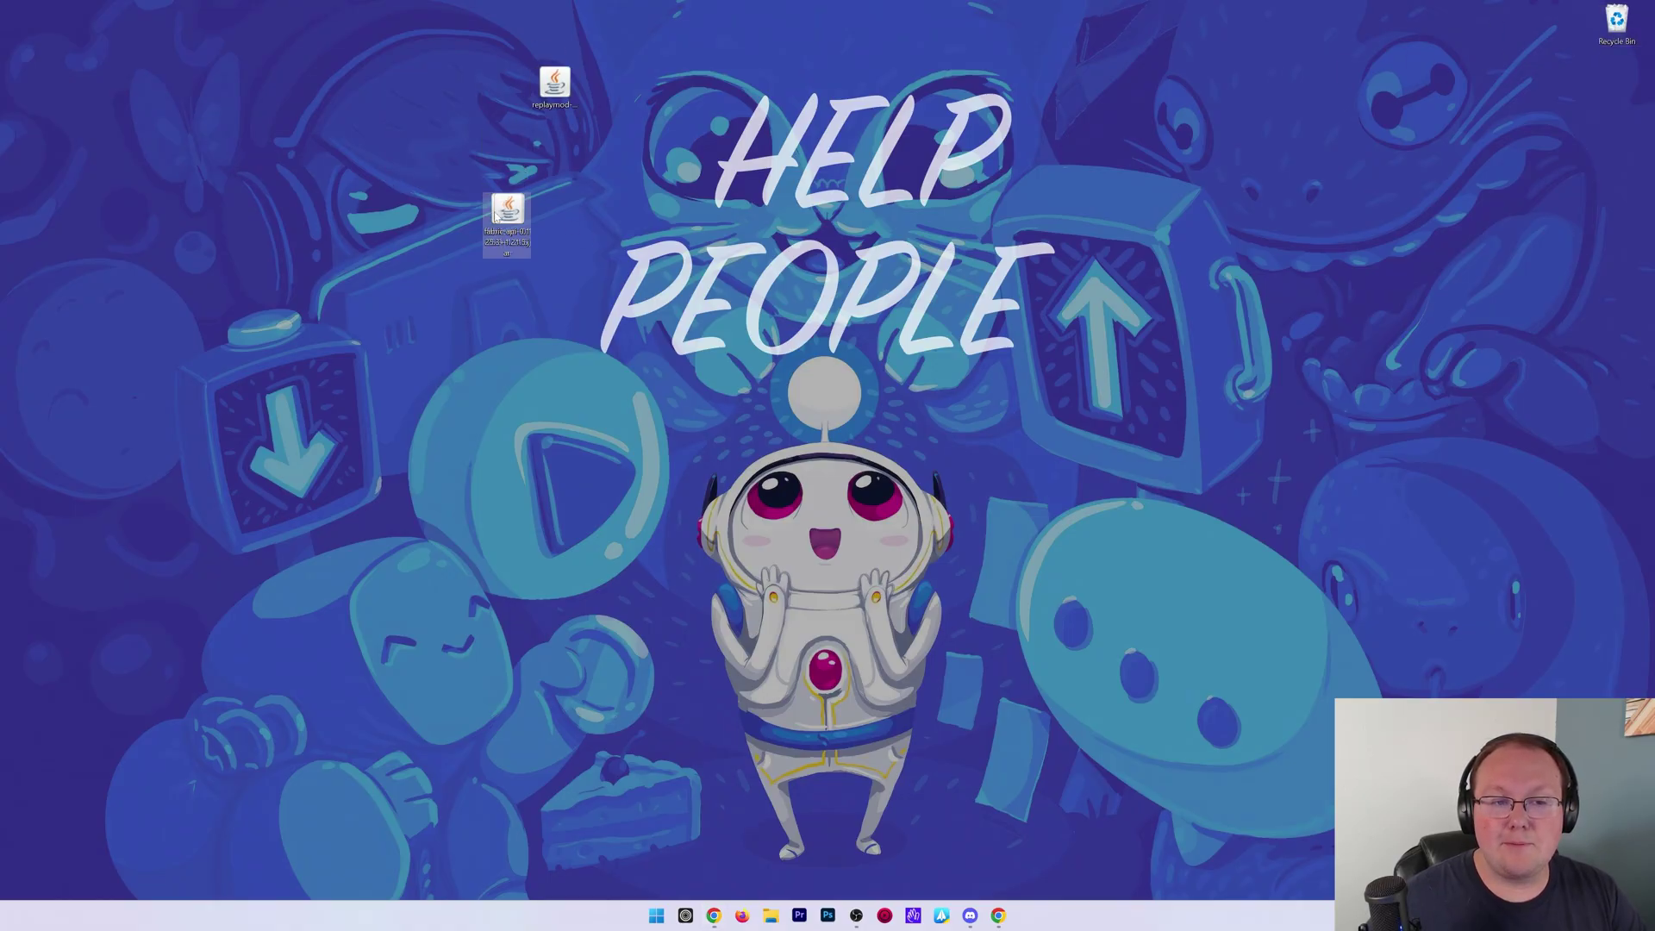
{"action": "left_click_drag", "start_coordinate": [495, 216], "coordinate": [590, 88]}
Open the Minecraft Launcher and list the Java Edition installations with modded versions included
{"action": "left_click", "coordinate": [656, 914]}
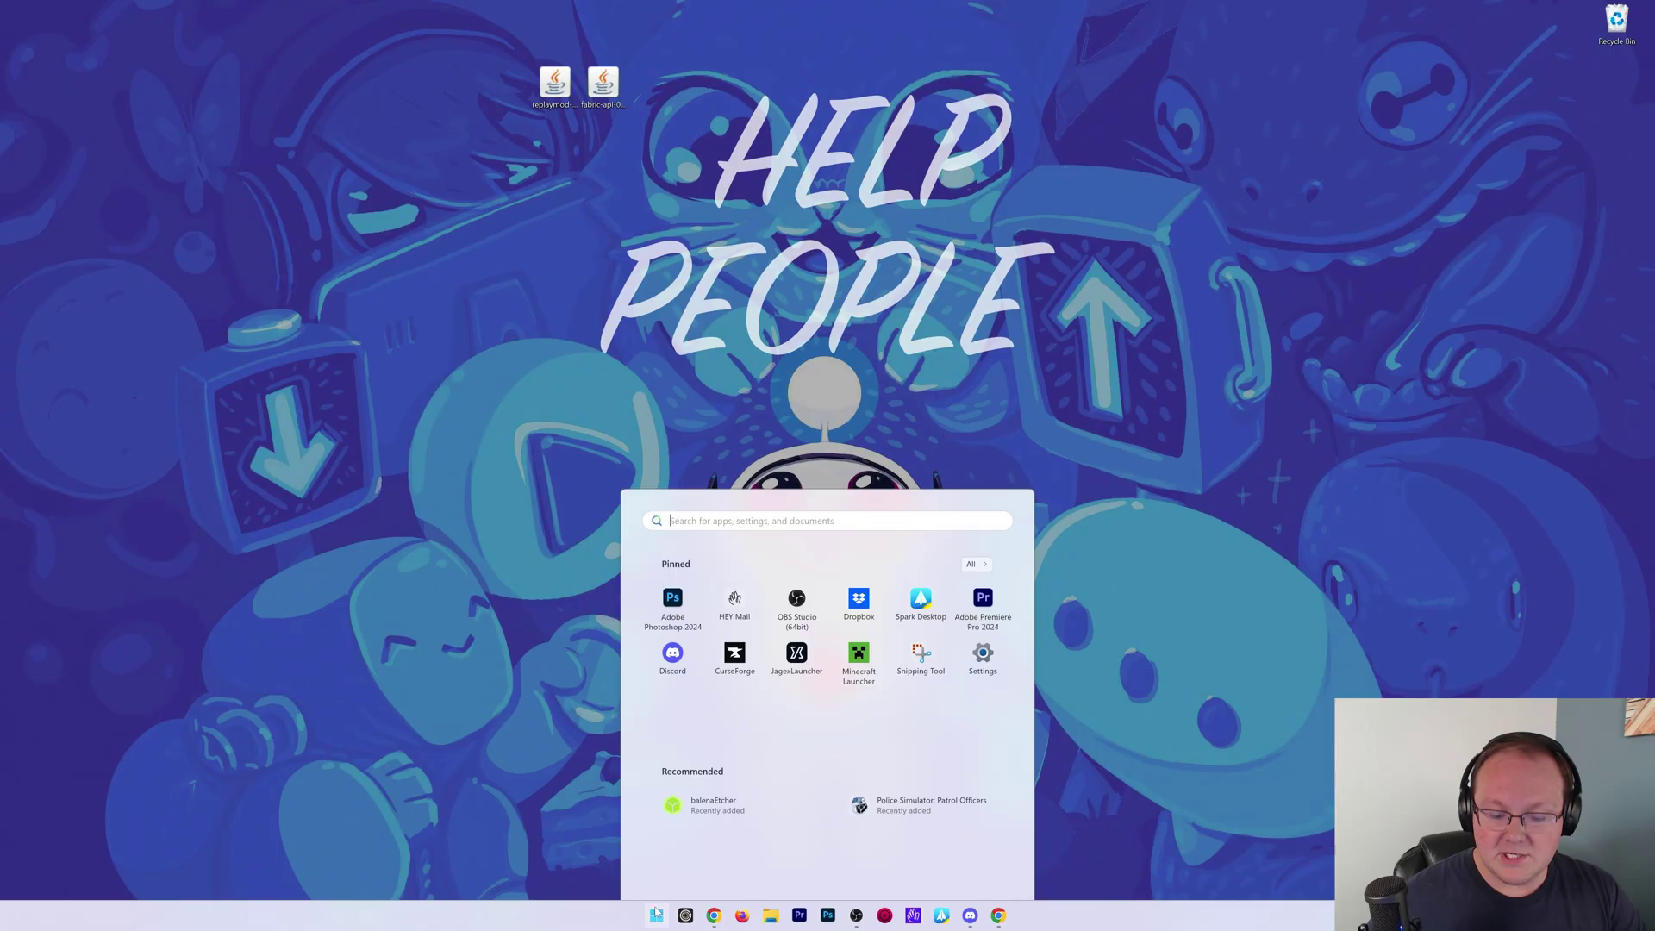
{"action": "type", "text": "mine"}
{"action": "key", "text": "Return"}
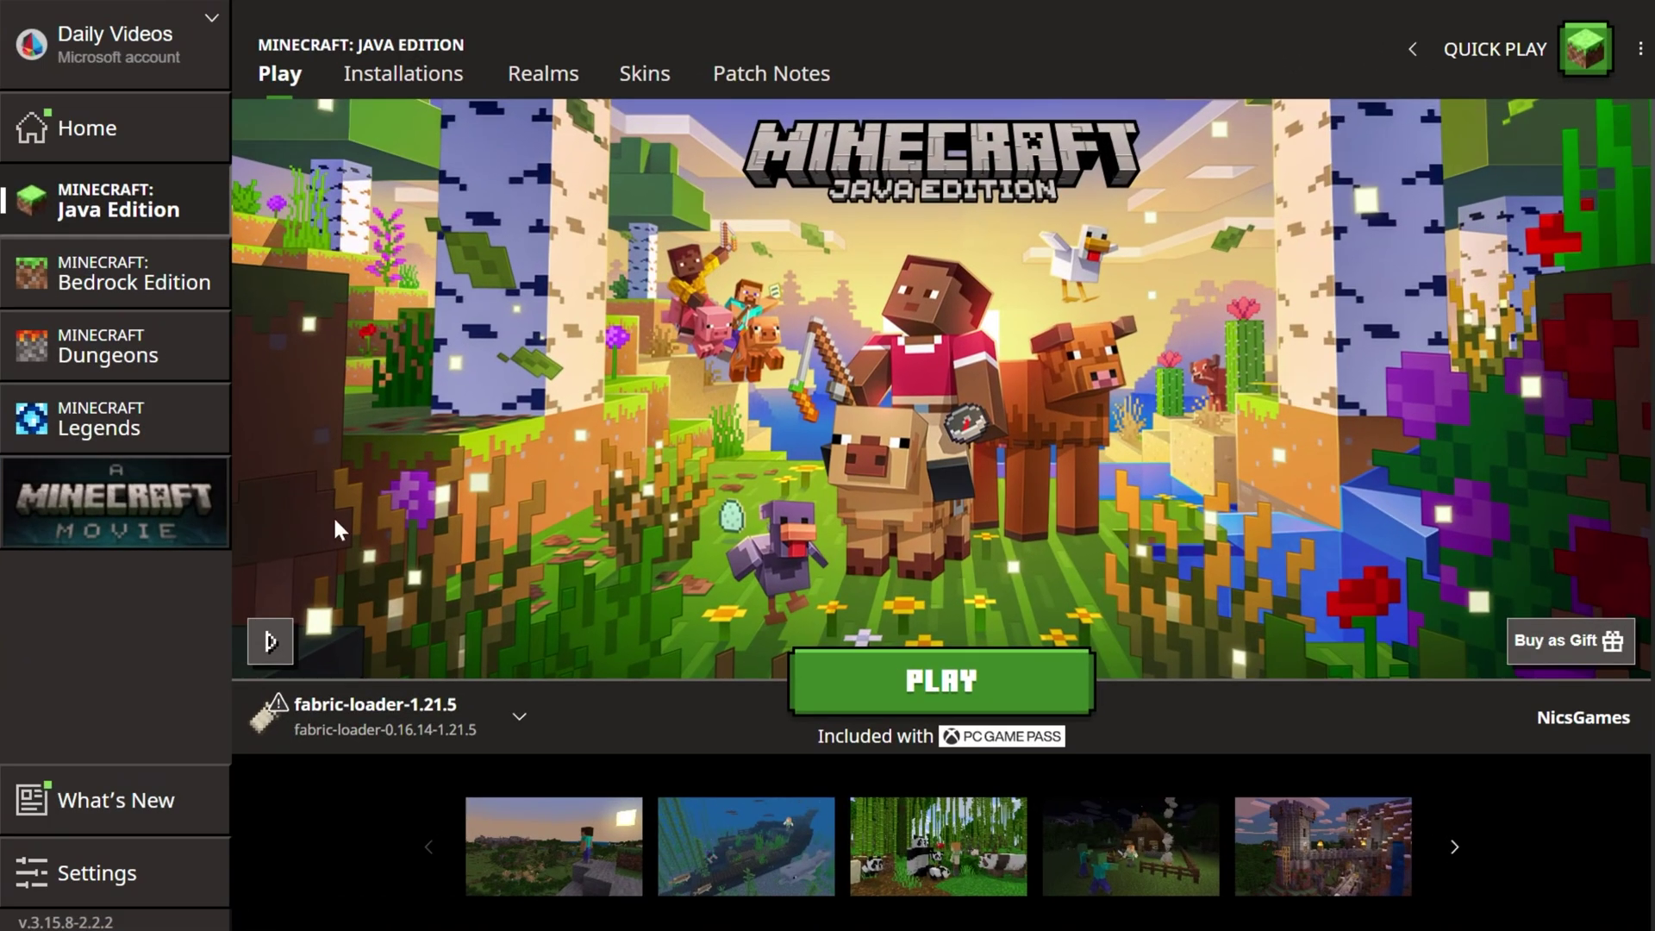
{"action": "left_click", "coordinate": [407, 76]}
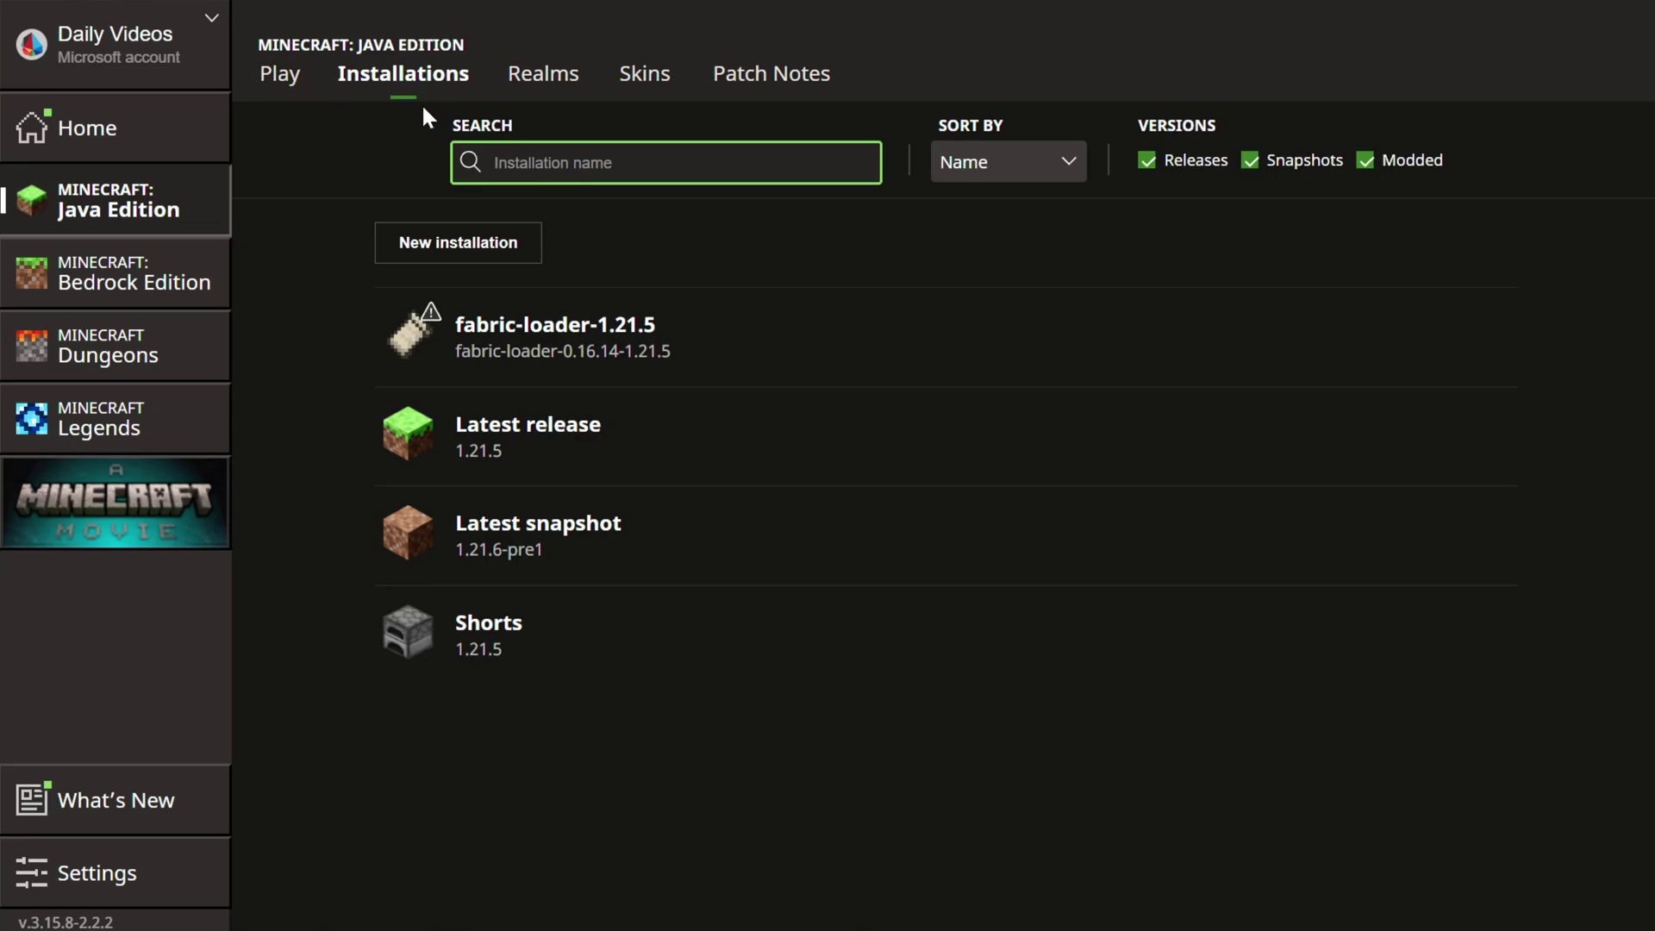
{"action": "left_click", "coordinate": [1365, 158]}
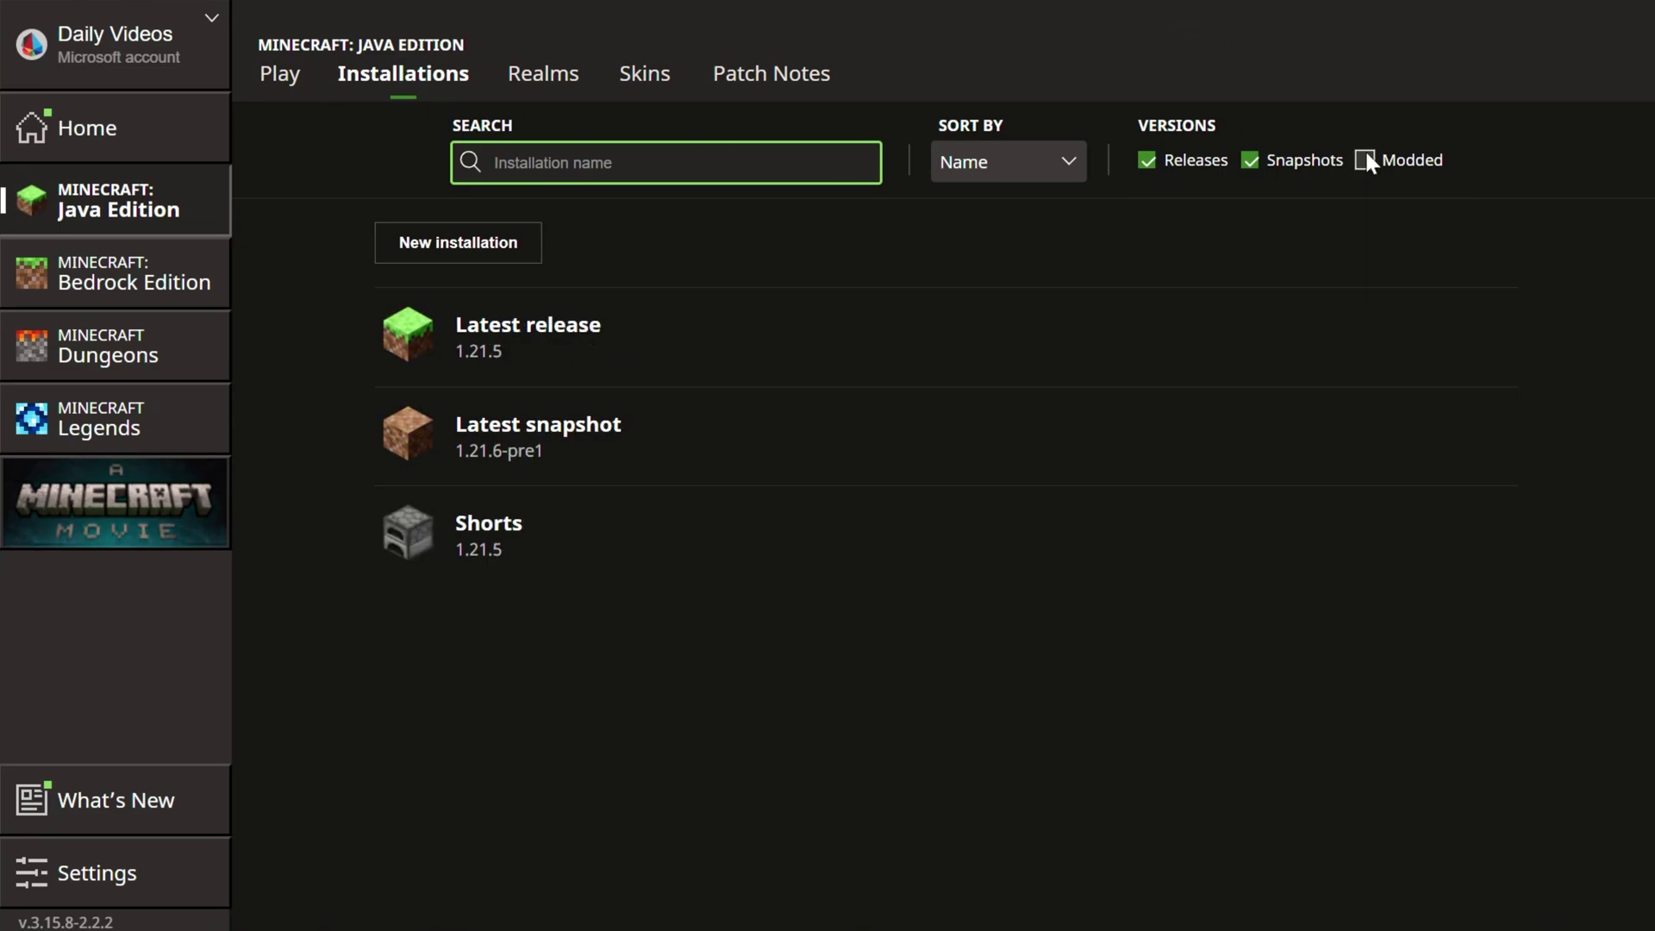
{"action": "left_click", "coordinate": [1365, 158]}
{"action": "mouse_move", "coordinate": [614, 328]}
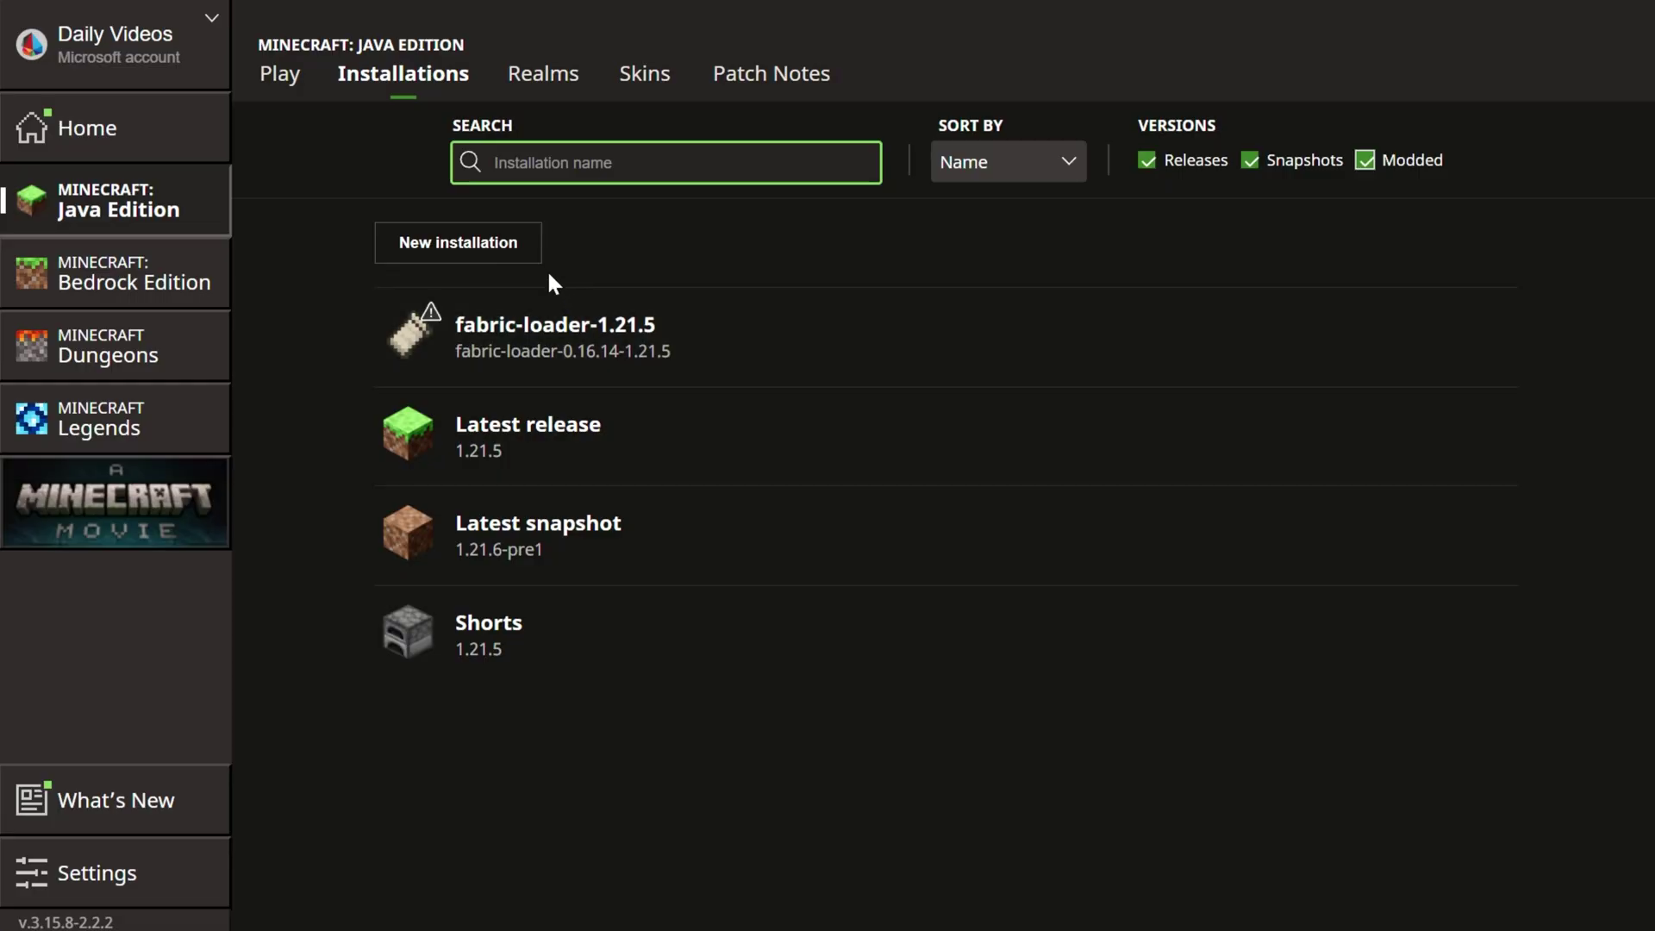
Start a new installation named SimpleGameHosting.com that uses version release fabric-loader-0.16.14-1.21.5
{"action": "left_click", "coordinate": [530, 257]}
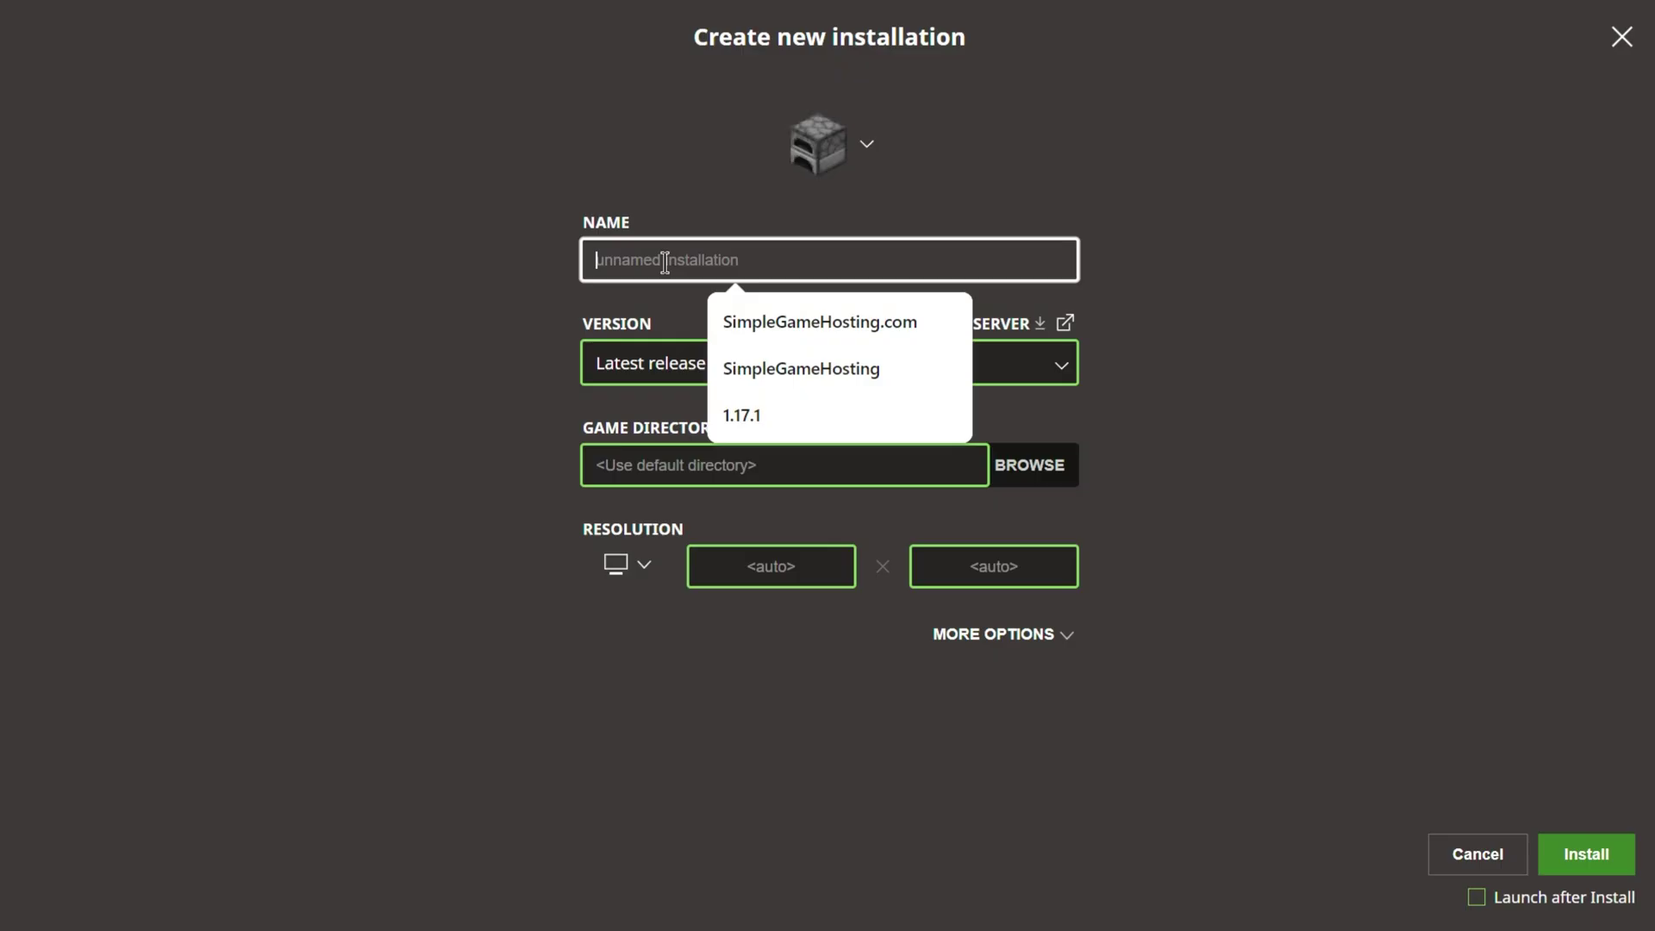
{"action": "left_click", "coordinate": [785, 341]}
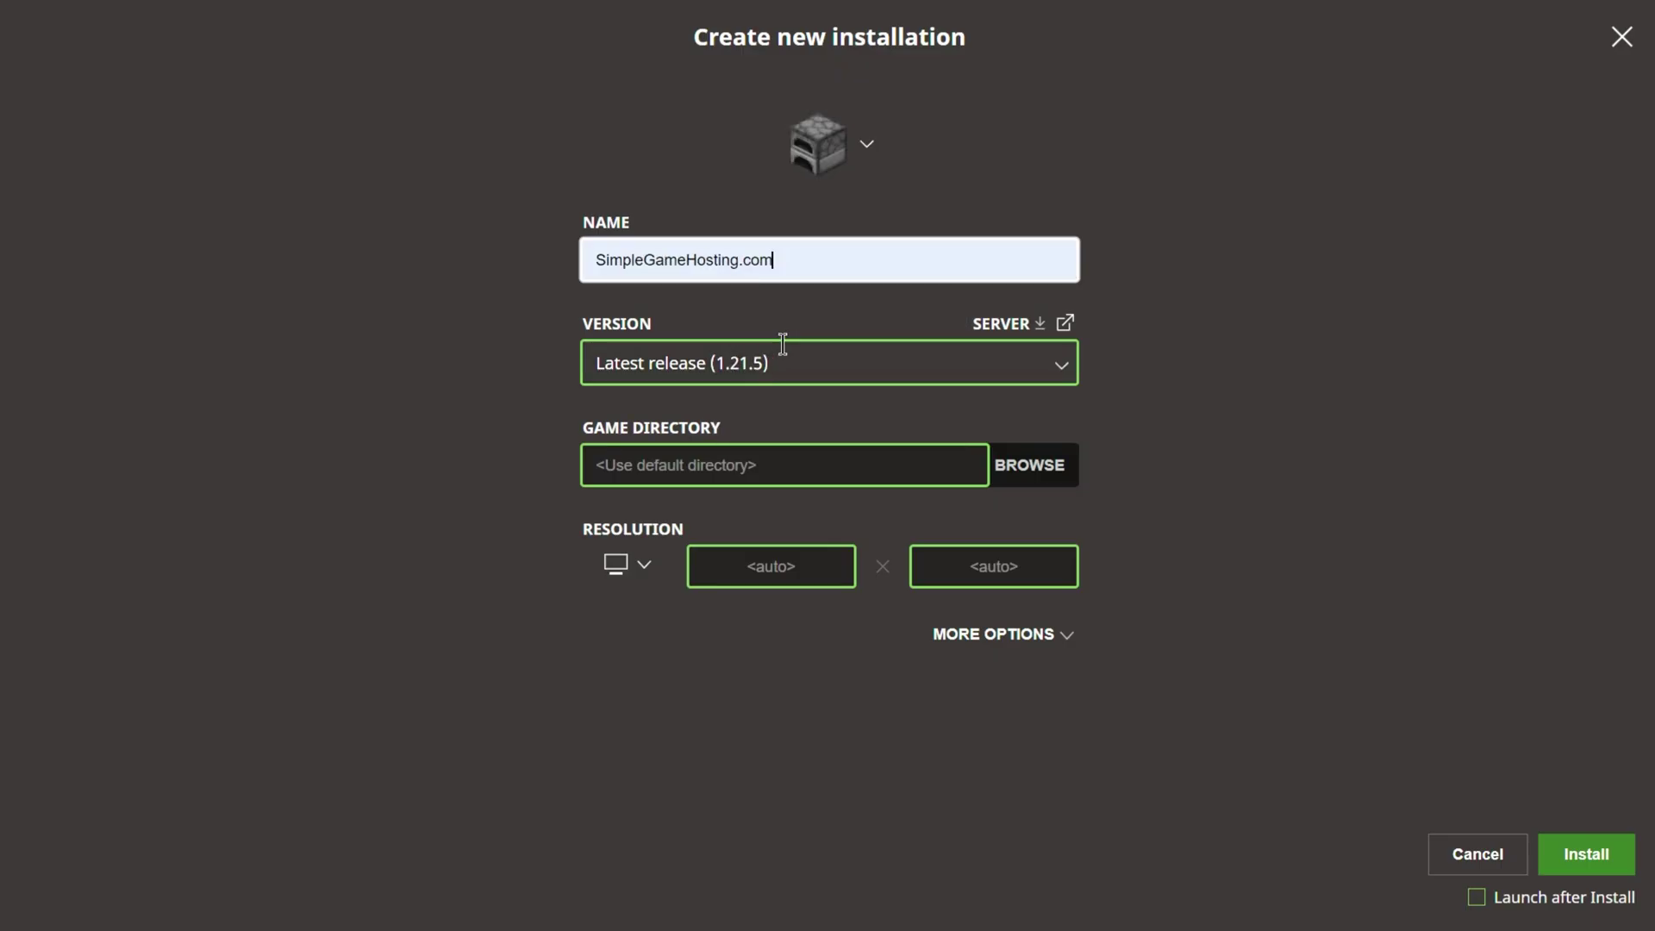
{"action": "left_click", "coordinate": [726, 365]}
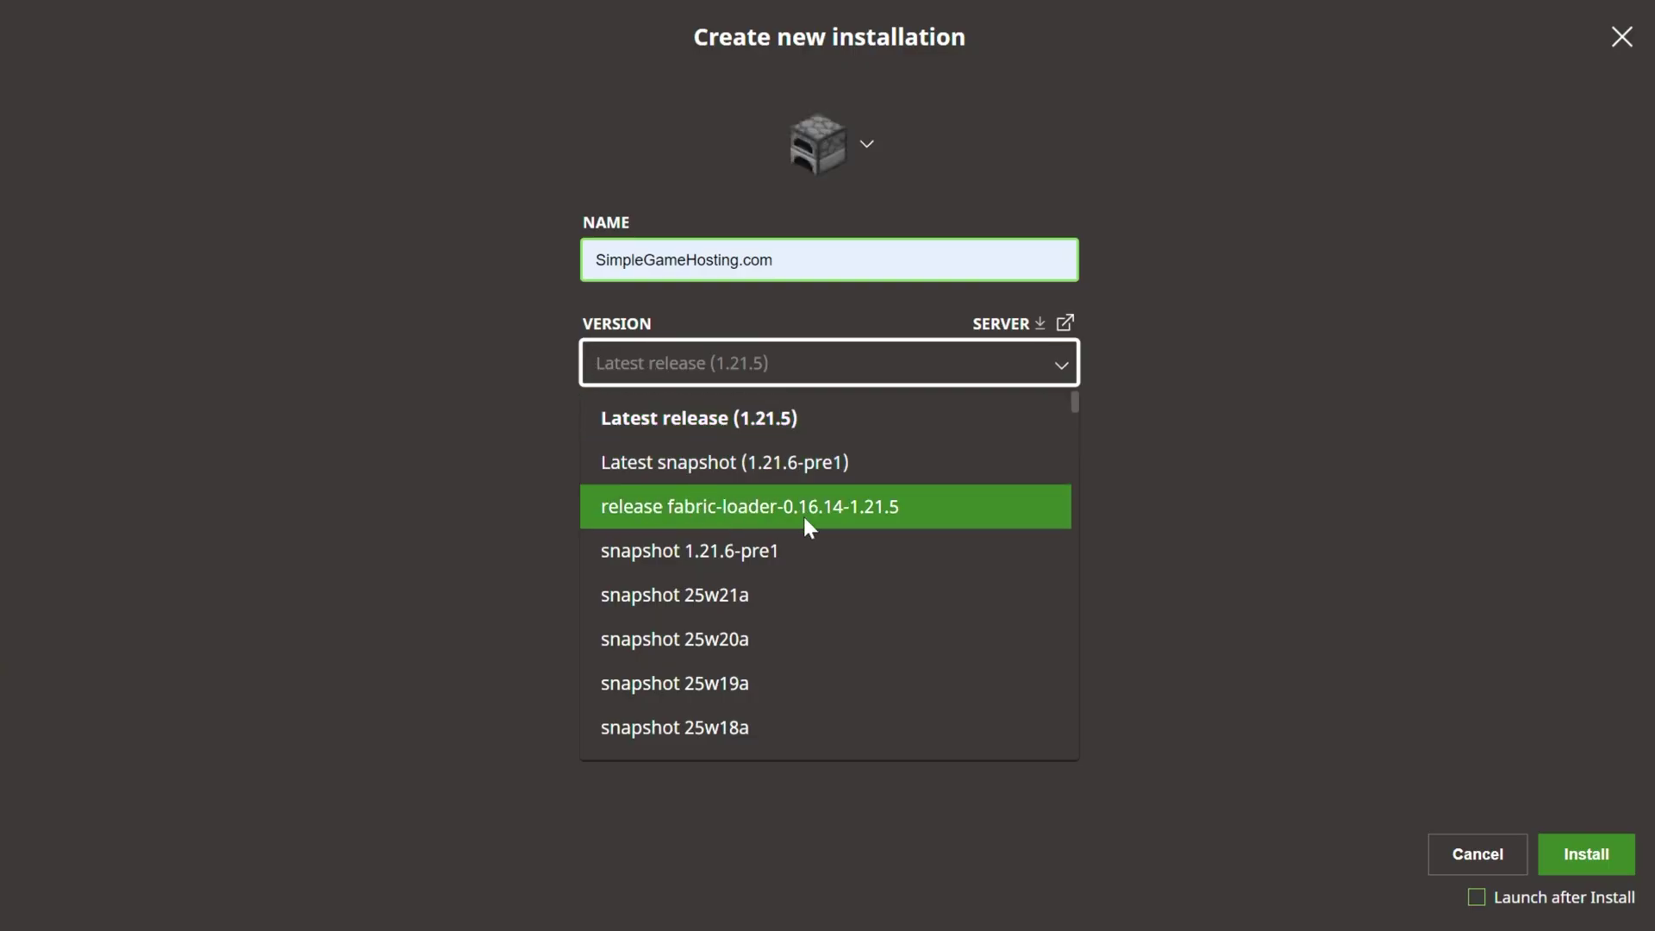
{"action": "left_click", "coordinate": [887, 515]}
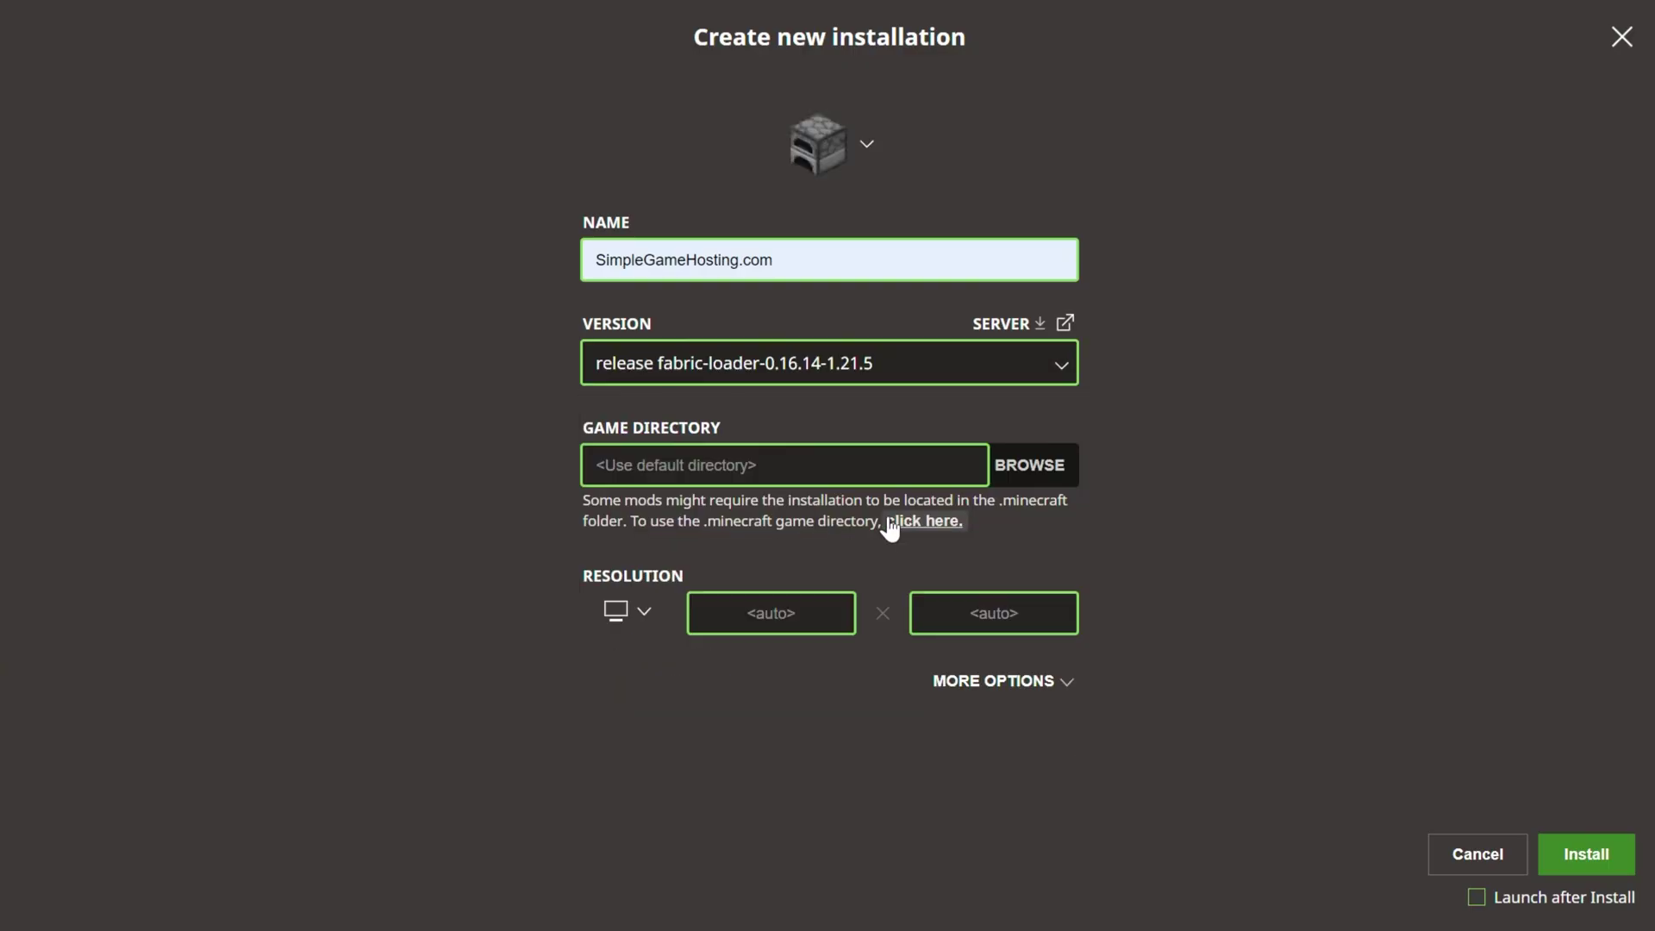
Set the resolution to 2560 × 1440 and create the installation with launch after install enabled, cancelling at the modded-installation warning
{"action": "left_click", "coordinate": [638, 617]}
{"action": "left_click", "coordinate": [623, 551]}
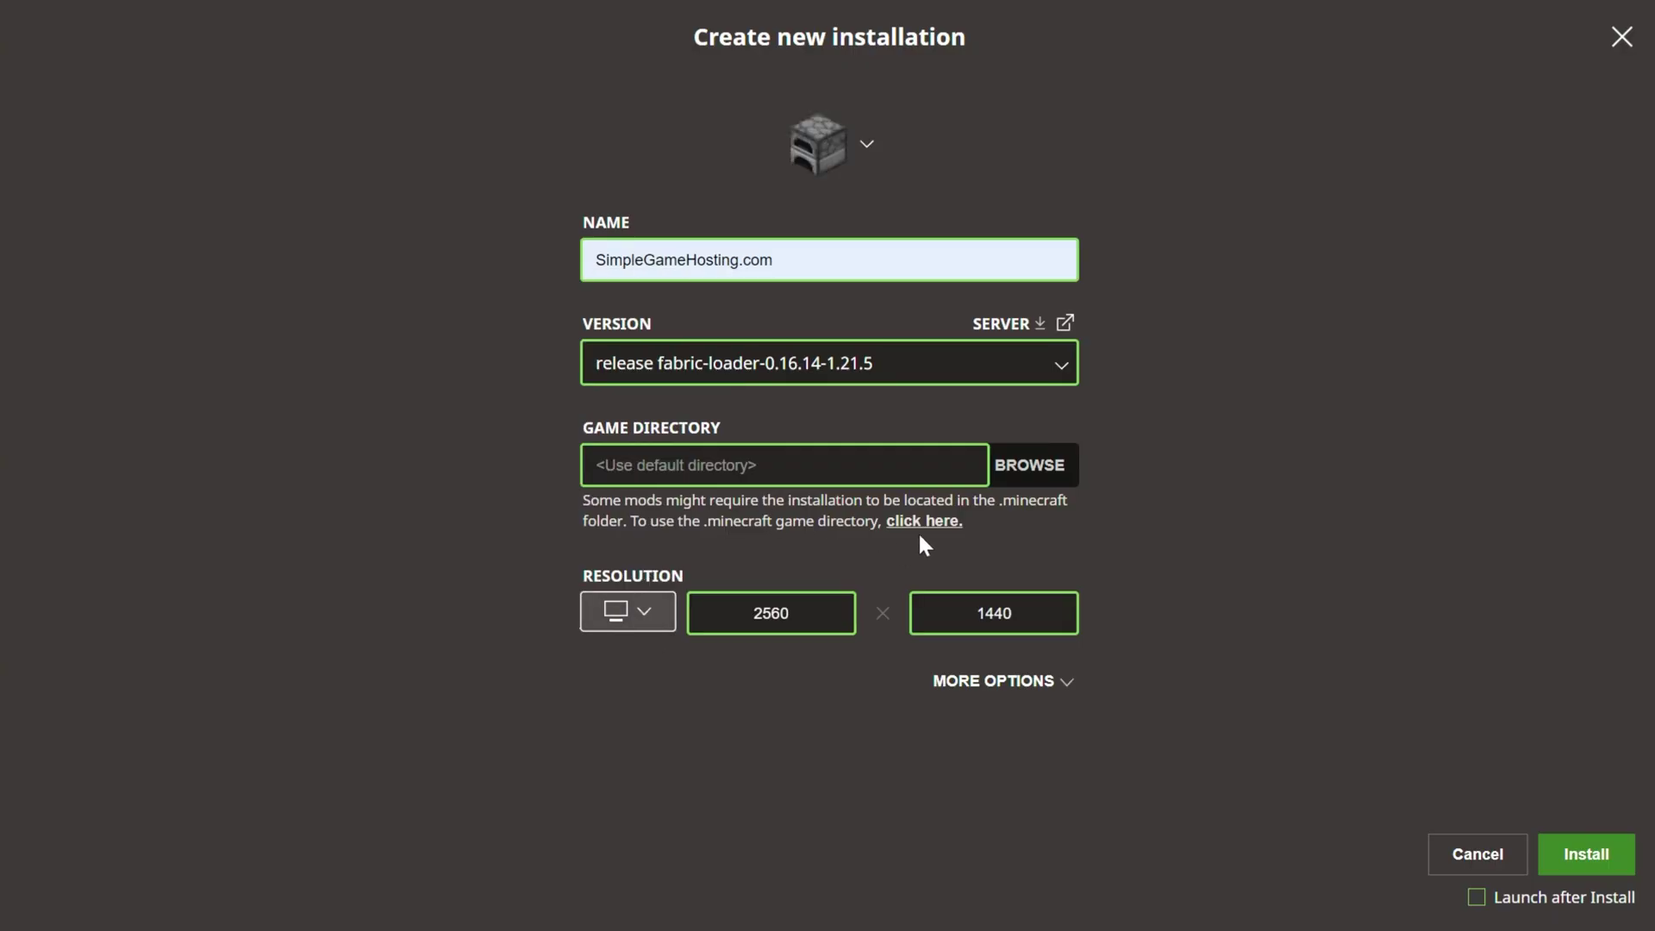
{"action": "left_click", "coordinate": [1477, 897]}
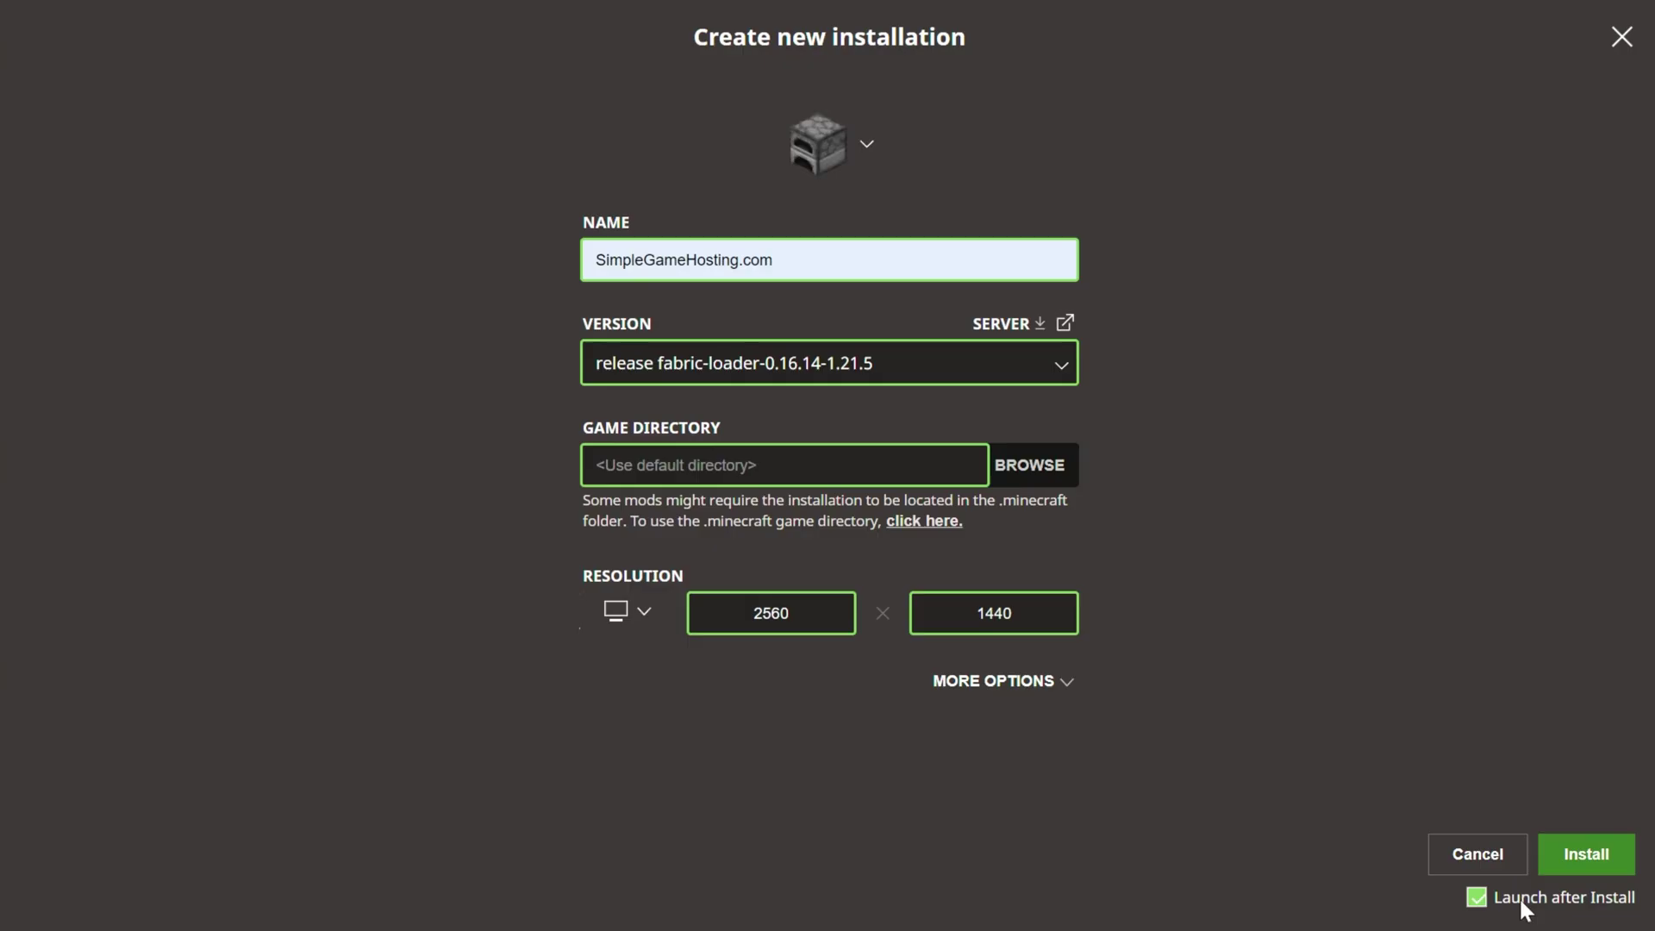
{"action": "left_click", "coordinate": [1556, 857]}
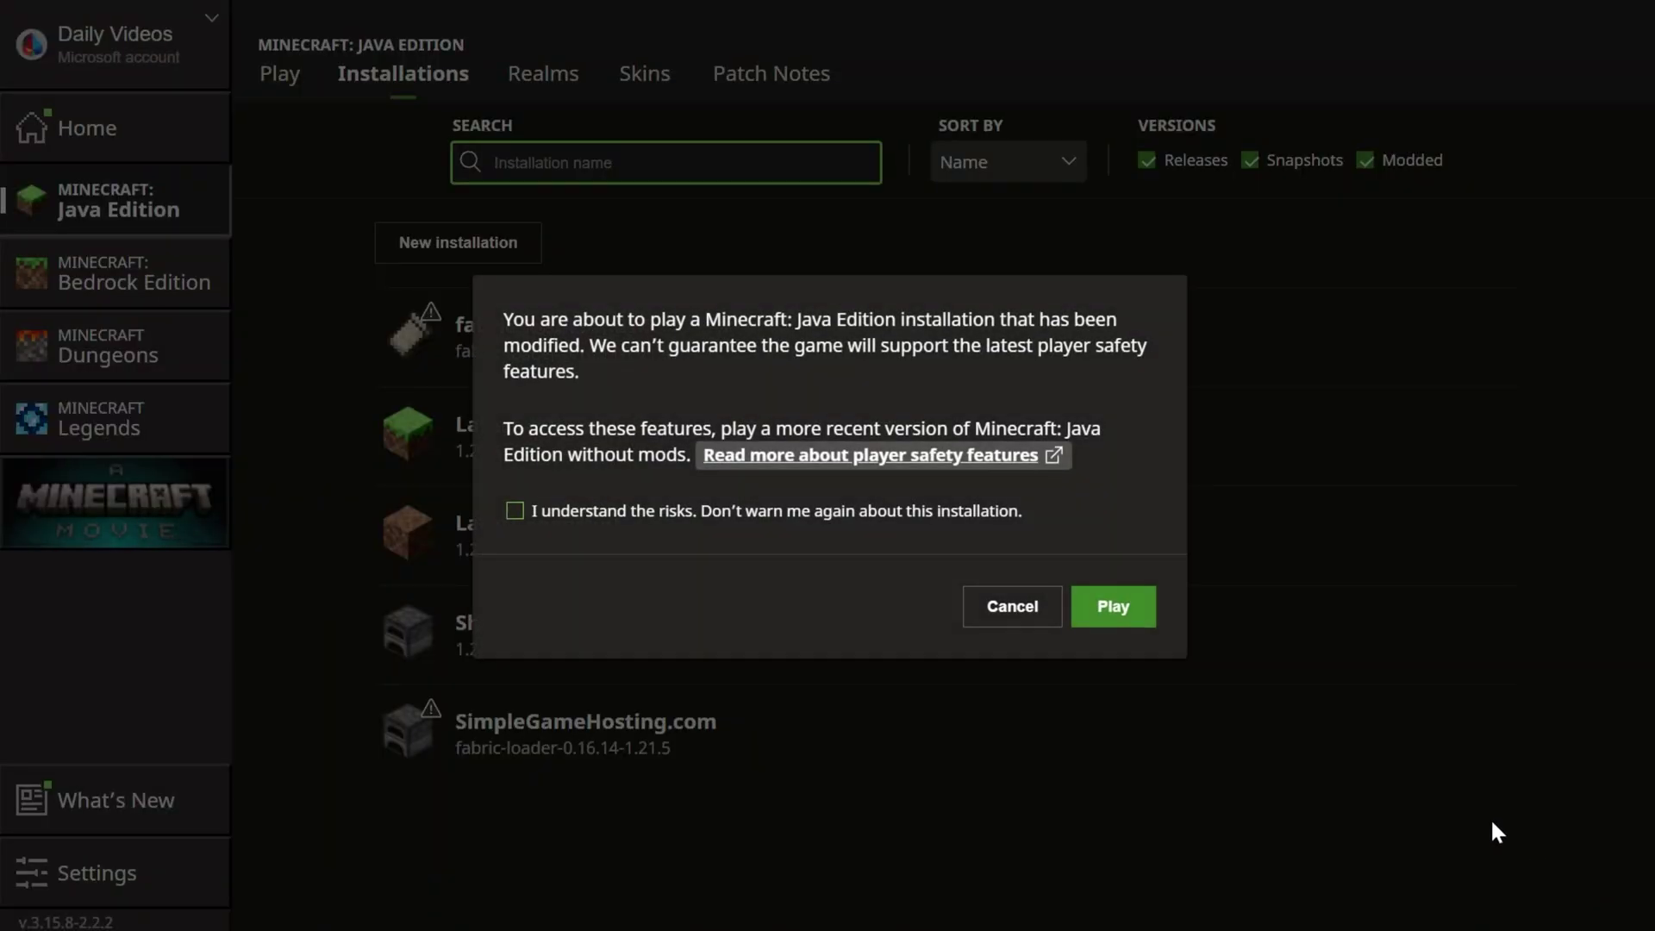
{"action": "left_click", "coordinate": [1013, 608]}
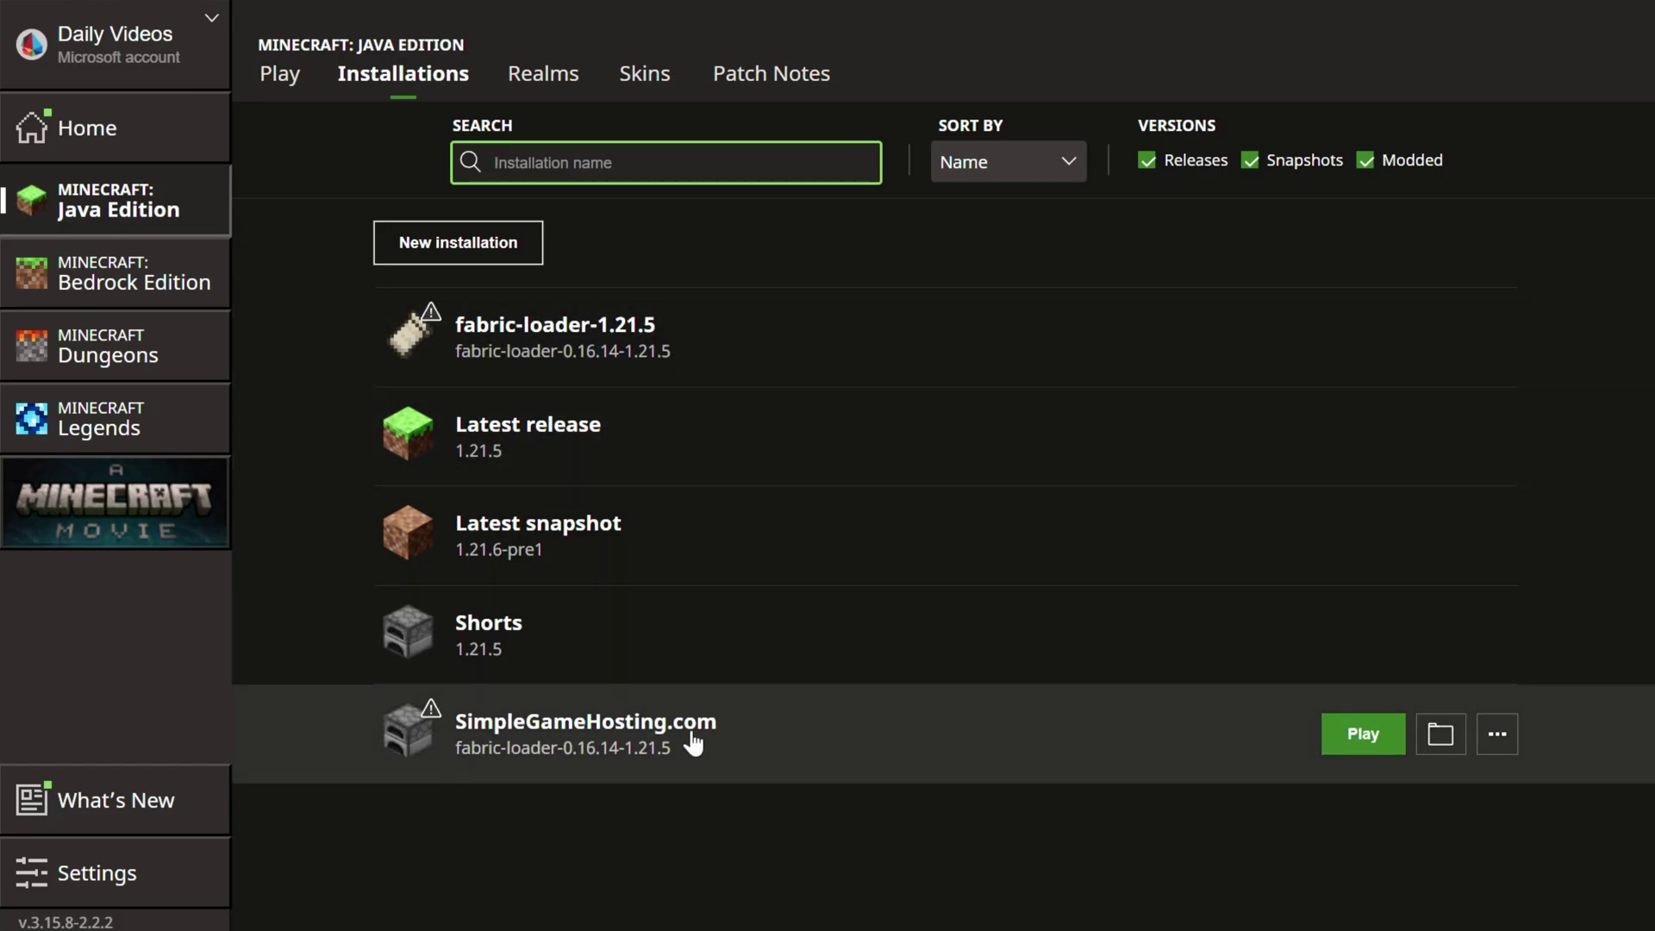
Open the fabric-loader-1.21.5 installation's game folder and delete the existing mods folder in .minecraft
{"action": "left_click", "coordinate": [1441, 336]}
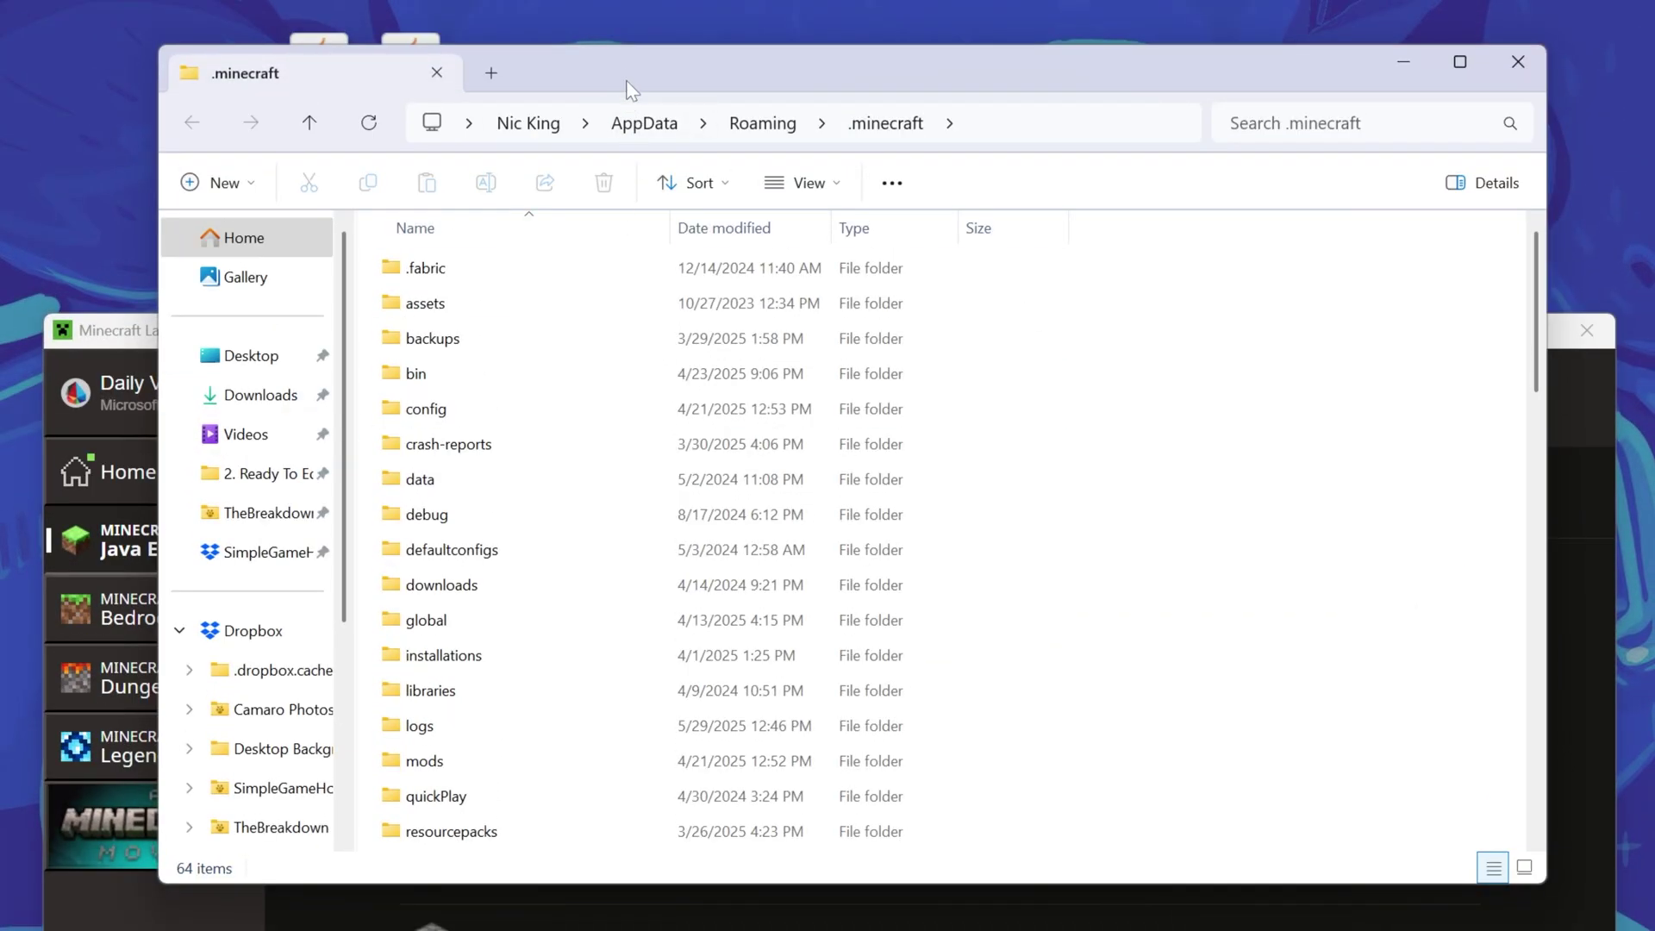
{"action": "left_click_drag", "start_coordinate": [631, 86], "coordinate": [624, 352]}
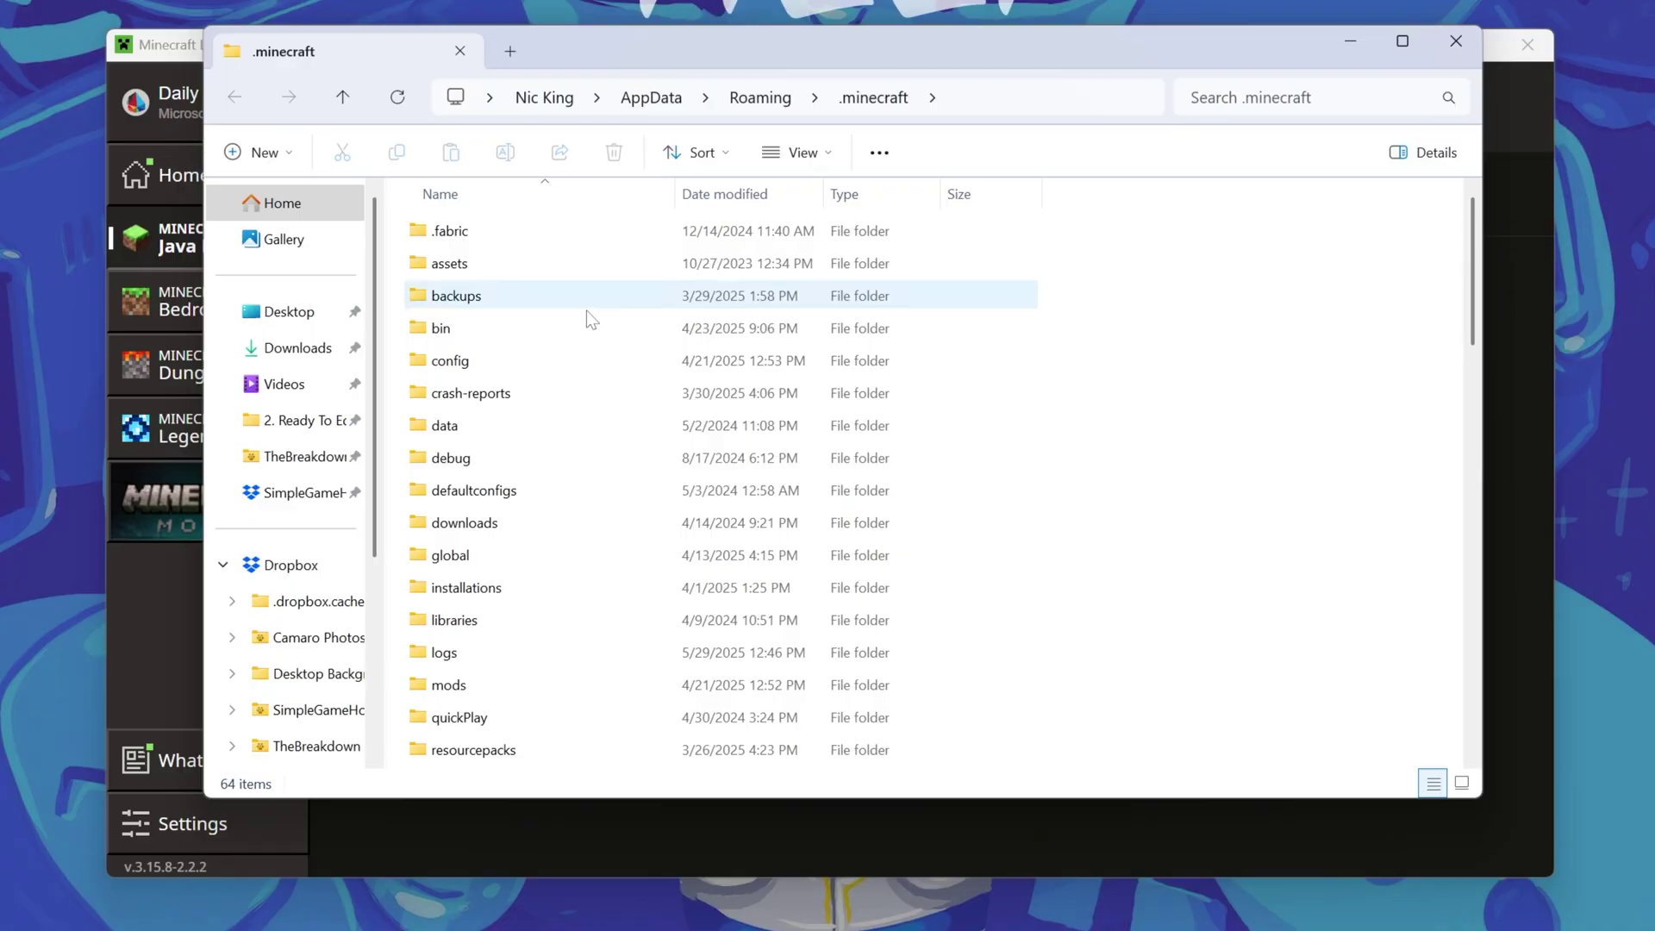
{"action": "left_click", "coordinate": [470, 690]}
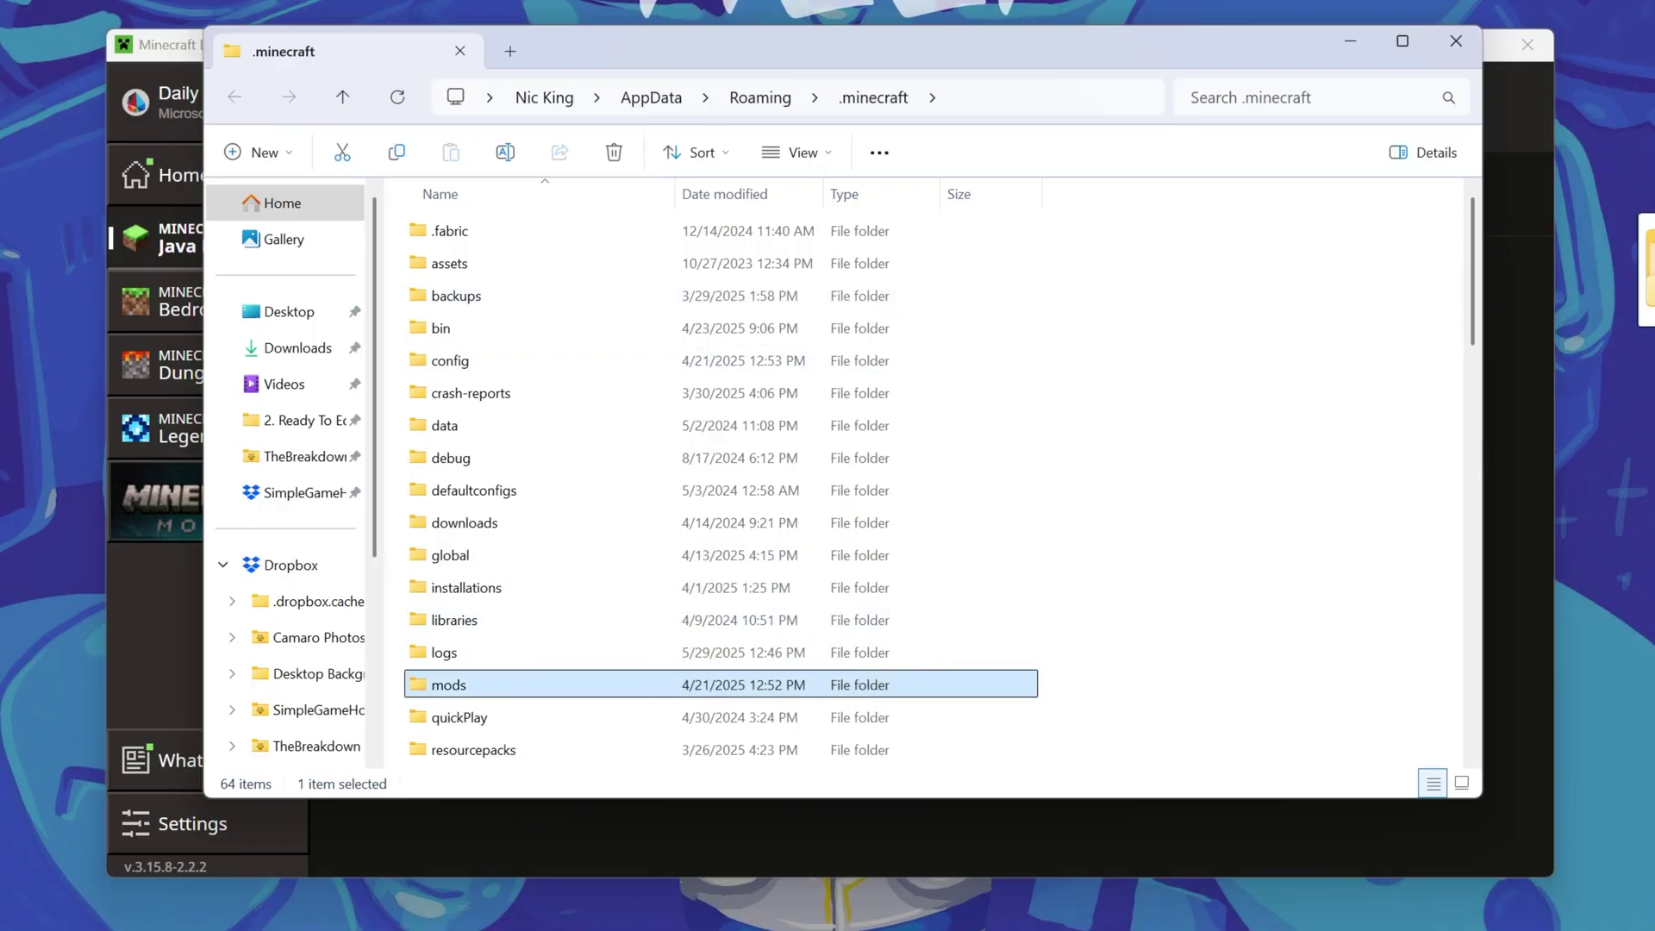
{"action": "key", "text": "Delete"}
Create a new folder named mods in the .minecraft folder
{"action": "right_click", "coordinate": [398, 232]}
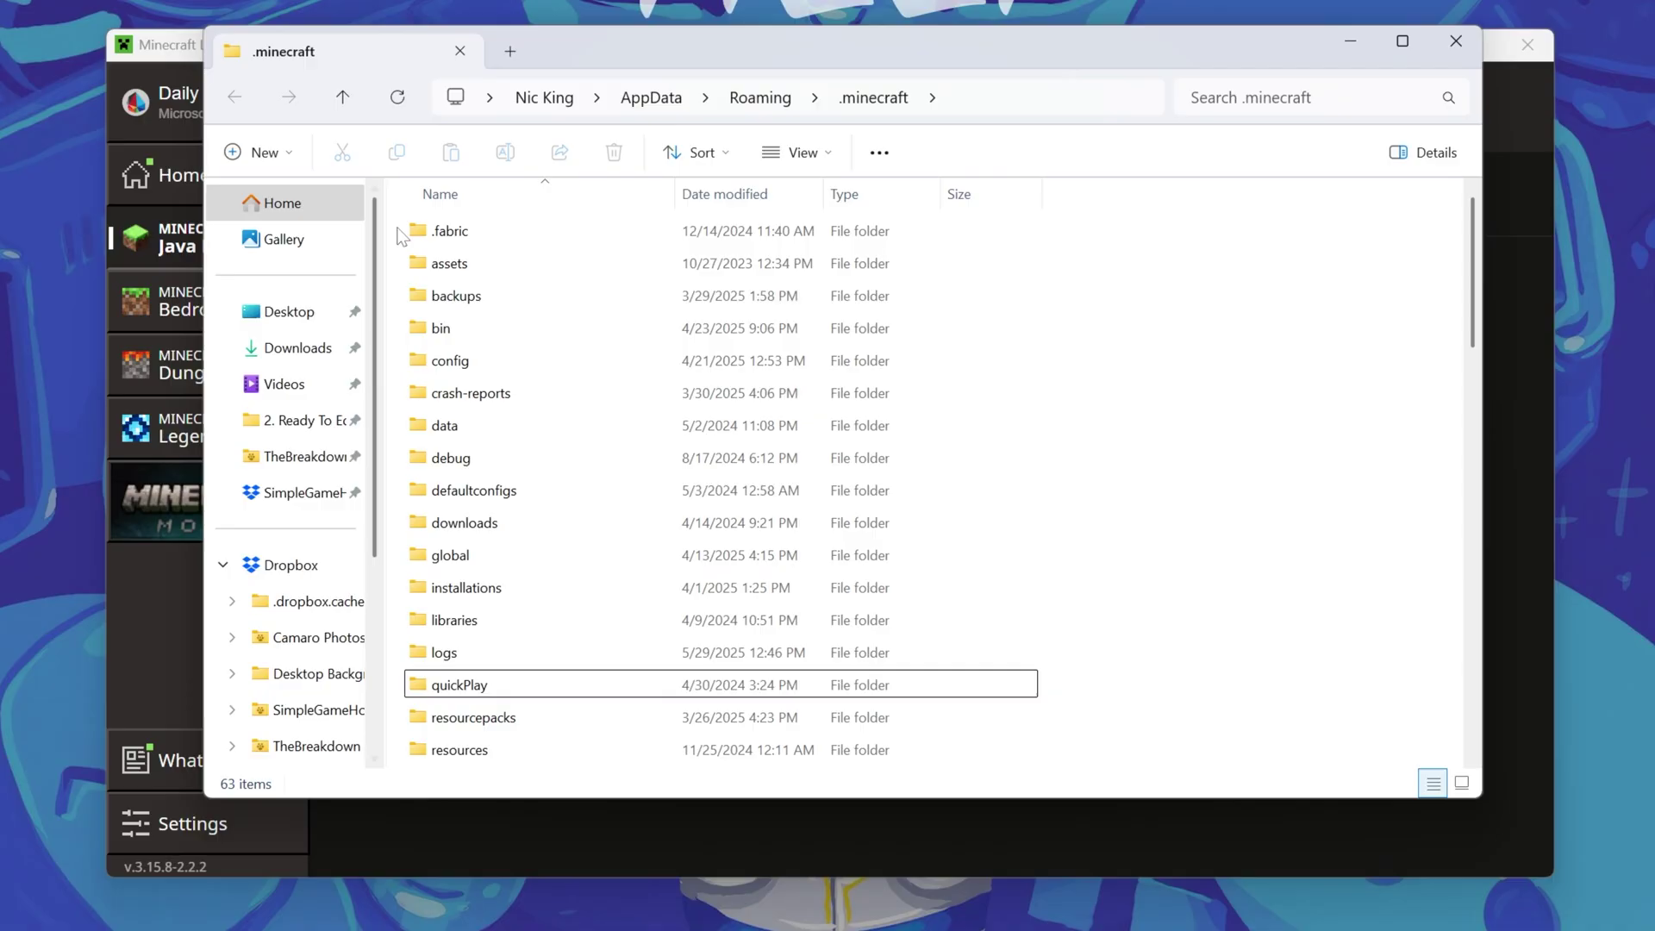
{"action": "mouse_move", "coordinate": [736, 401]}
{"action": "left_click", "coordinate": [805, 403]}
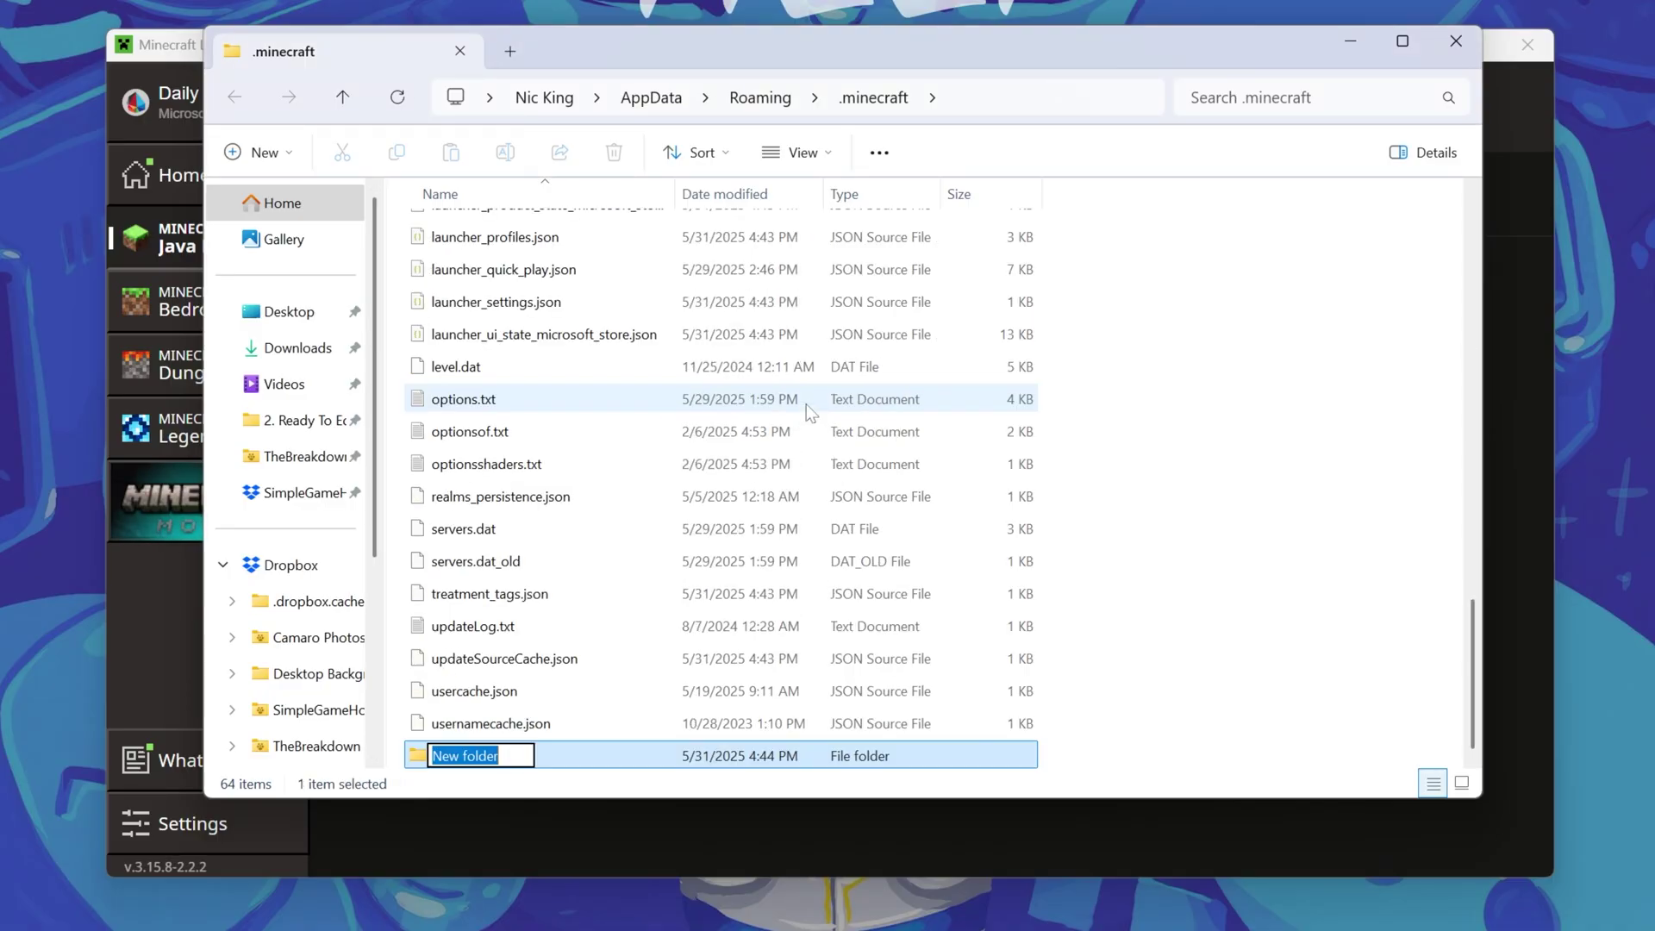
{"action": "key", "text": "Return"}
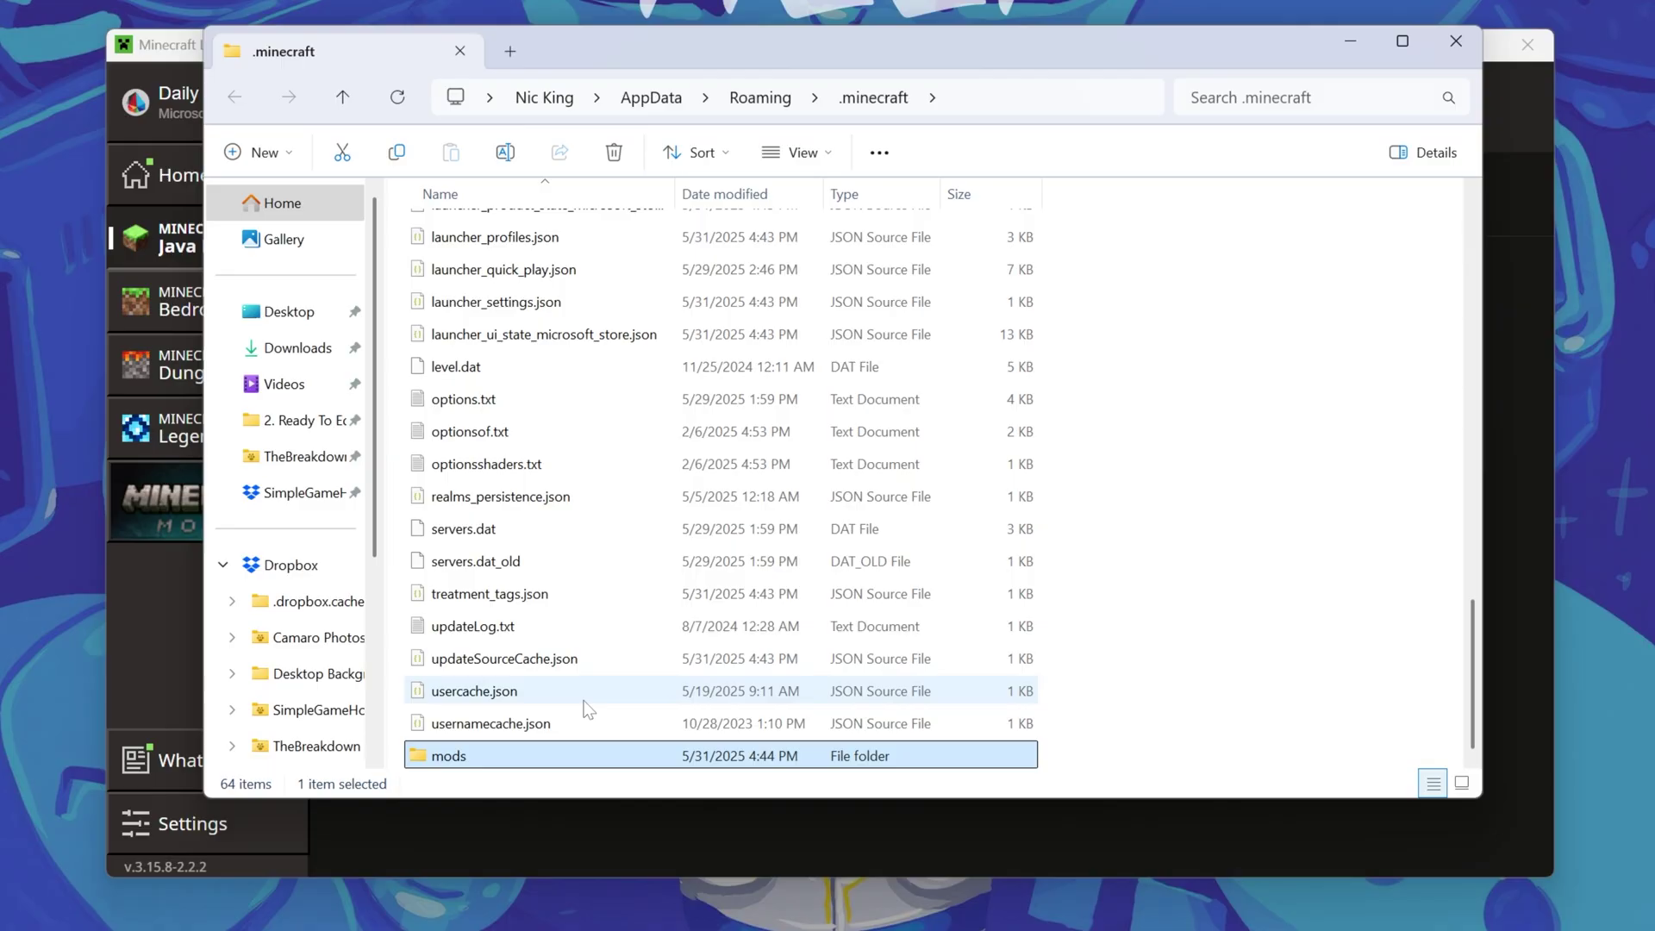
Move replaymod-1.21.5-2.6.22.jar and fabric-api-0.125.3+1.21.5.jar from the desktop into the new mods folder, and close the folder window
{"action": "double_click", "coordinate": [552, 755]}
{"action": "left_click_drag", "start_coordinate": [465, 153], "coordinate": [1028, 567]}
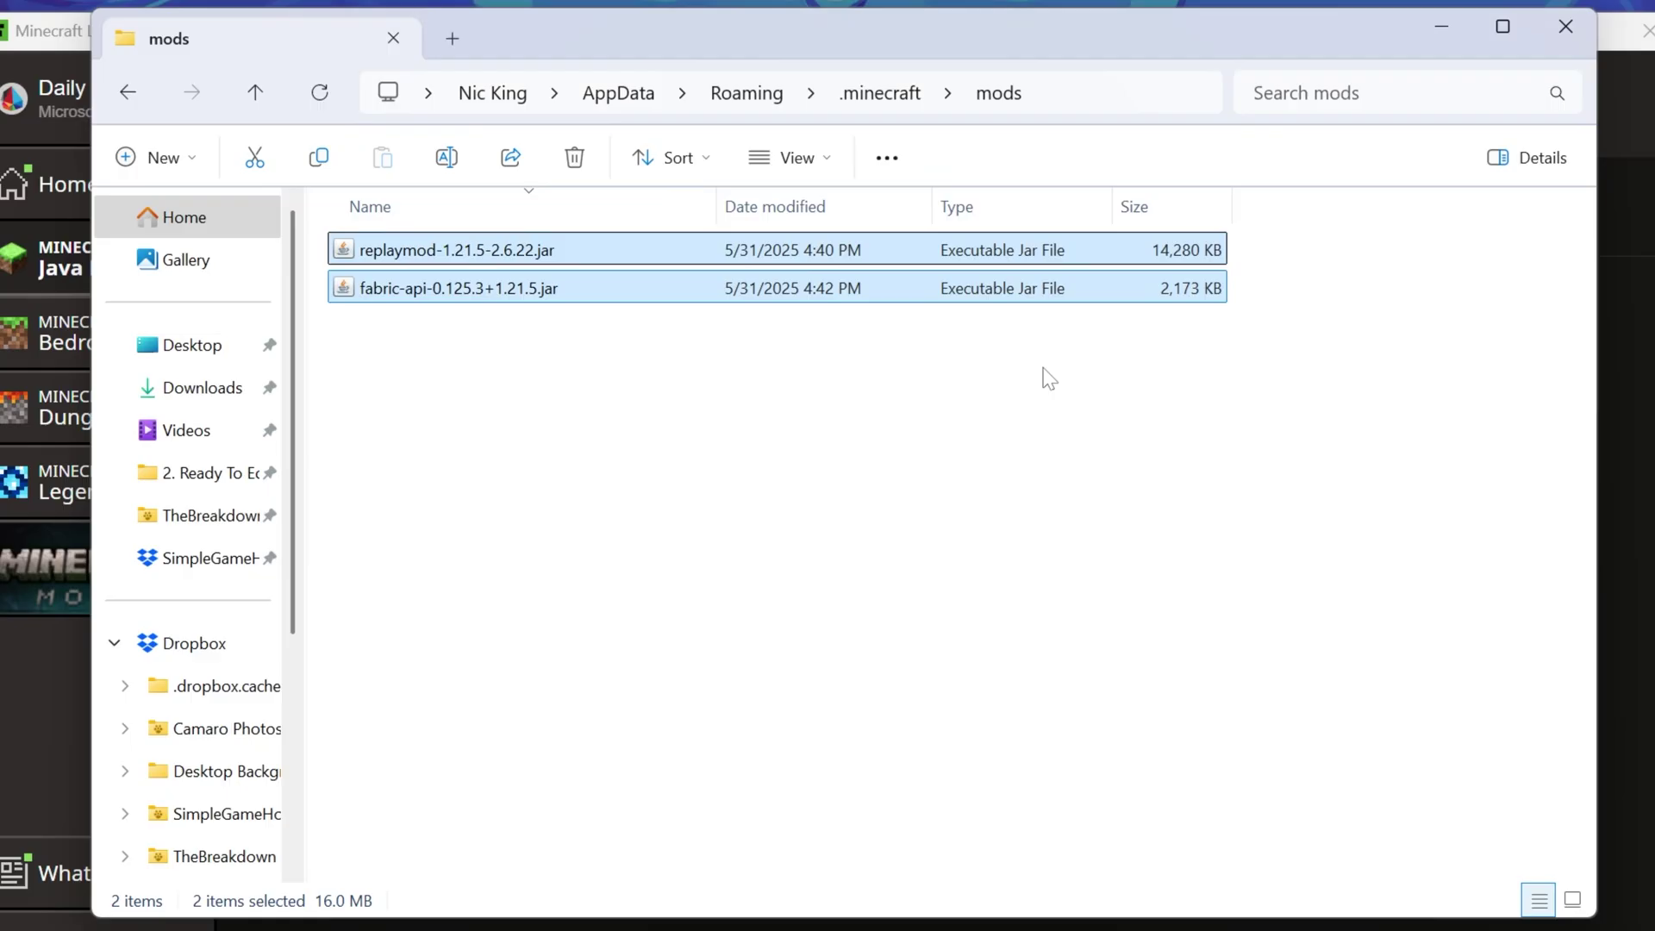
{"action": "key", "text": "alt+Left"}
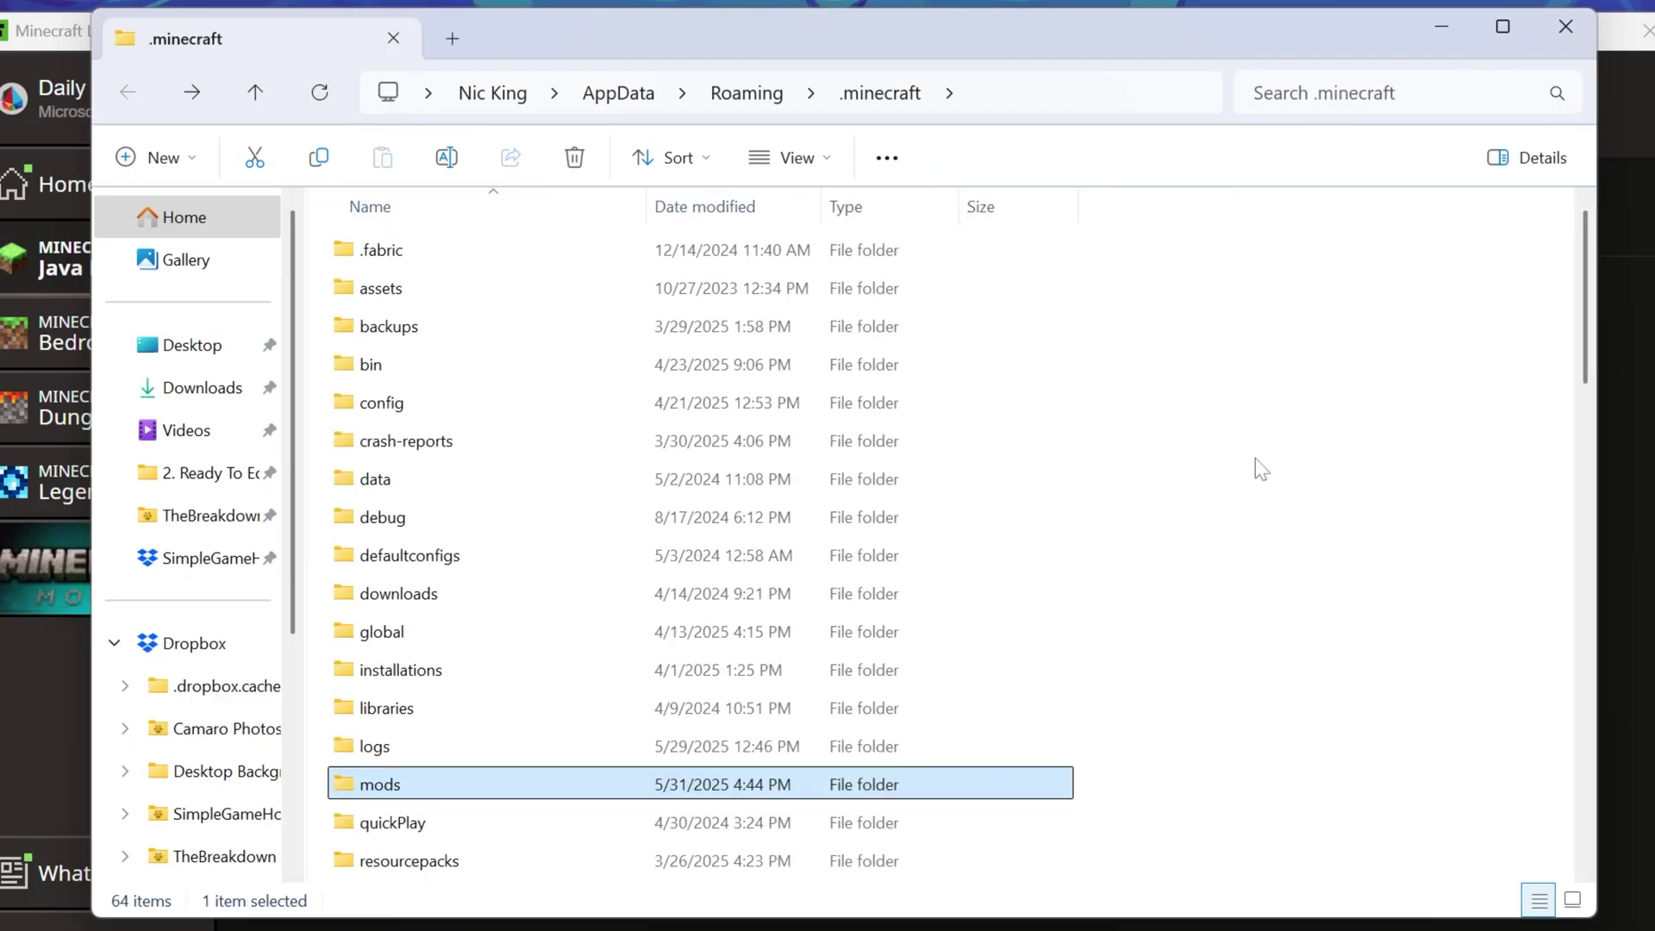
{"action": "left_click", "coordinate": [1563, 26]}
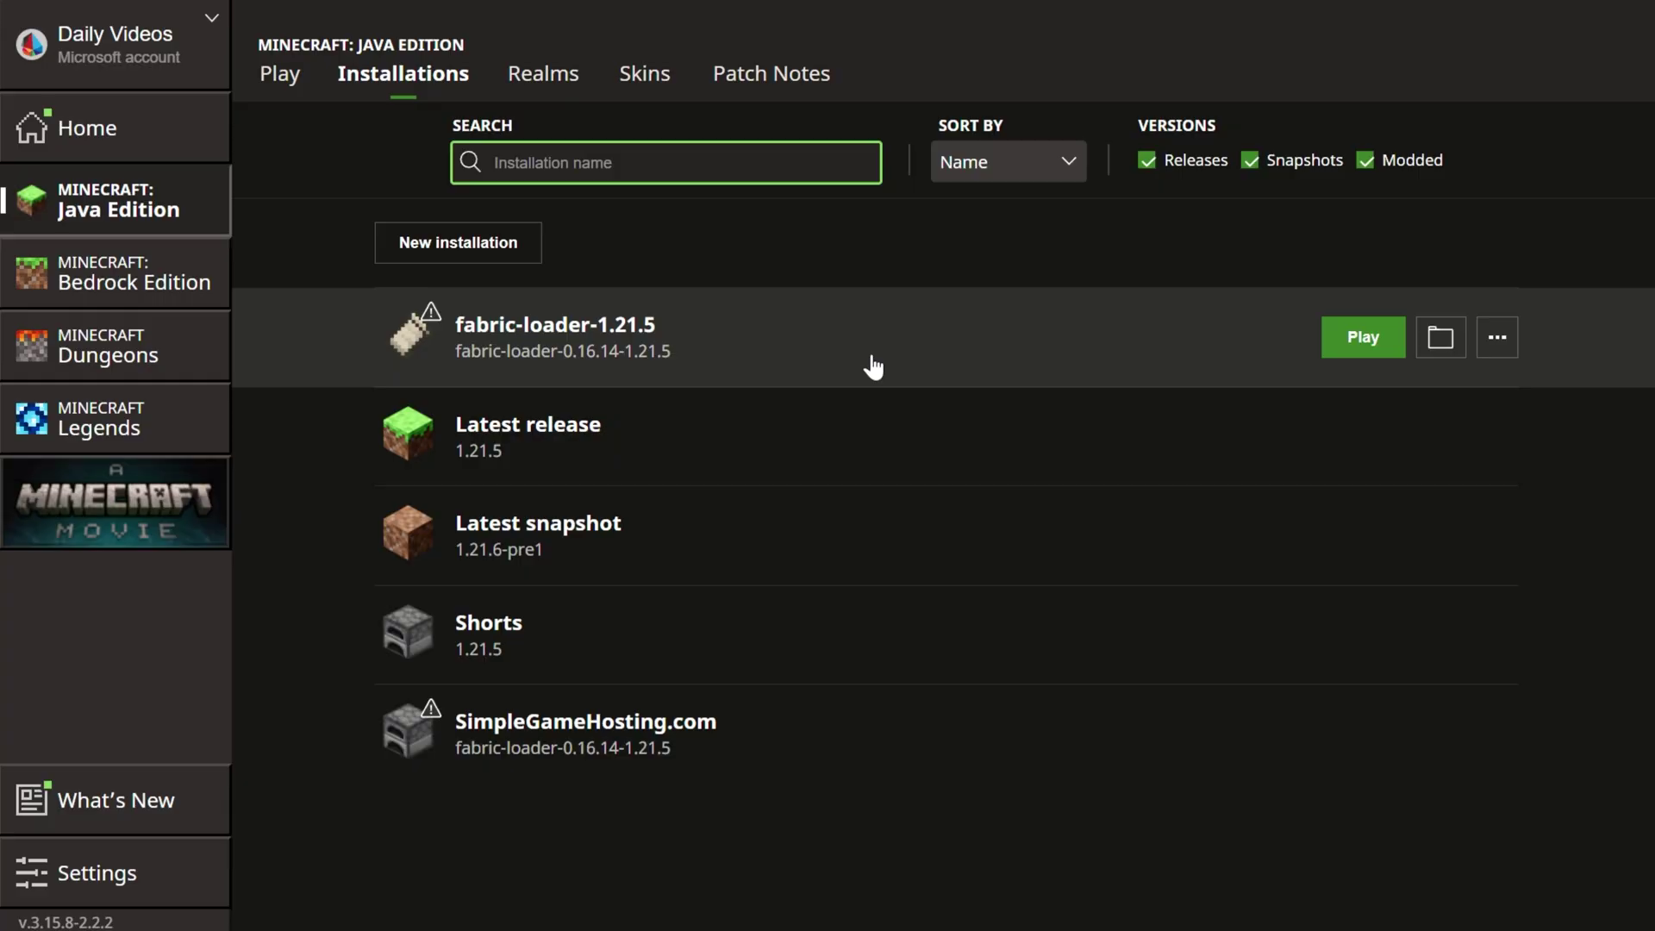
Cancel launching the fabric-loader-1.21.5 installation and launch the SimpleGameHosting.com installation instead, accepting the modded-installation warning
{"action": "left_click", "coordinate": [1341, 337]}
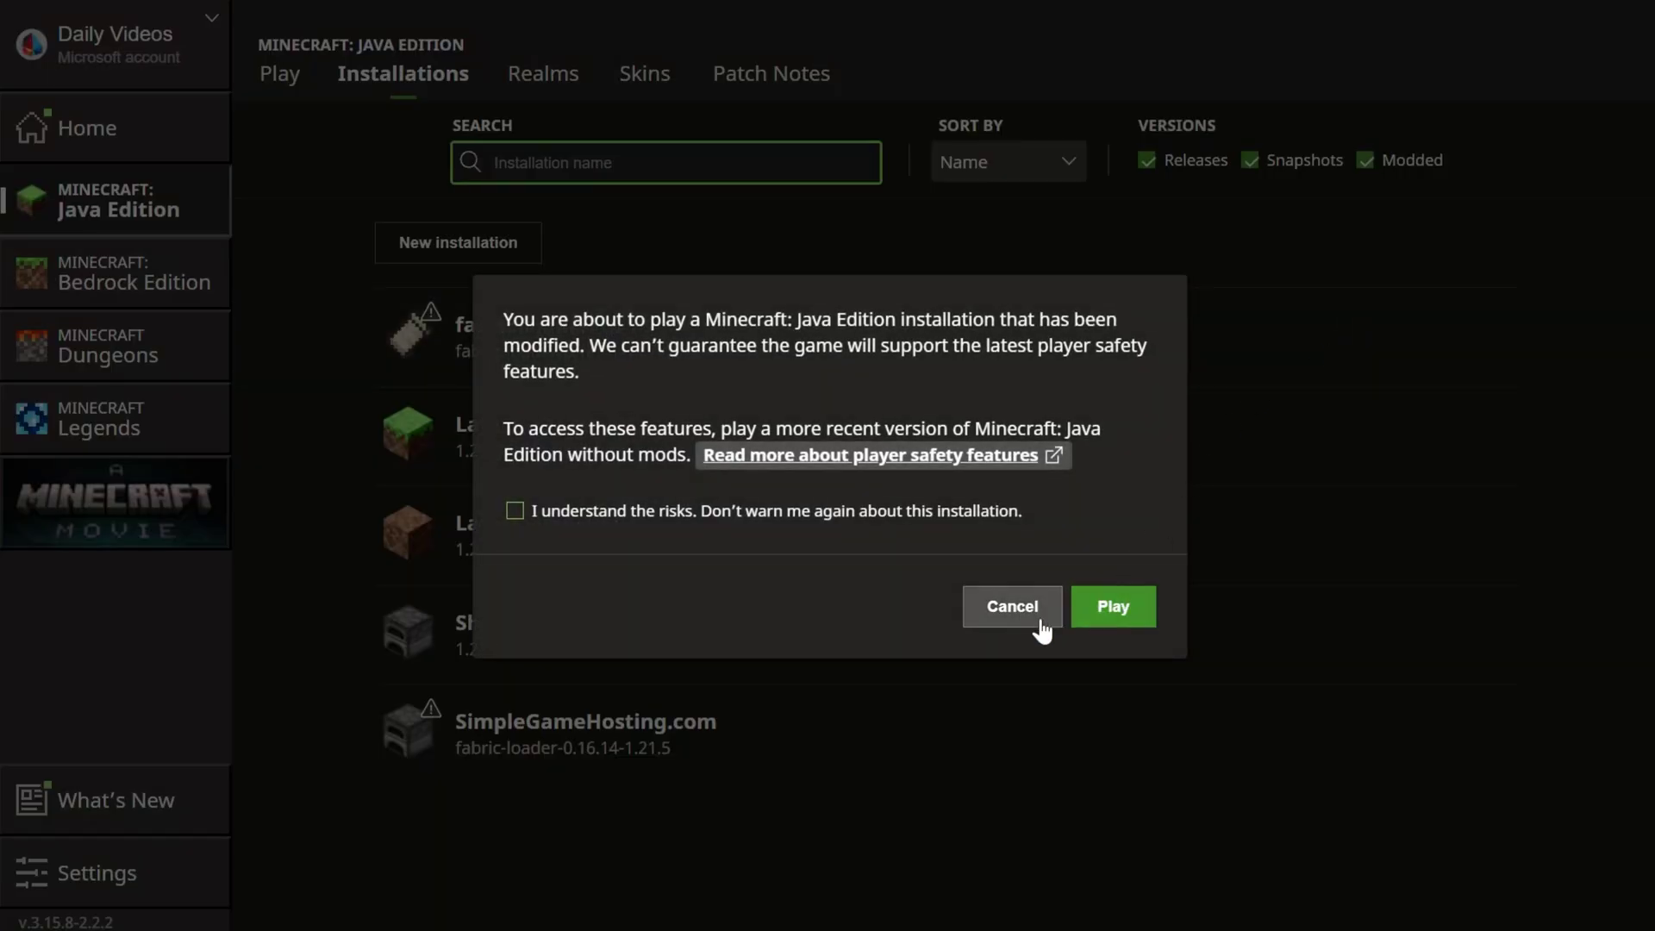
{"action": "left_click", "coordinate": [1034, 613]}
{"action": "left_click", "coordinate": [1363, 733]}
{"action": "left_click", "coordinate": [1110, 600]}
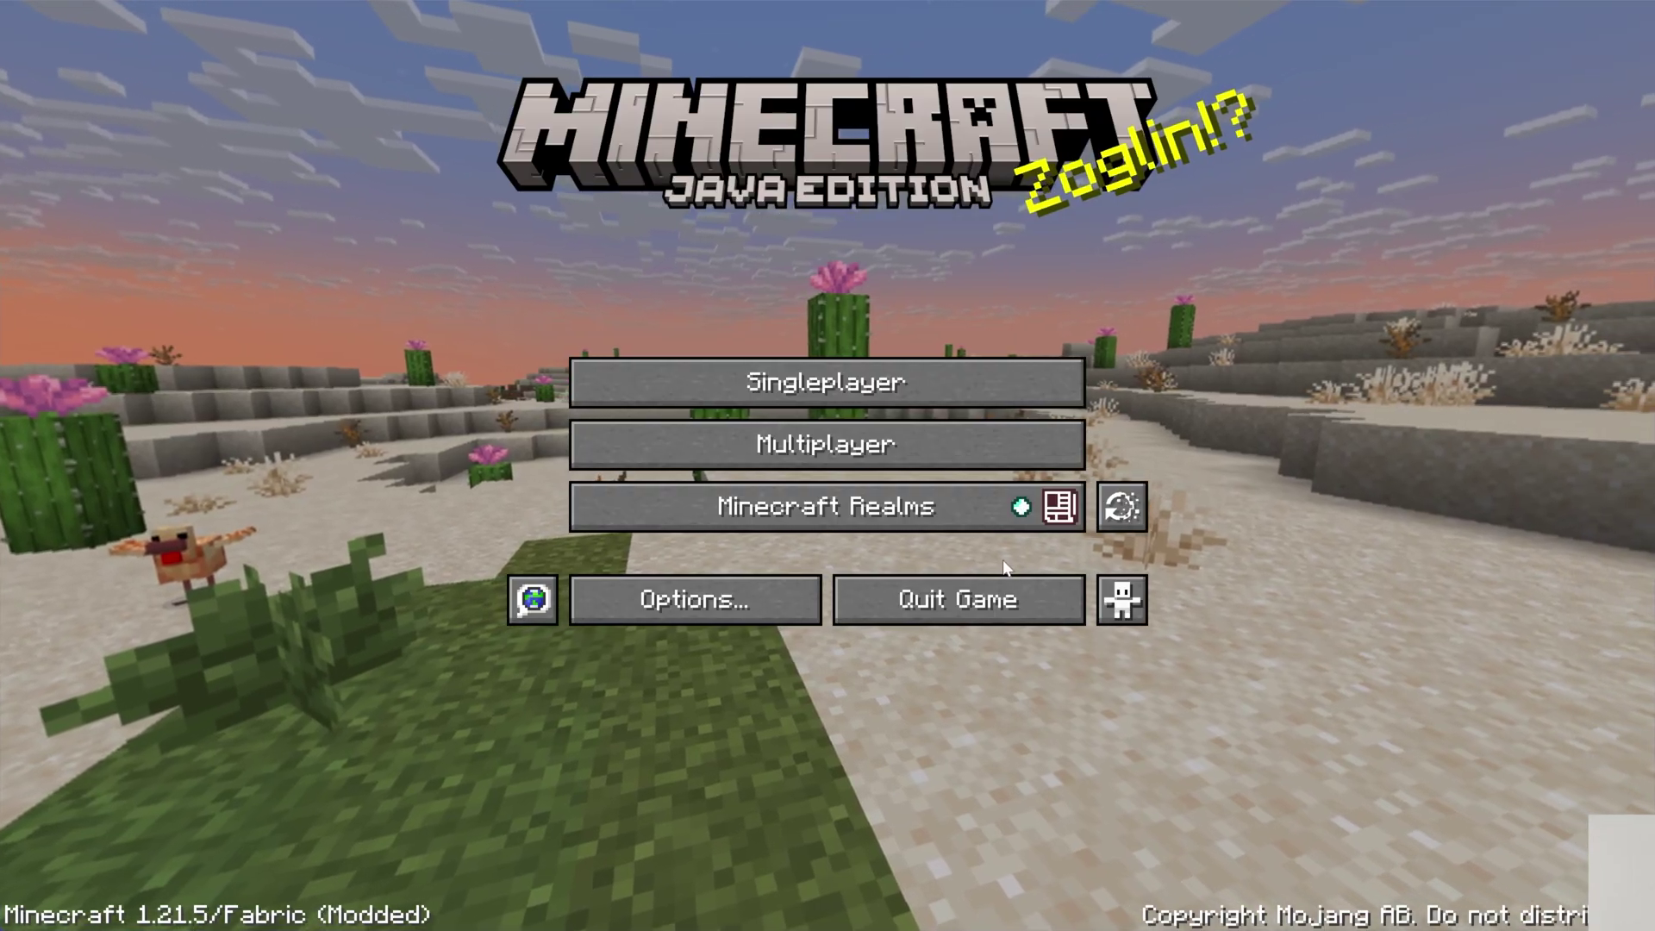
Look at the Replay Viewer from the title screen, leave it, and open the multiplayer server list
{"action": "left_click", "coordinate": [1117, 513]}
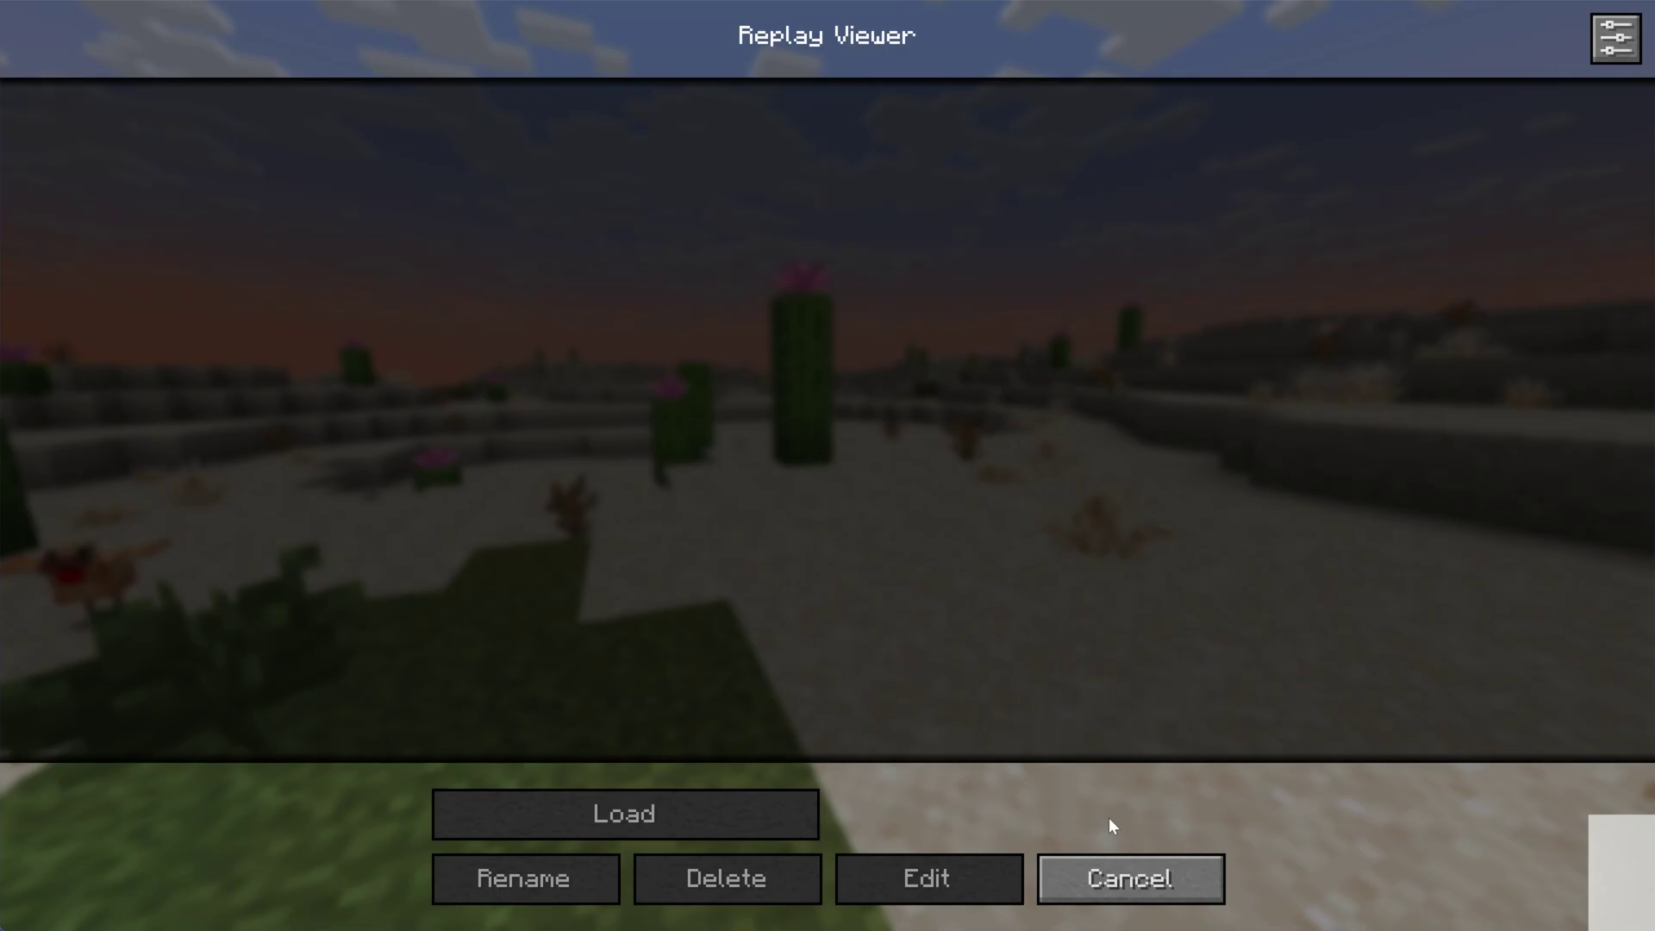
{"action": "left_click", "coordinate": [1096, 857]}
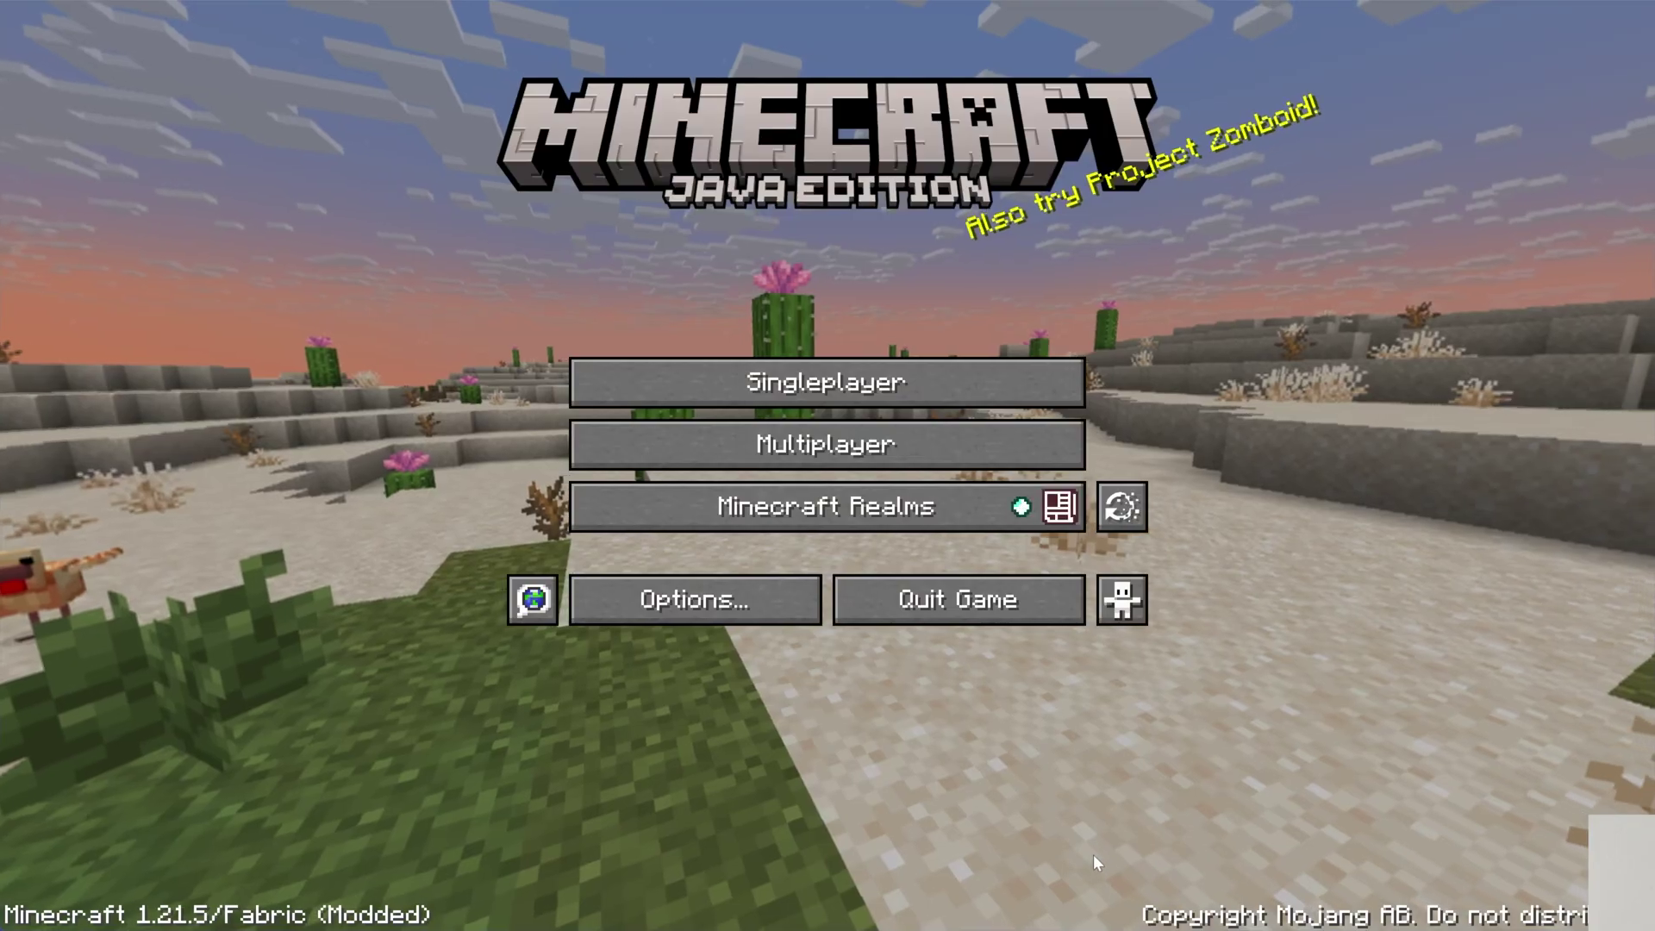
{"action": "left_click", "coordinate": [851, 469]}
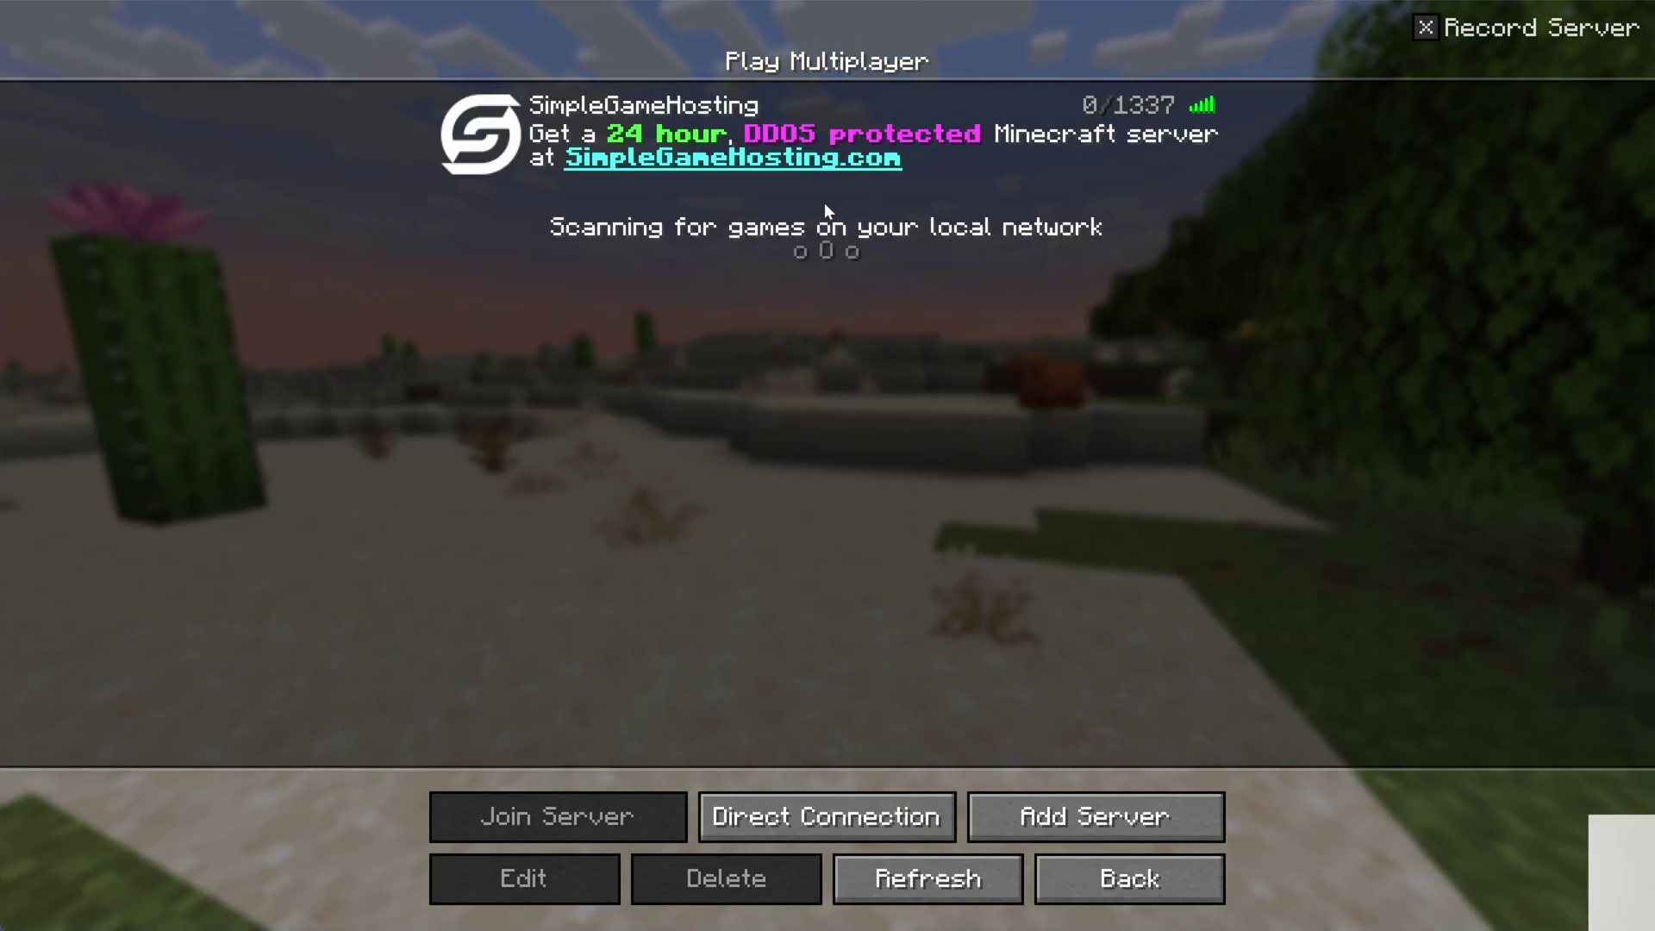
Join the SimpleGameHosting server with recording on, and check the pause and stop recording controls in the game menu
{"action": "double_click", "coordinate": [819, 172]}
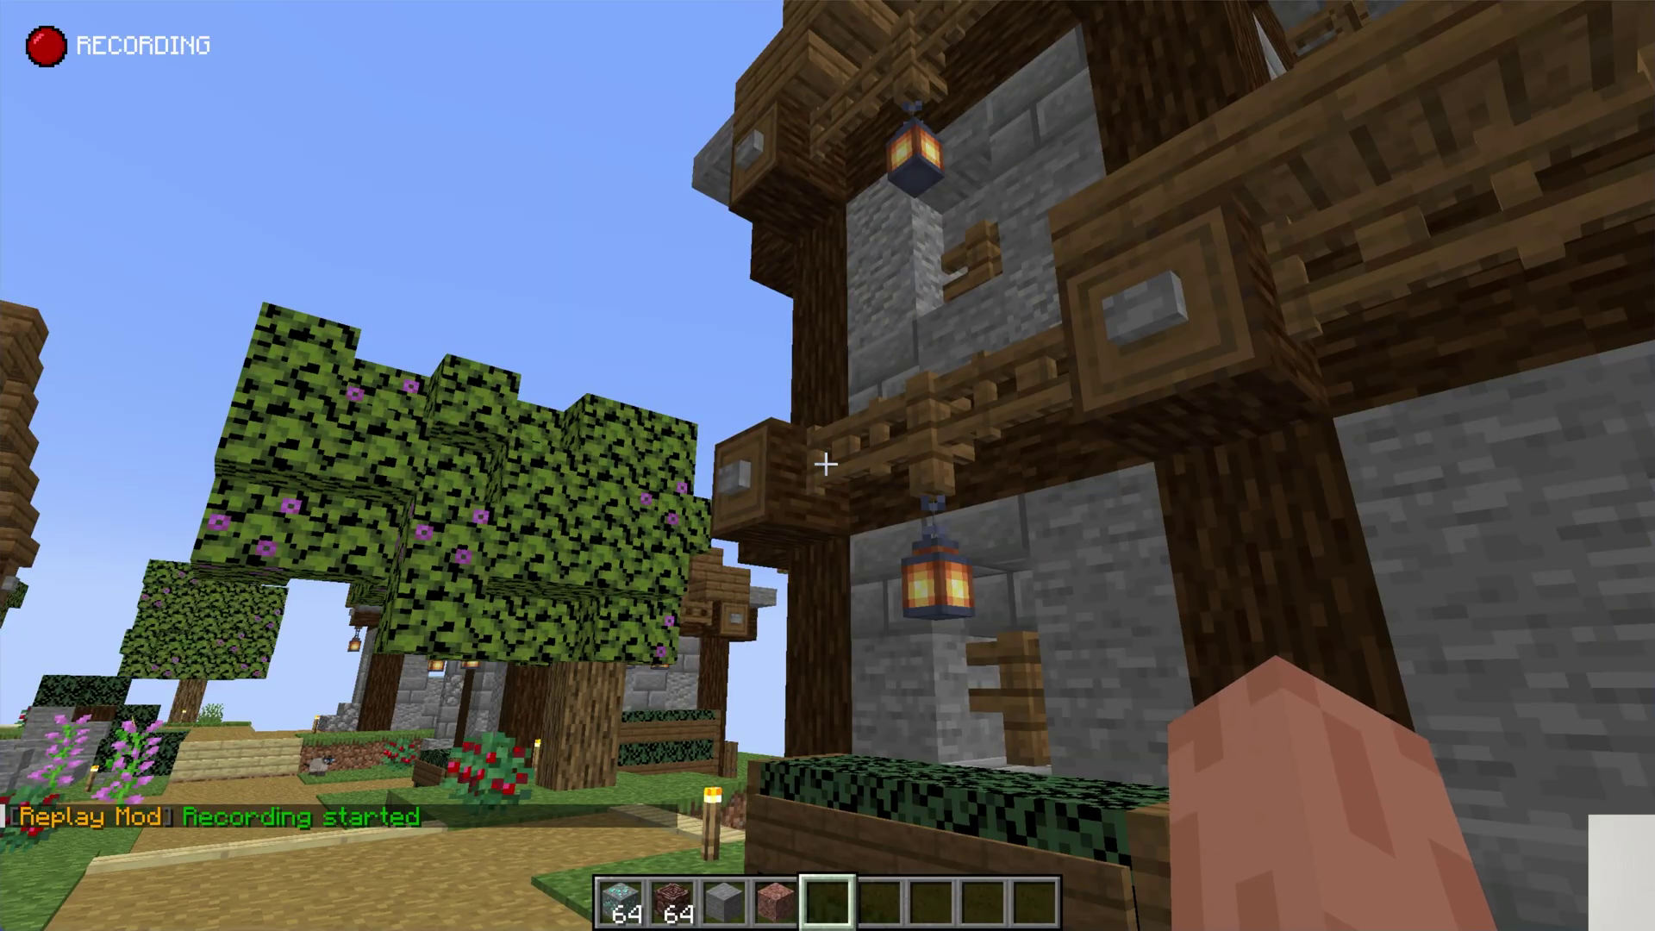
{"action": "key", "text": "w"}
{"action": "key", "text": "w"}
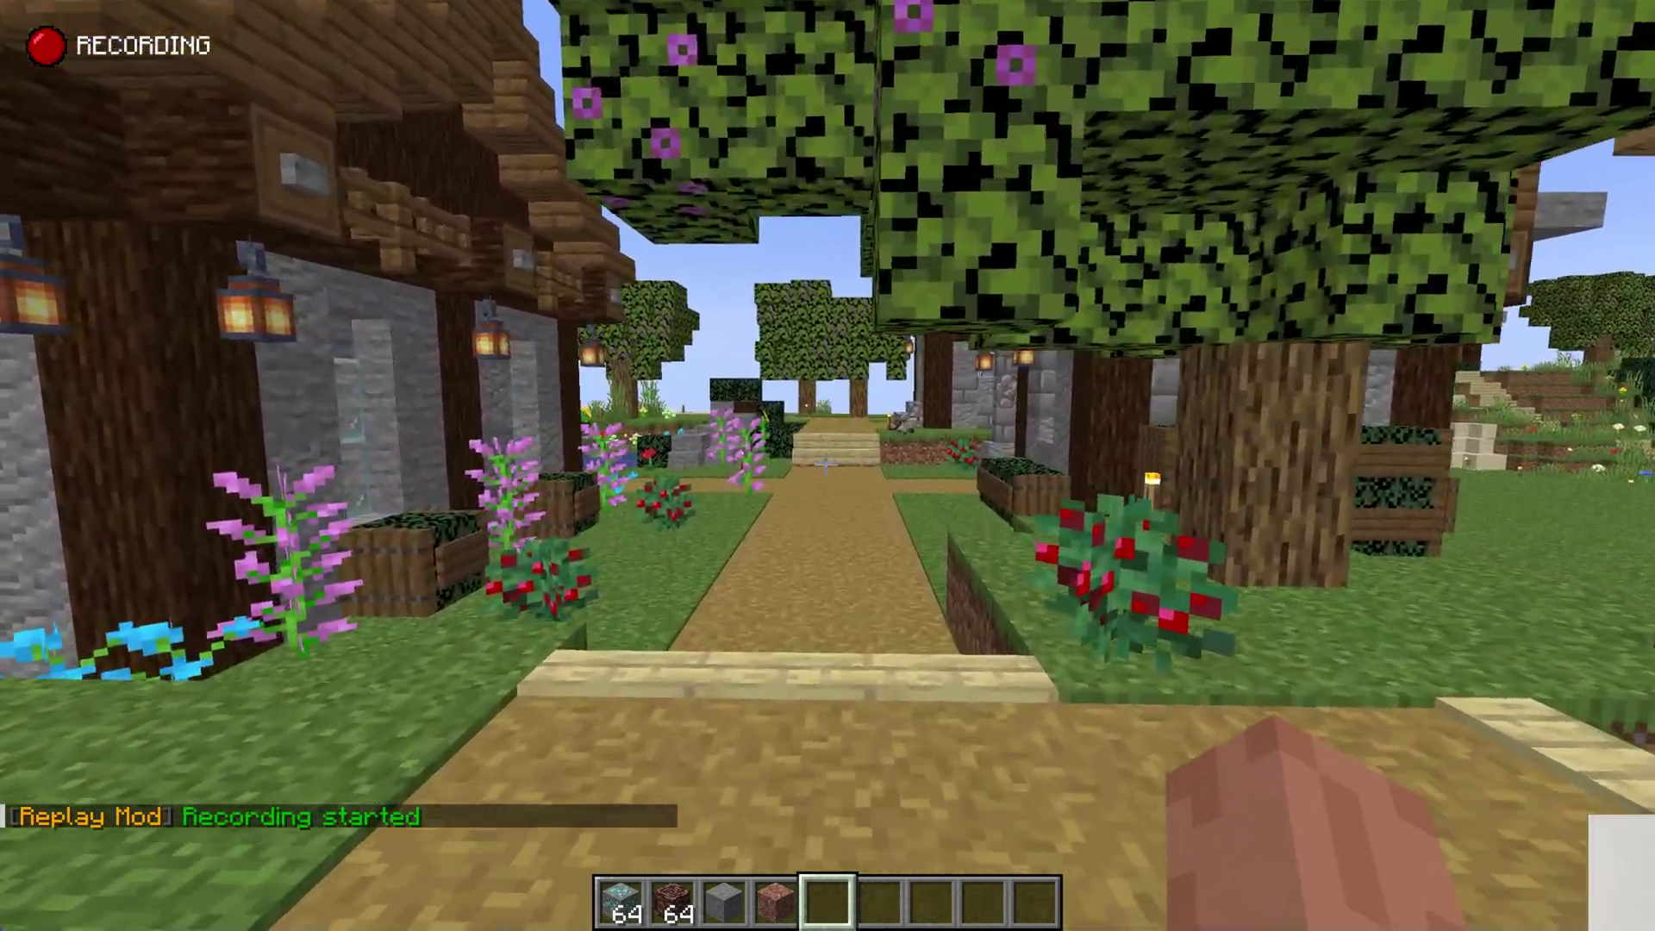
{"action": "key", "text": "Escape"}
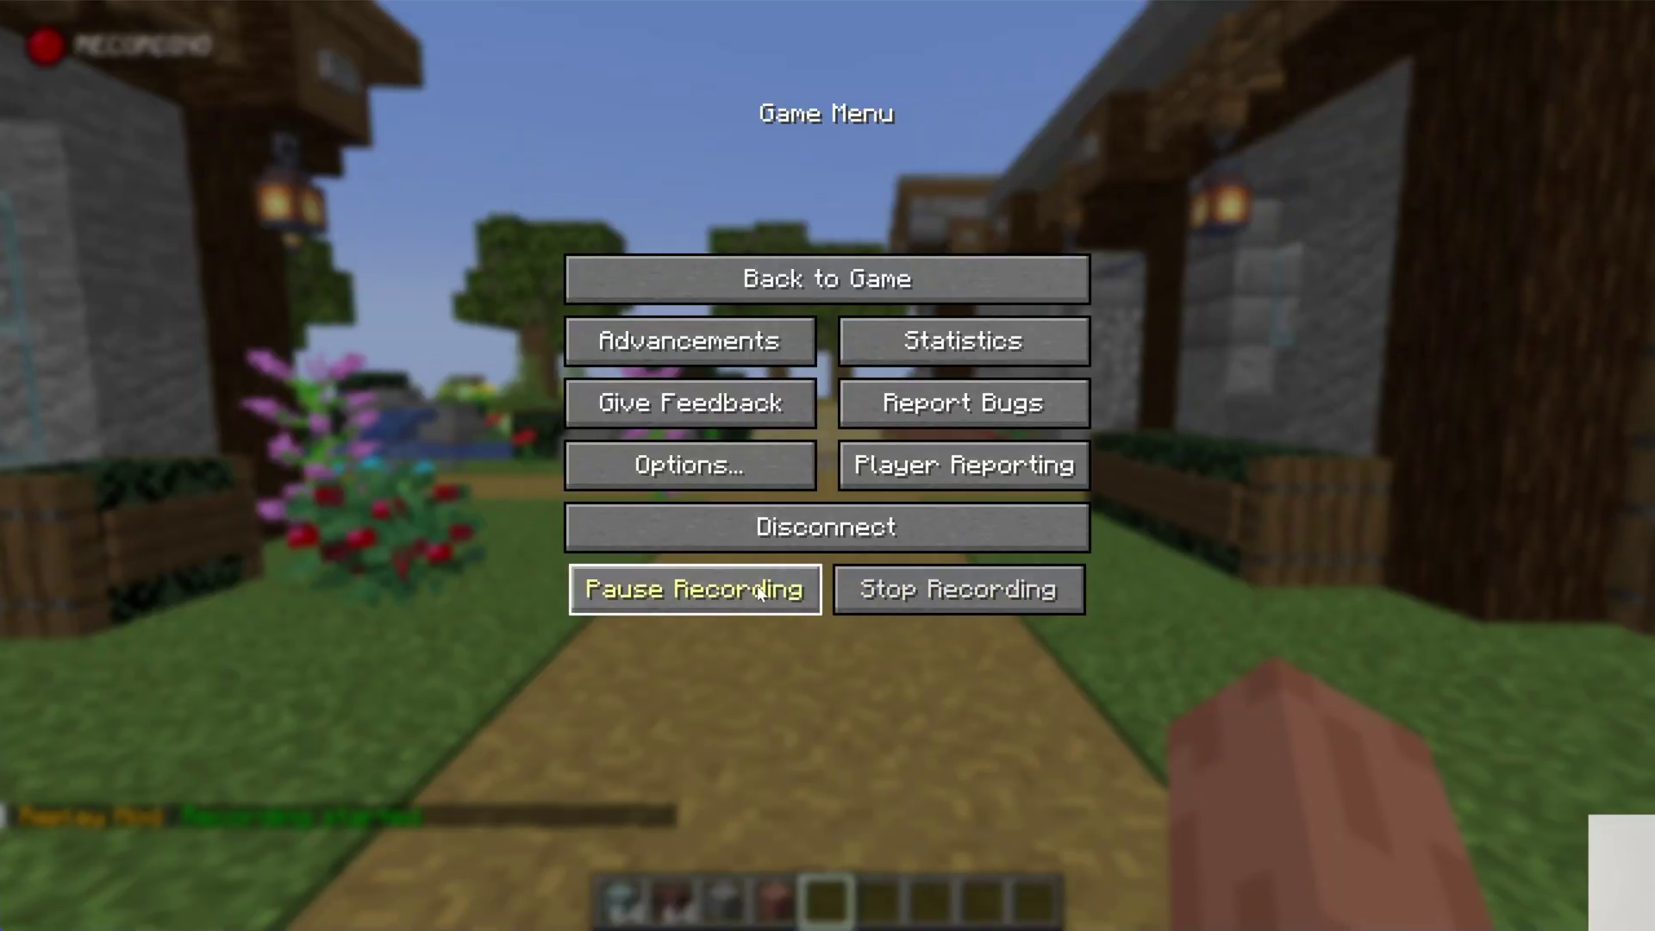
{"action": "key", "text": "Escape"}
Walk along the village path past the houses to capture some gameplay in the recording
{"action": "key", "text": "w"}
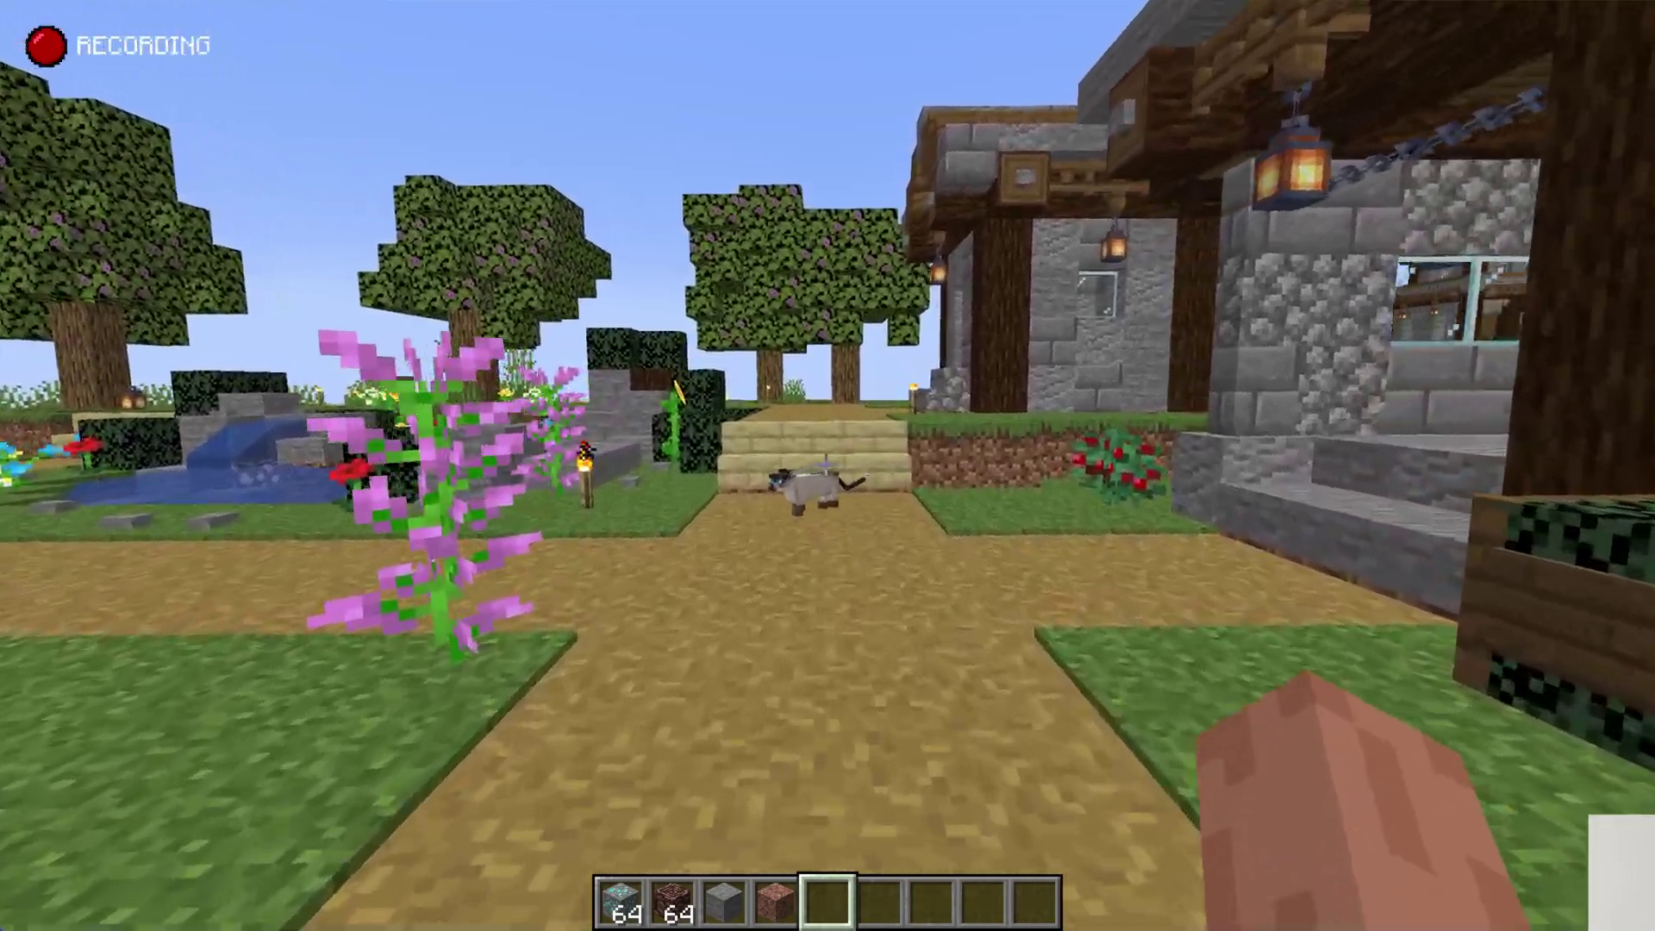
{"action": "key", "text": "w"}
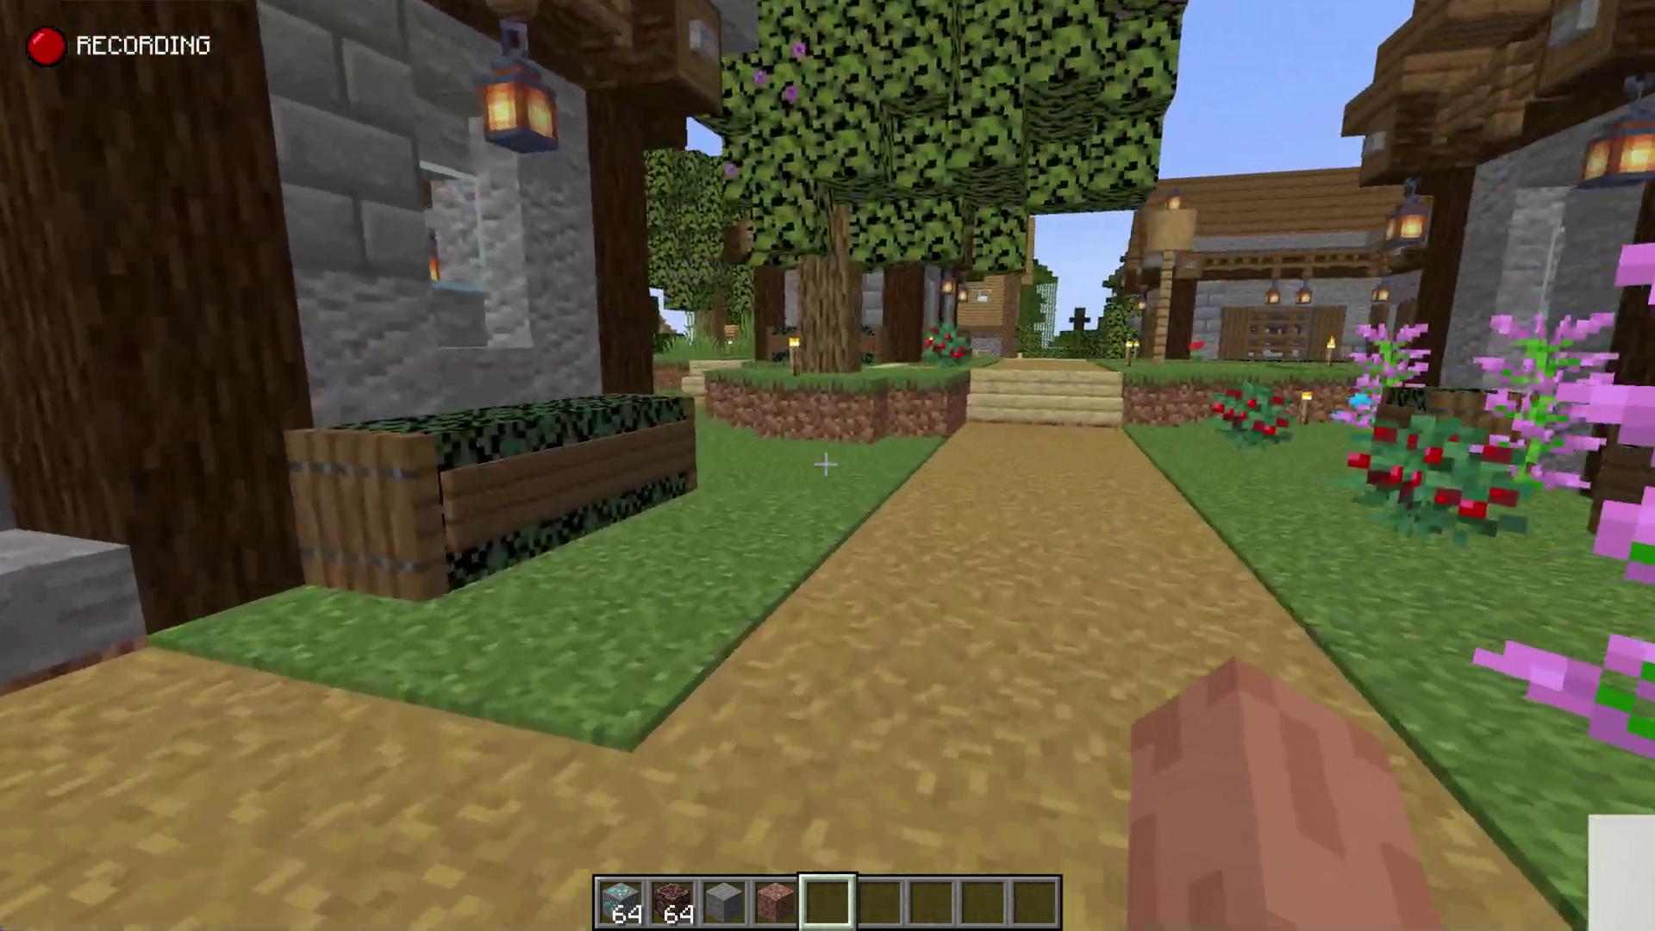
{"action": "key", "text": "w"}
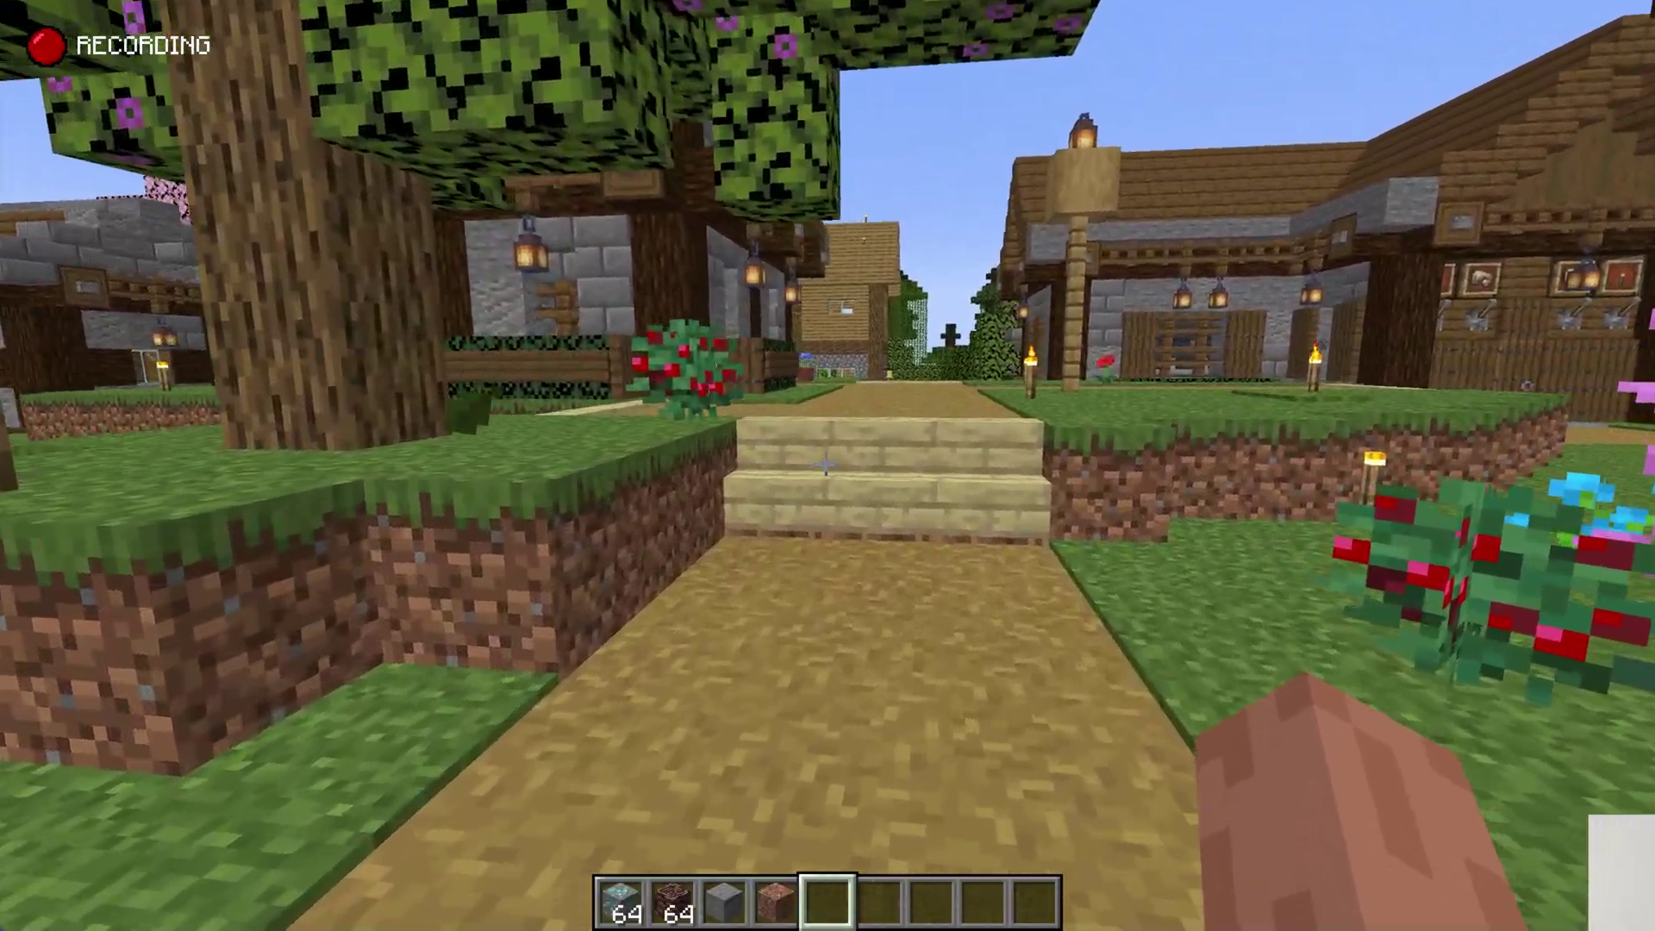
{"action": "key", "text": "w"}
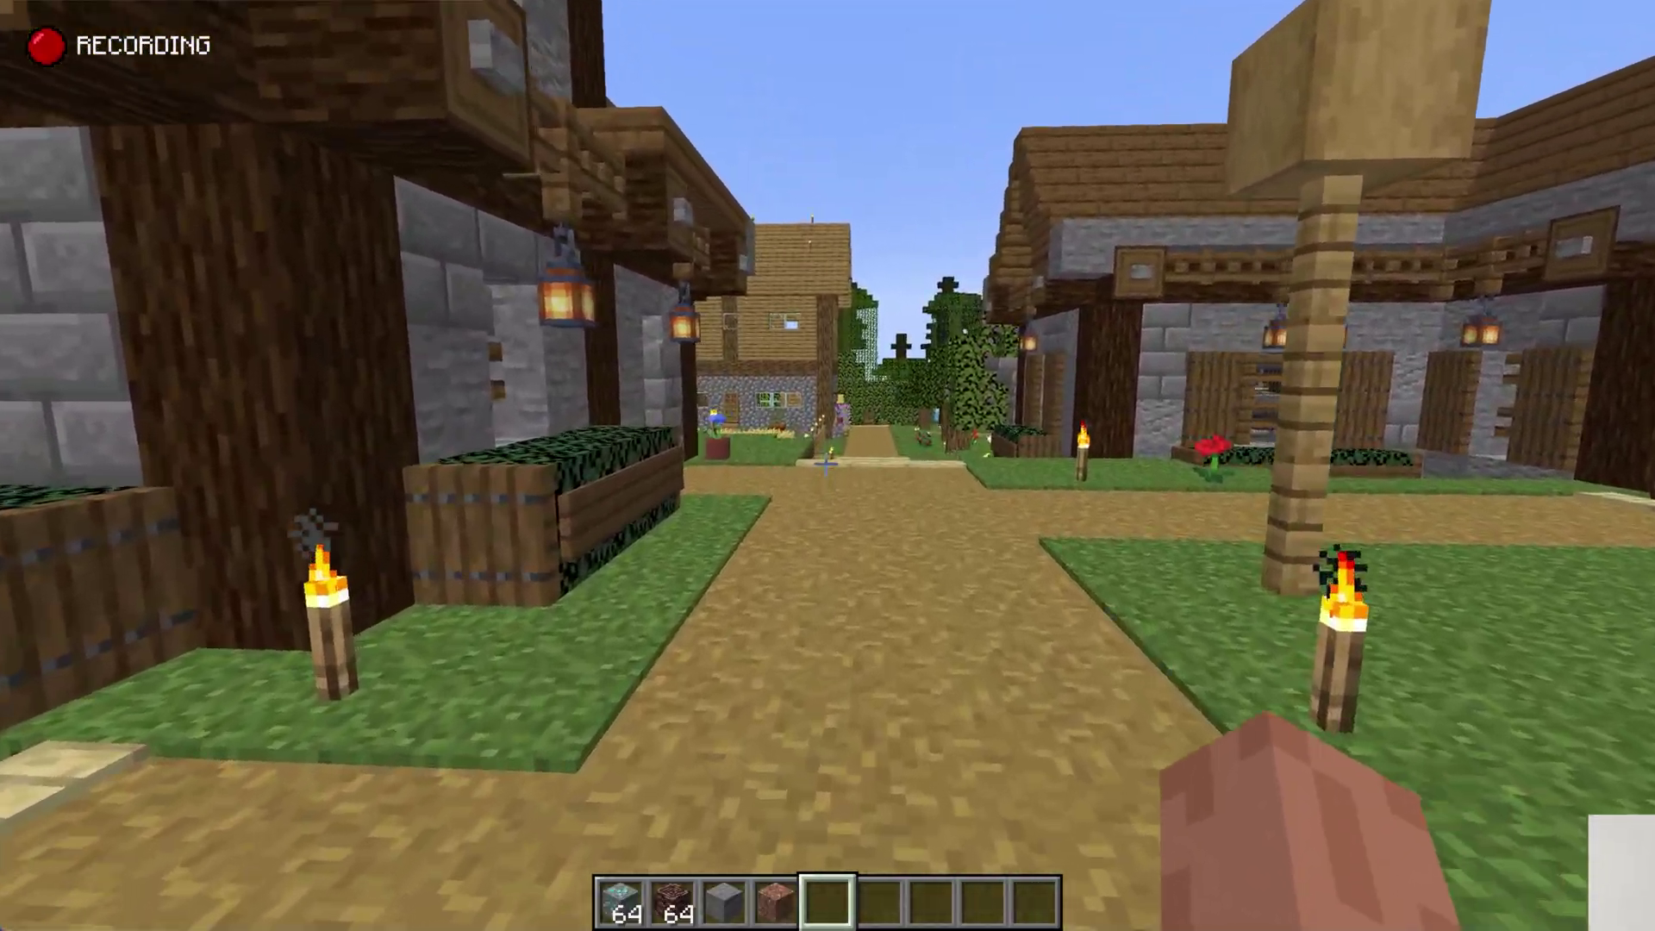
{"action": "key", "text": "w"}
Disconnect from the server and save the replay file under its default name
{"action": "key", "text": "Escape"}
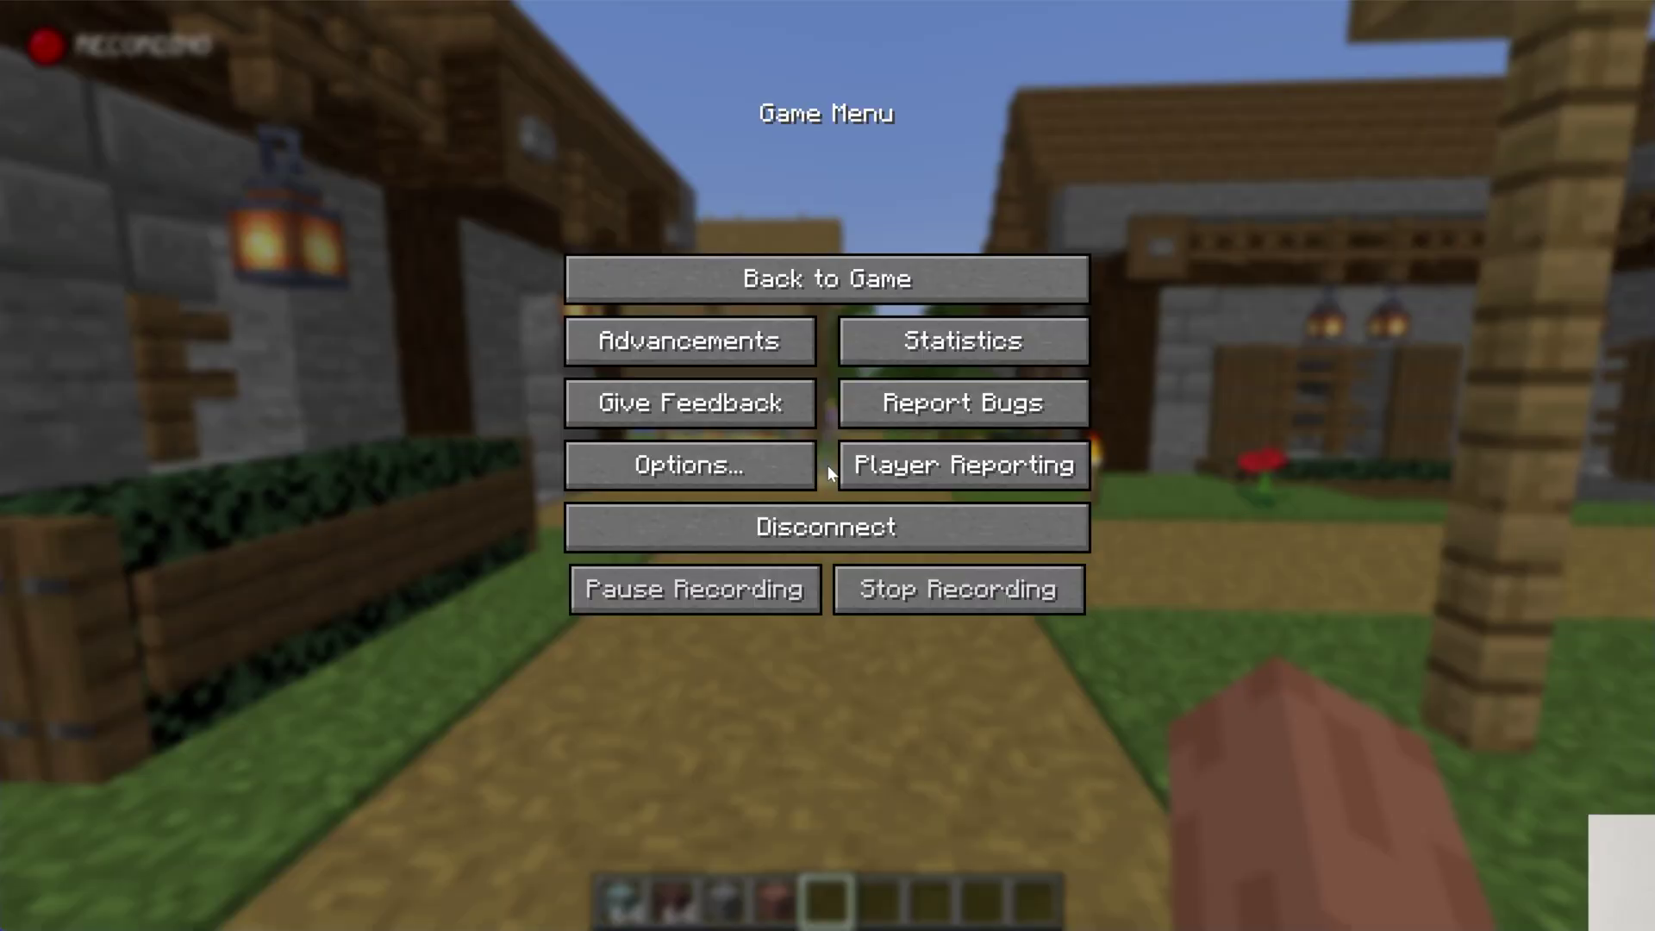
{"action": "left_click", "coordinate": [869, 539]}
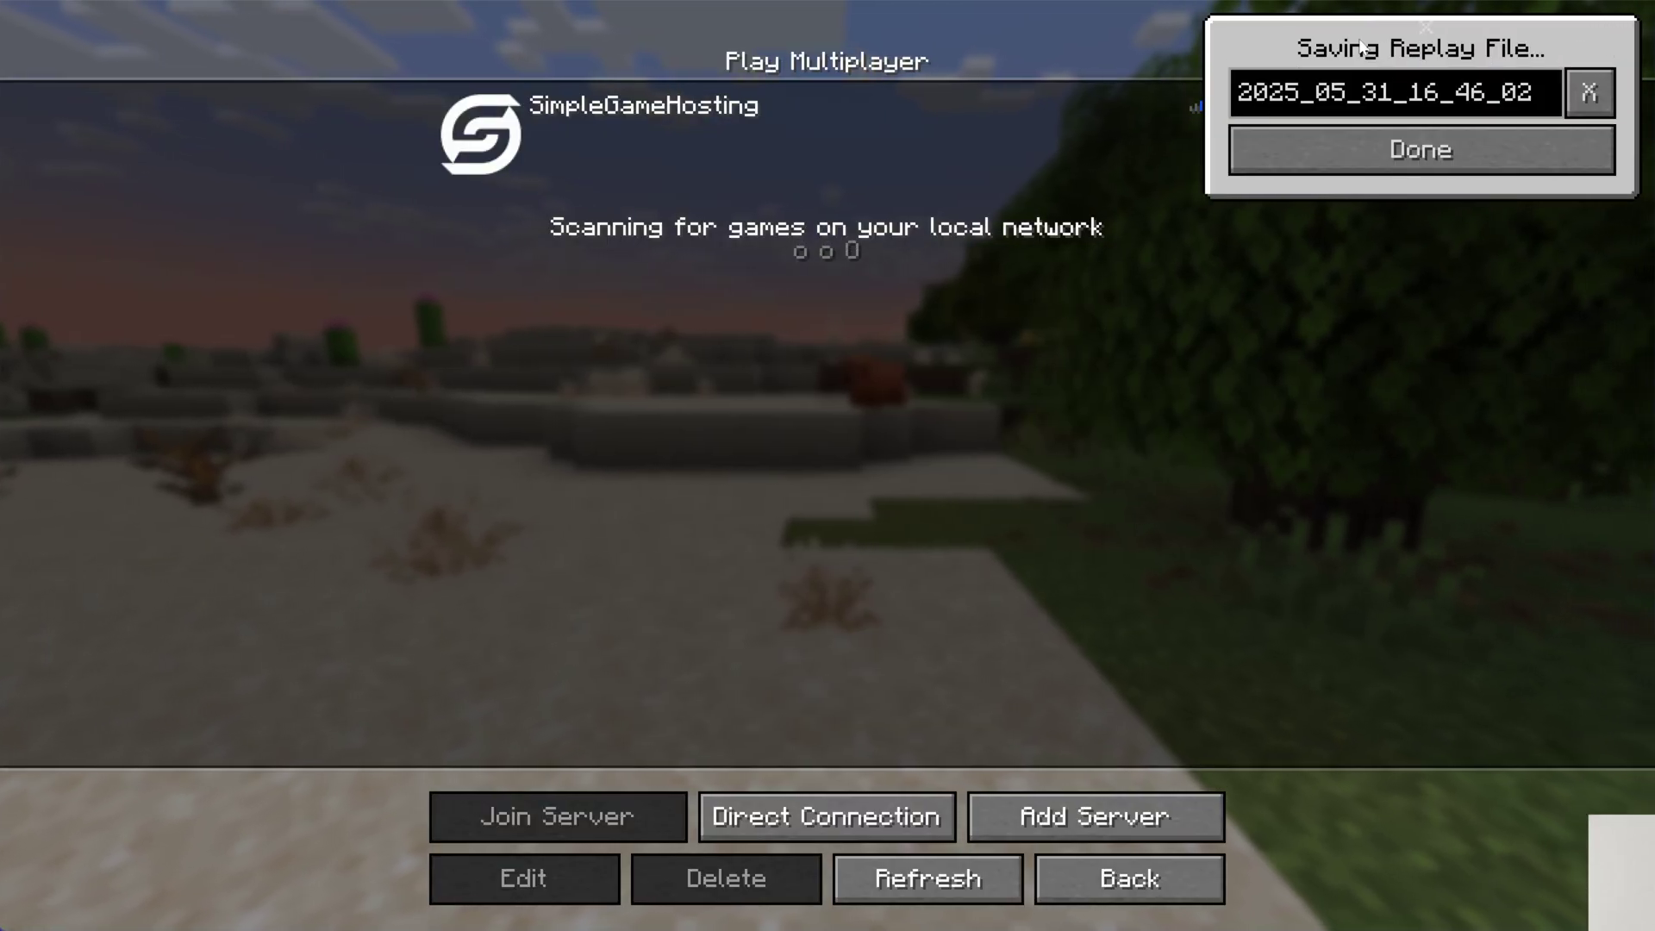
{"action": "left_click", "coordinate": [1463, 153]}
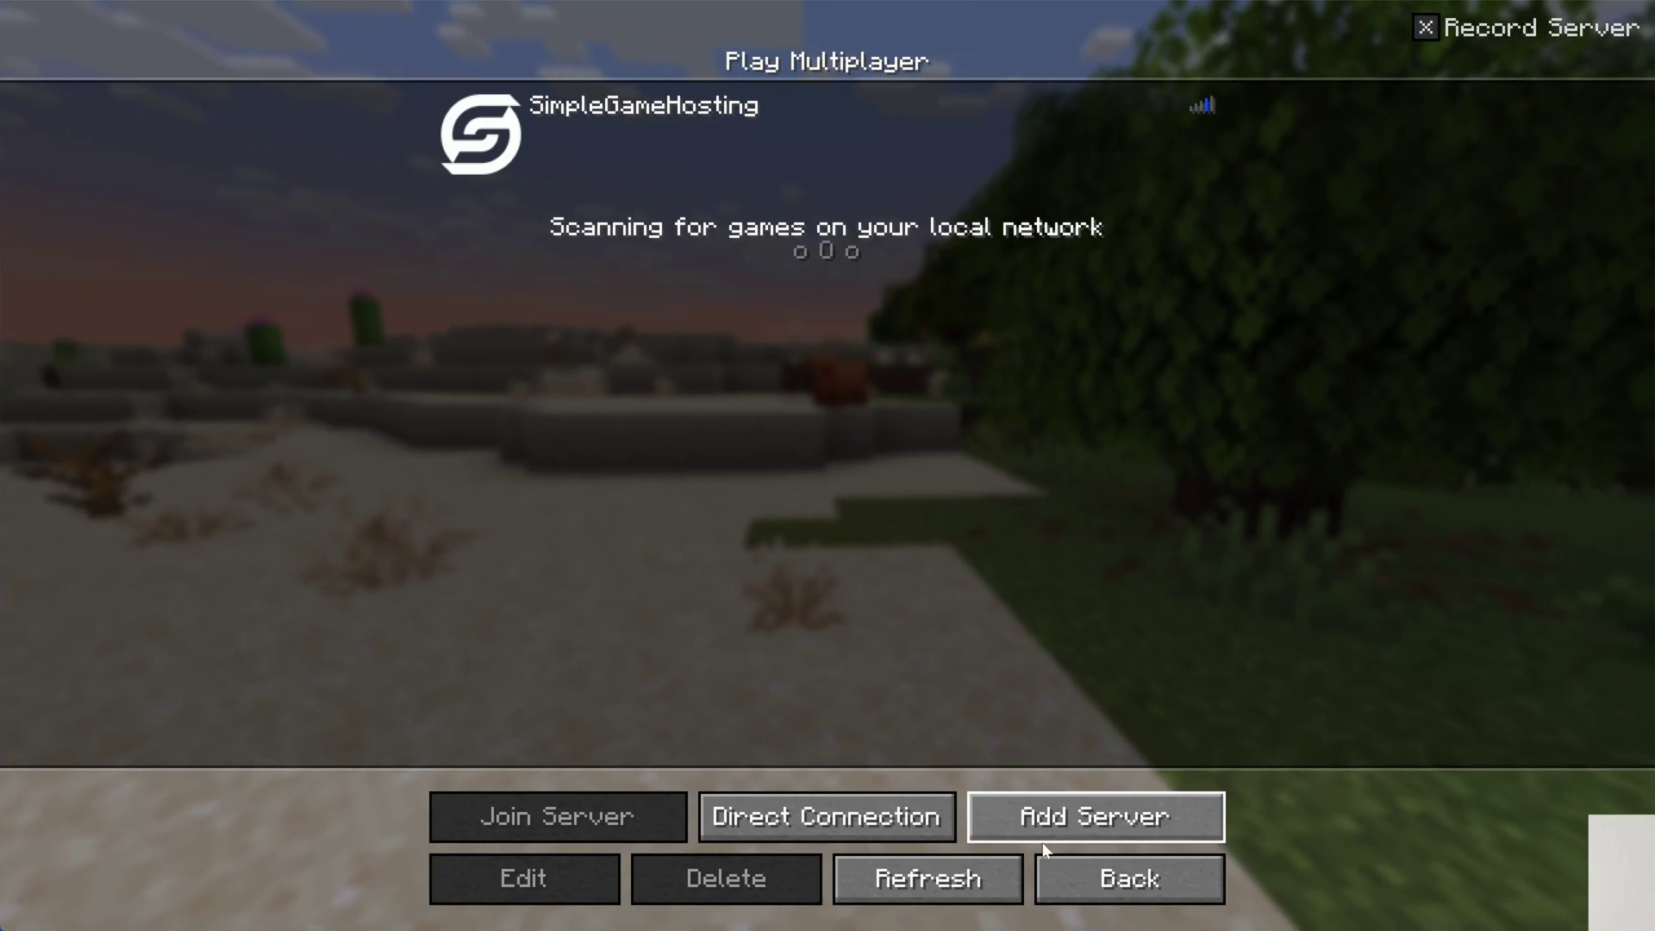
Load the newly saved recording in the Replay Viewer, watch it with the timeline controls, and exit the replay
{"action": "left_click", "coordinate": [1060, 872]}
{"action": "left_click", "coordinate": [1120, 515]}
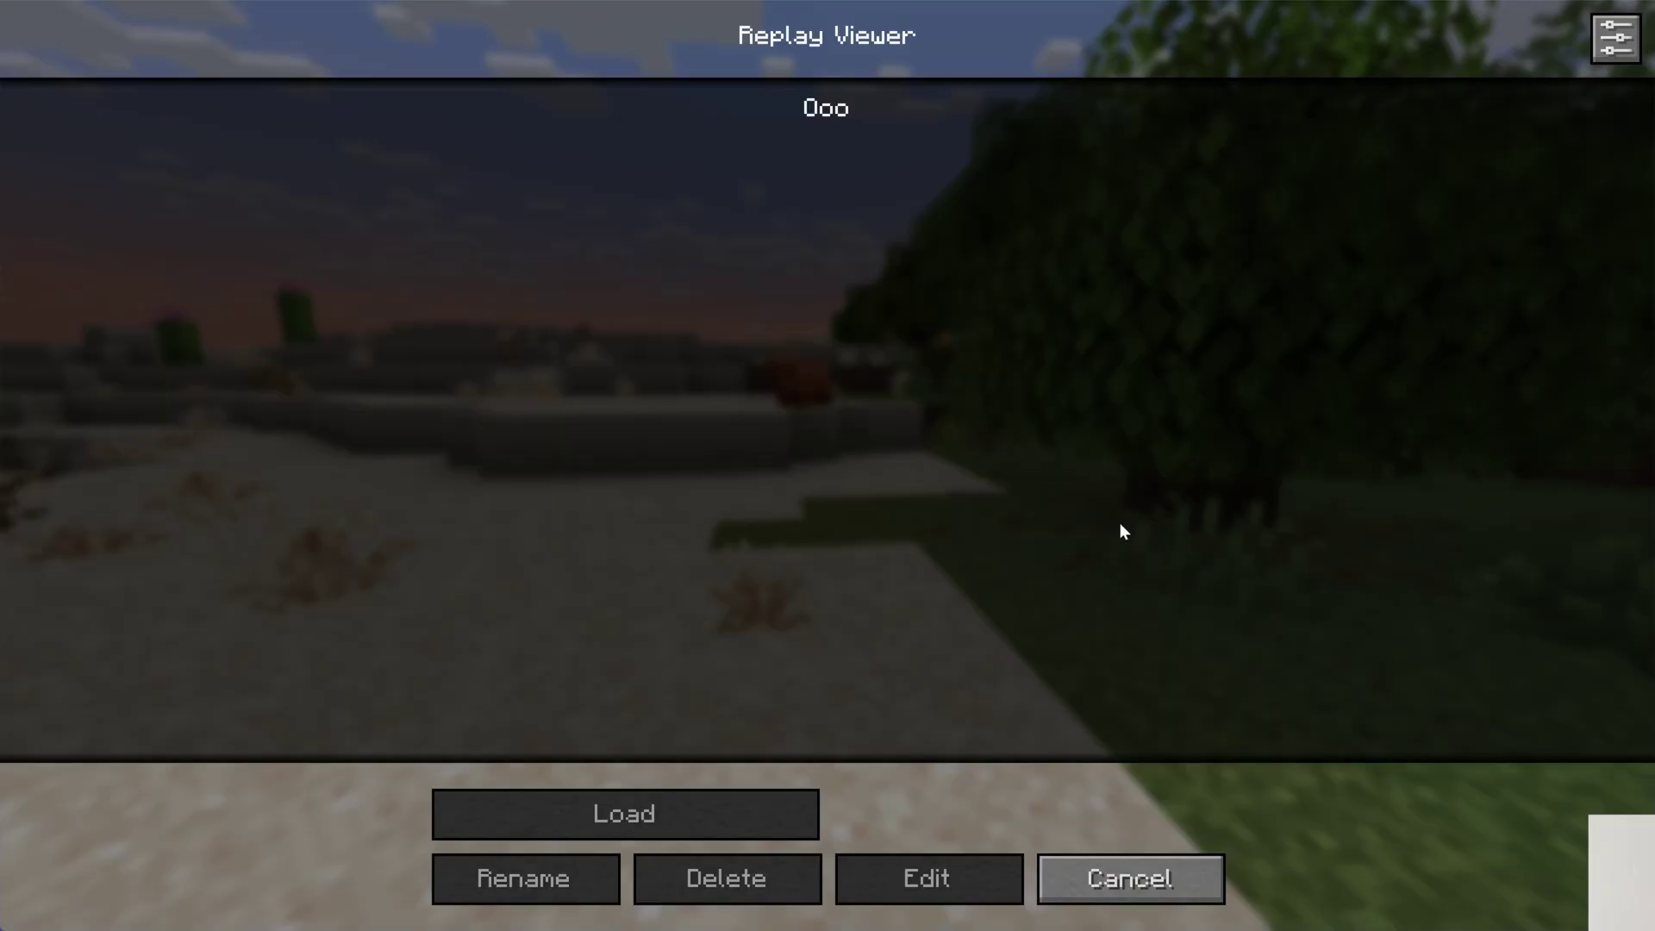
{"action": "double_click", "coordinate": [695, 152]}
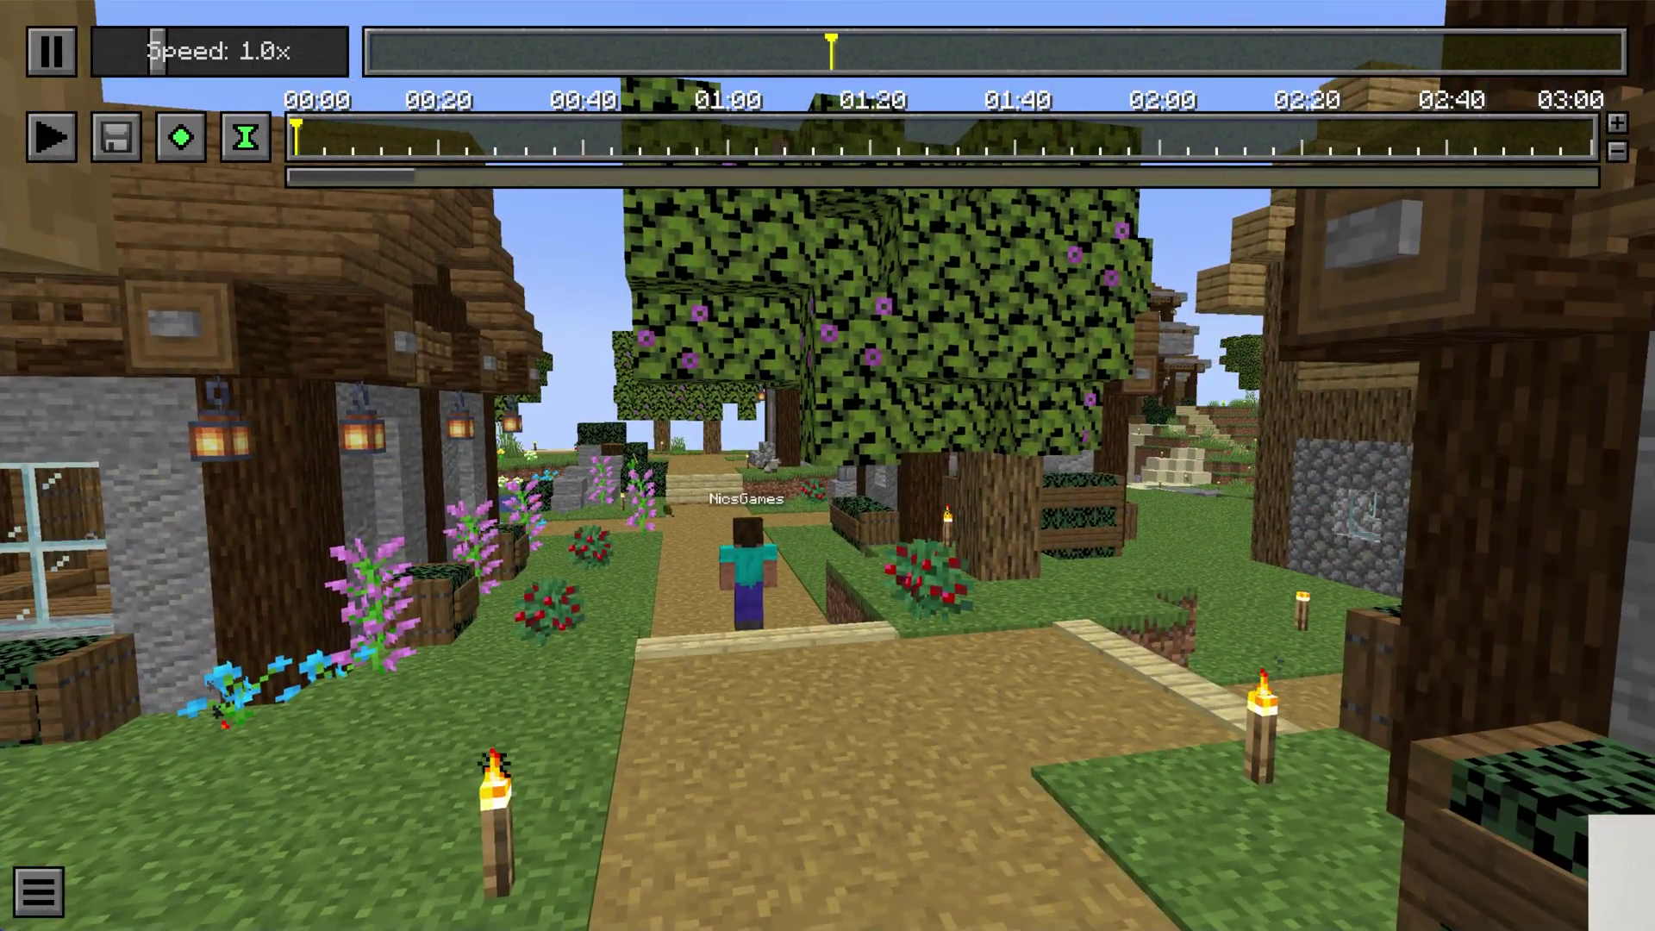
{"action": "key", "text": "Escape"}
{"action": "left_click", "coordinate": [909, 524]}
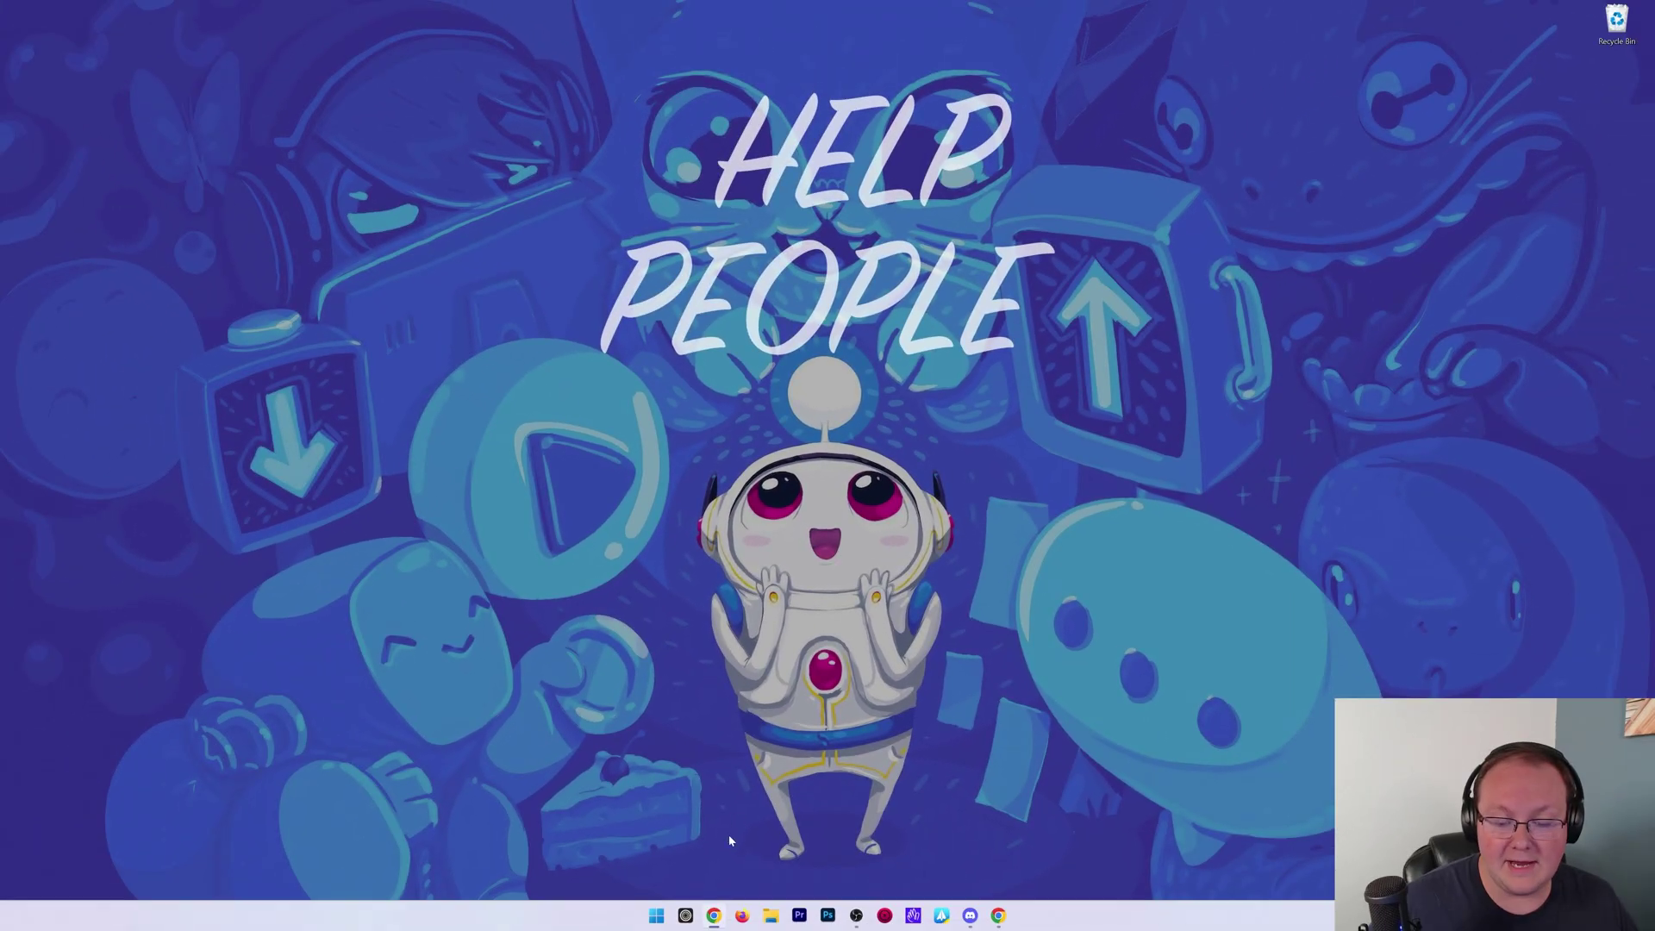
Switch to the browser and download ffmpeg-7.1.1-essentials_build.zip from the Replay Mod documentation into Downloads, then minimize the browser
{"action": "left_click", "coordinate": [998, 914]}
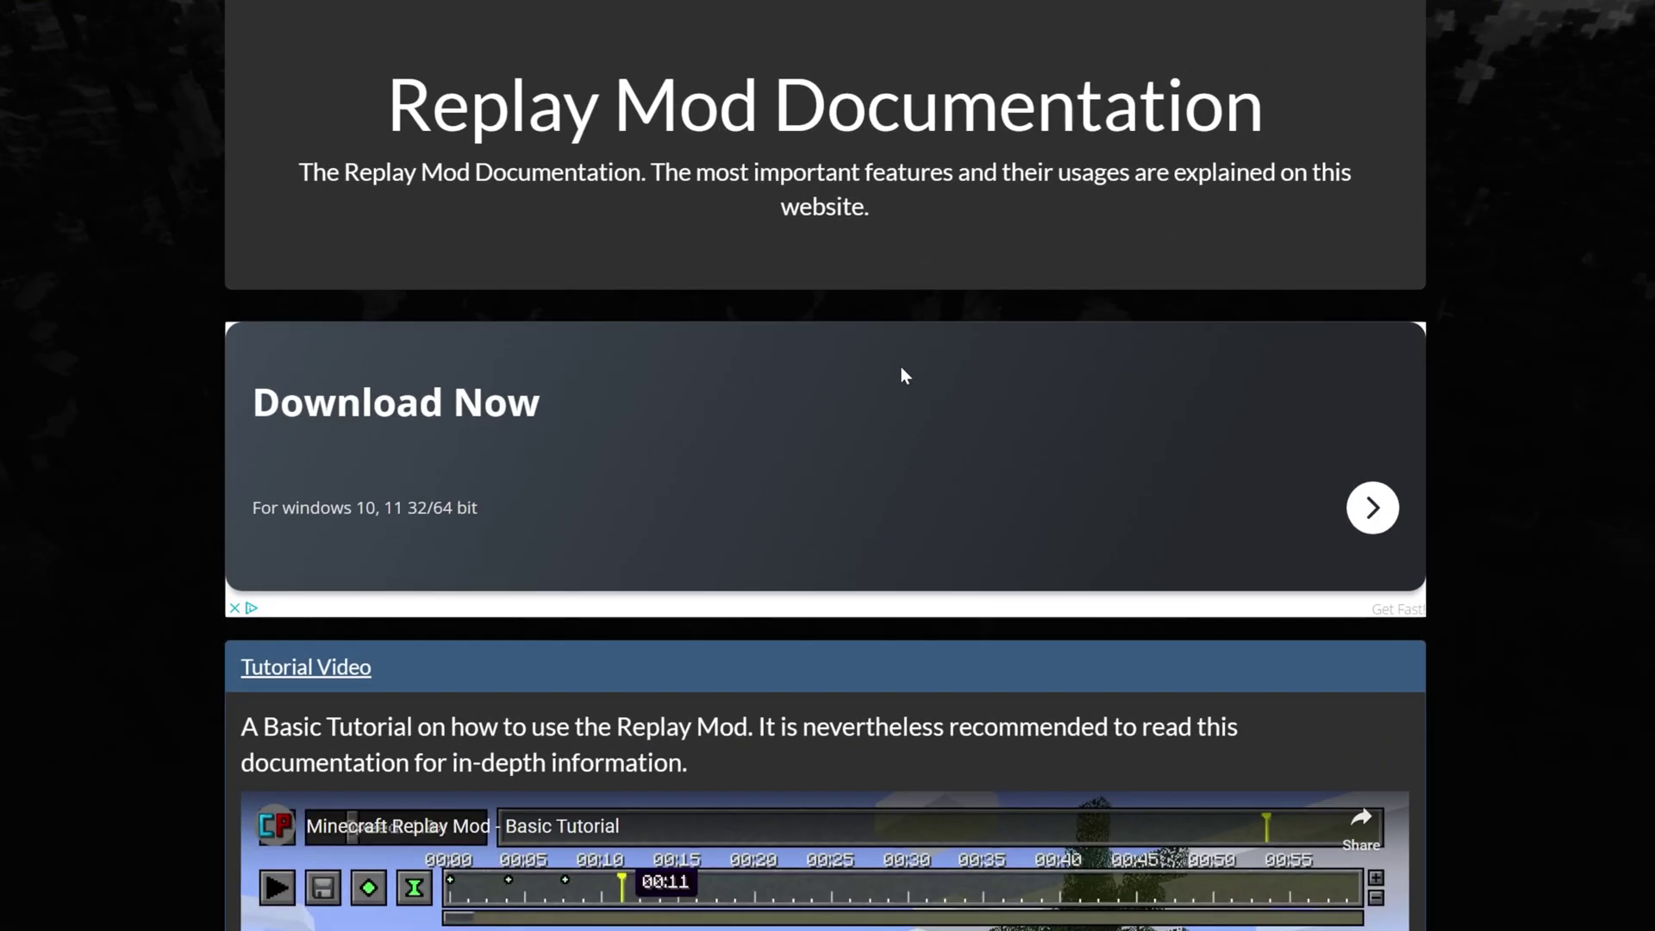
{"action": "scroll", "coordinate": [1002, 250], "scroll_direction": "down", "scroll_amount": 4}
{"action": "scroll", "coordinate": [820, 459], "scroll_direction": "down", "scroll_amount": 8}
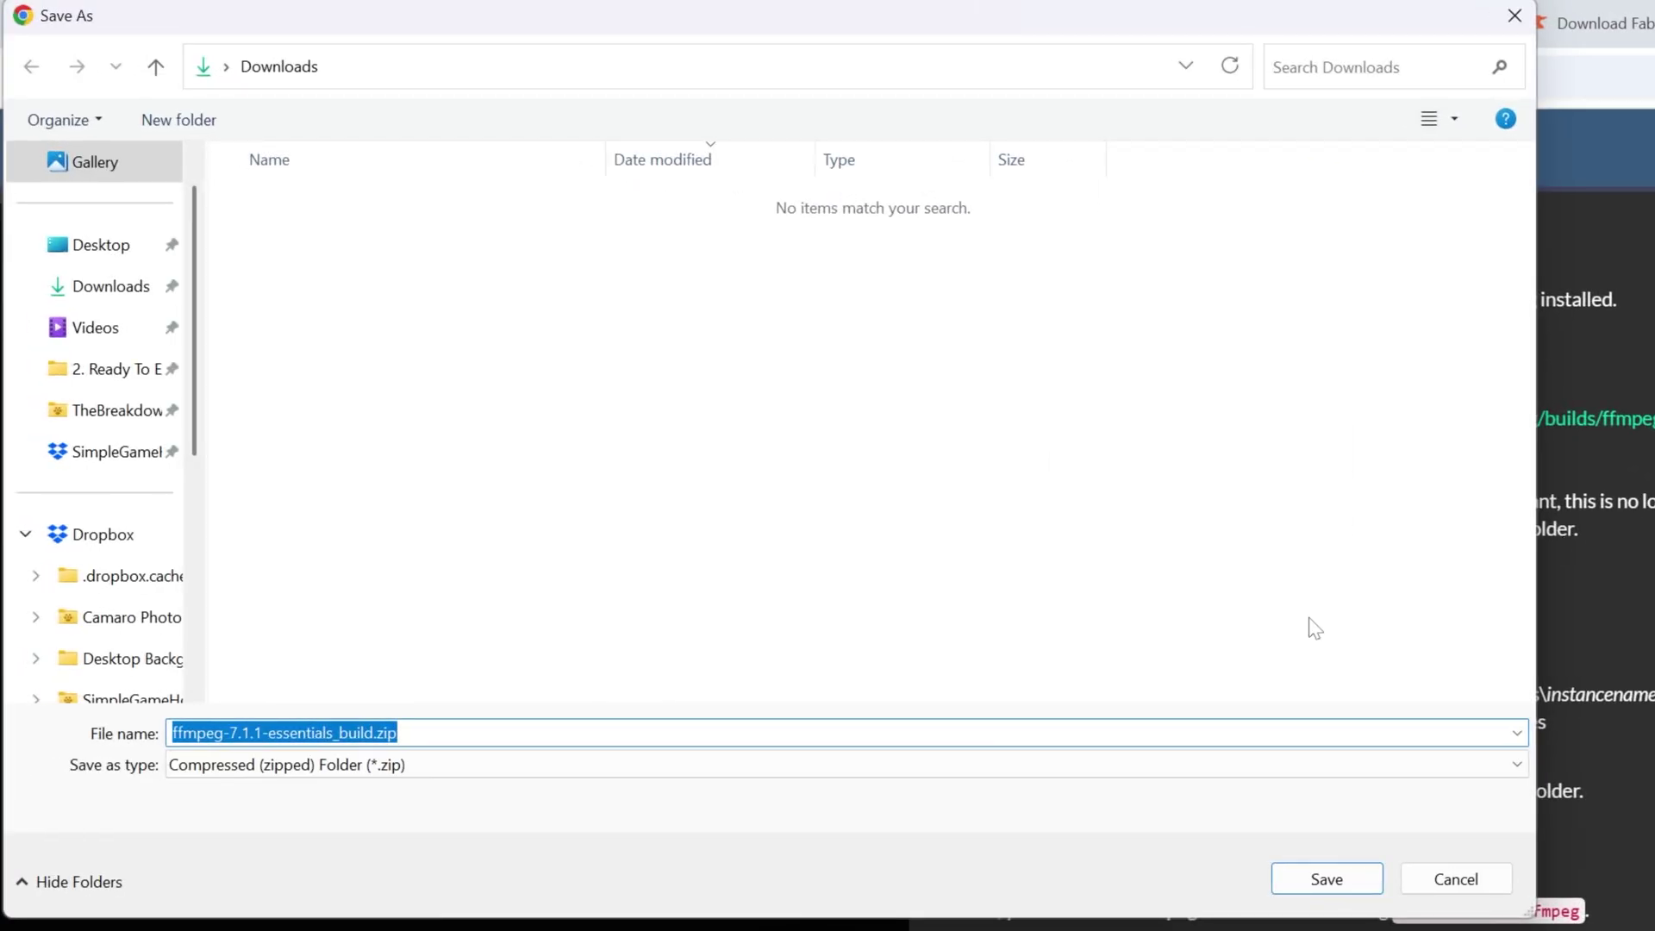
{"action": "left_click", "coordinate": [1327, 879]}
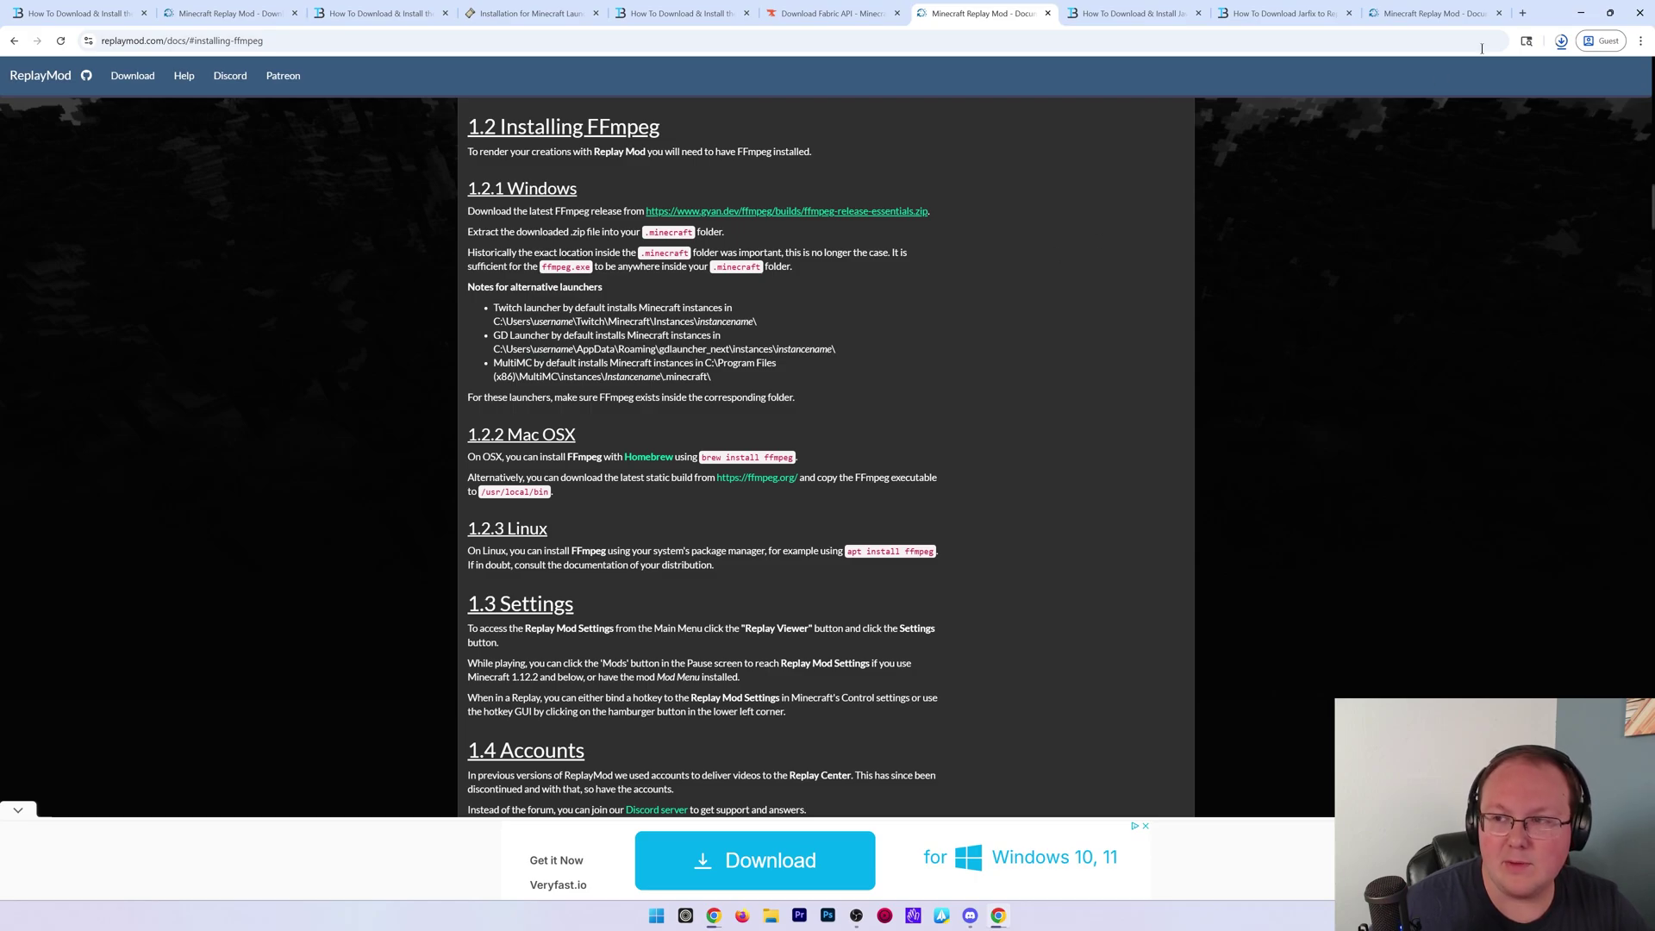
{"action": "left_click", "coordinate": [1578, 13]}
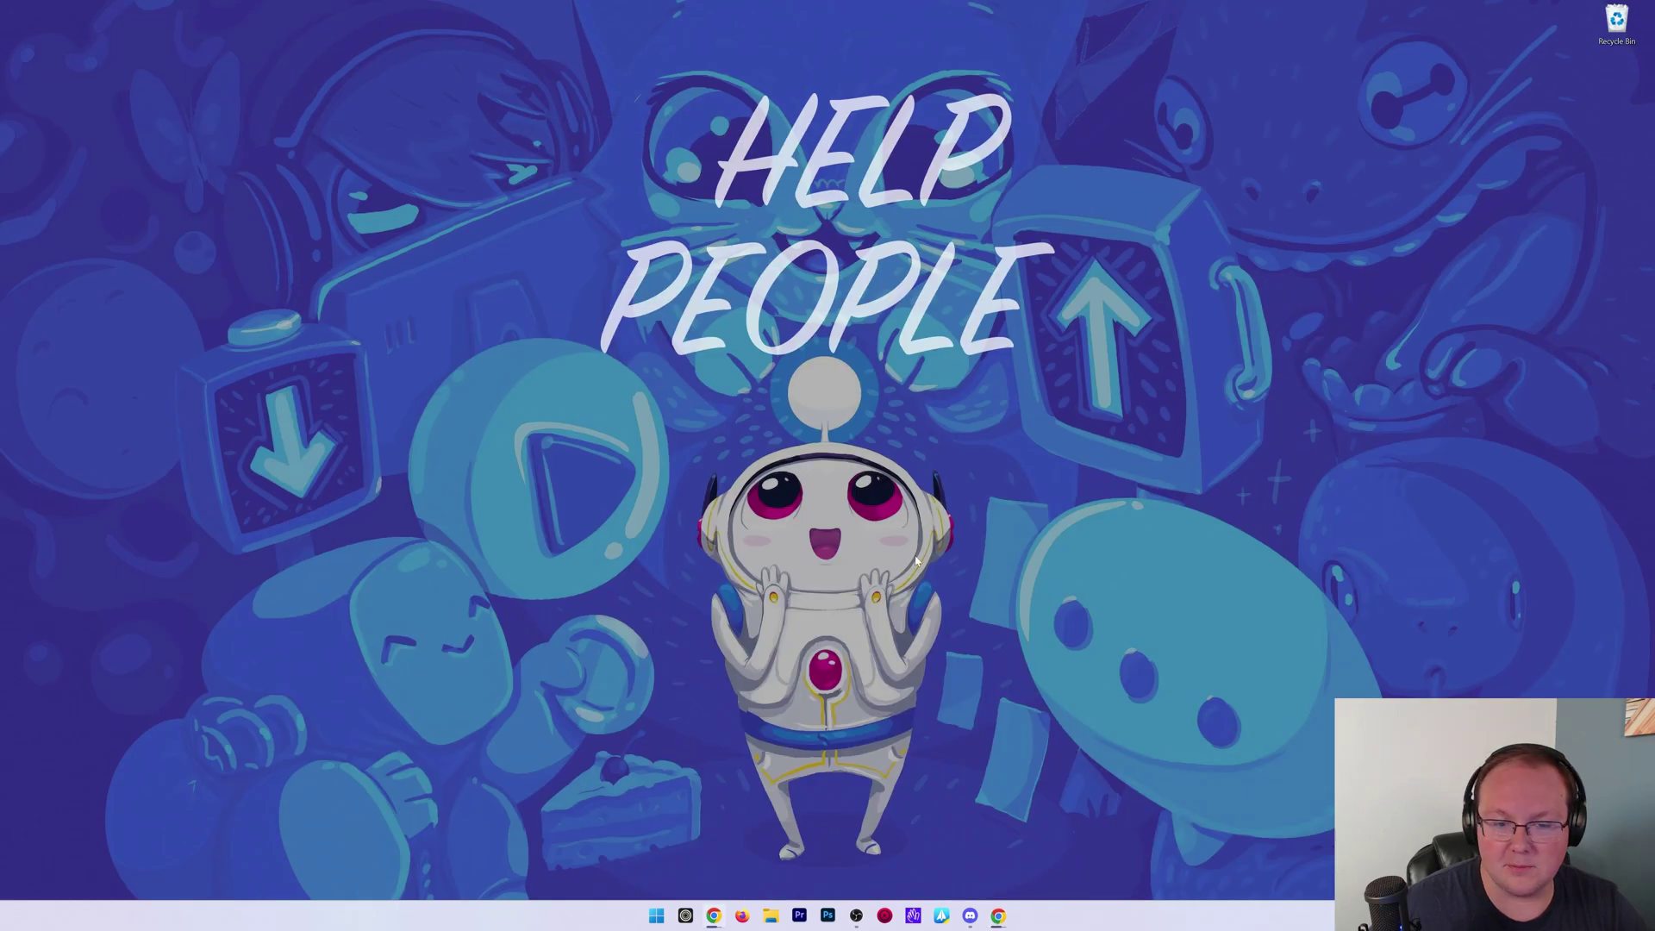
Move ffmpeg-7.1.1-essentials_build.zip from the Downloads folder to the desktop and close the folder window
{"action": "left_click", "coordinate": [770, 915]}
{"action": "left_click", "coordinate": [181, 400]}
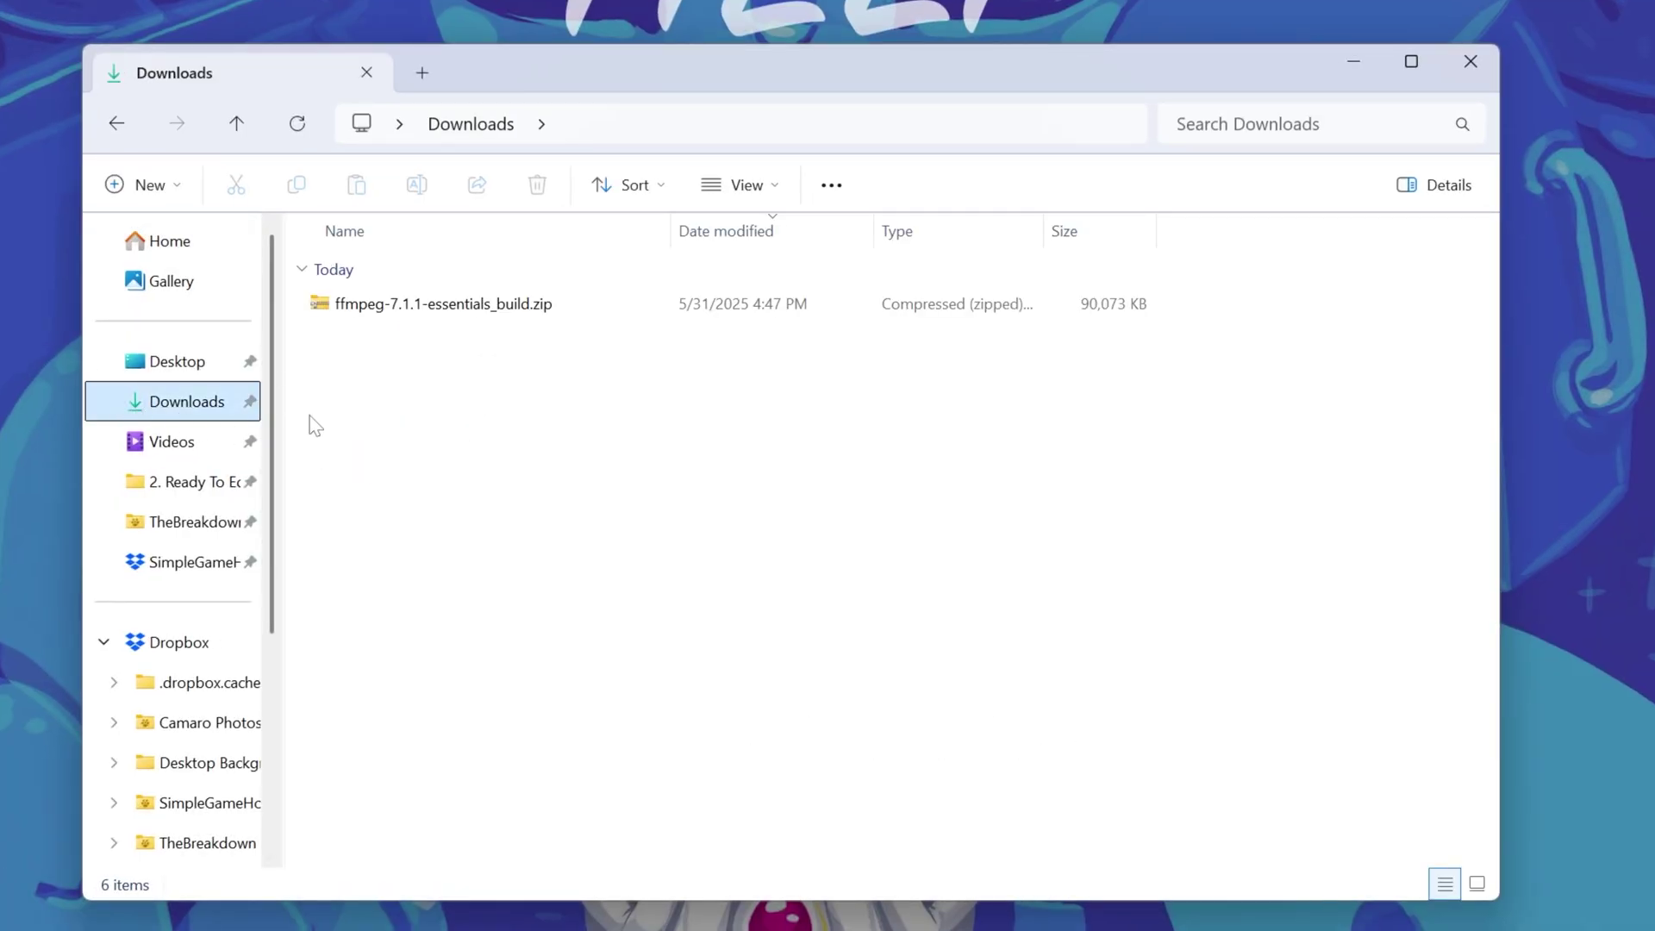
{"action": "left_click_drag", "start_coordinate": [414, 303], "coordinate": [442, 231]}
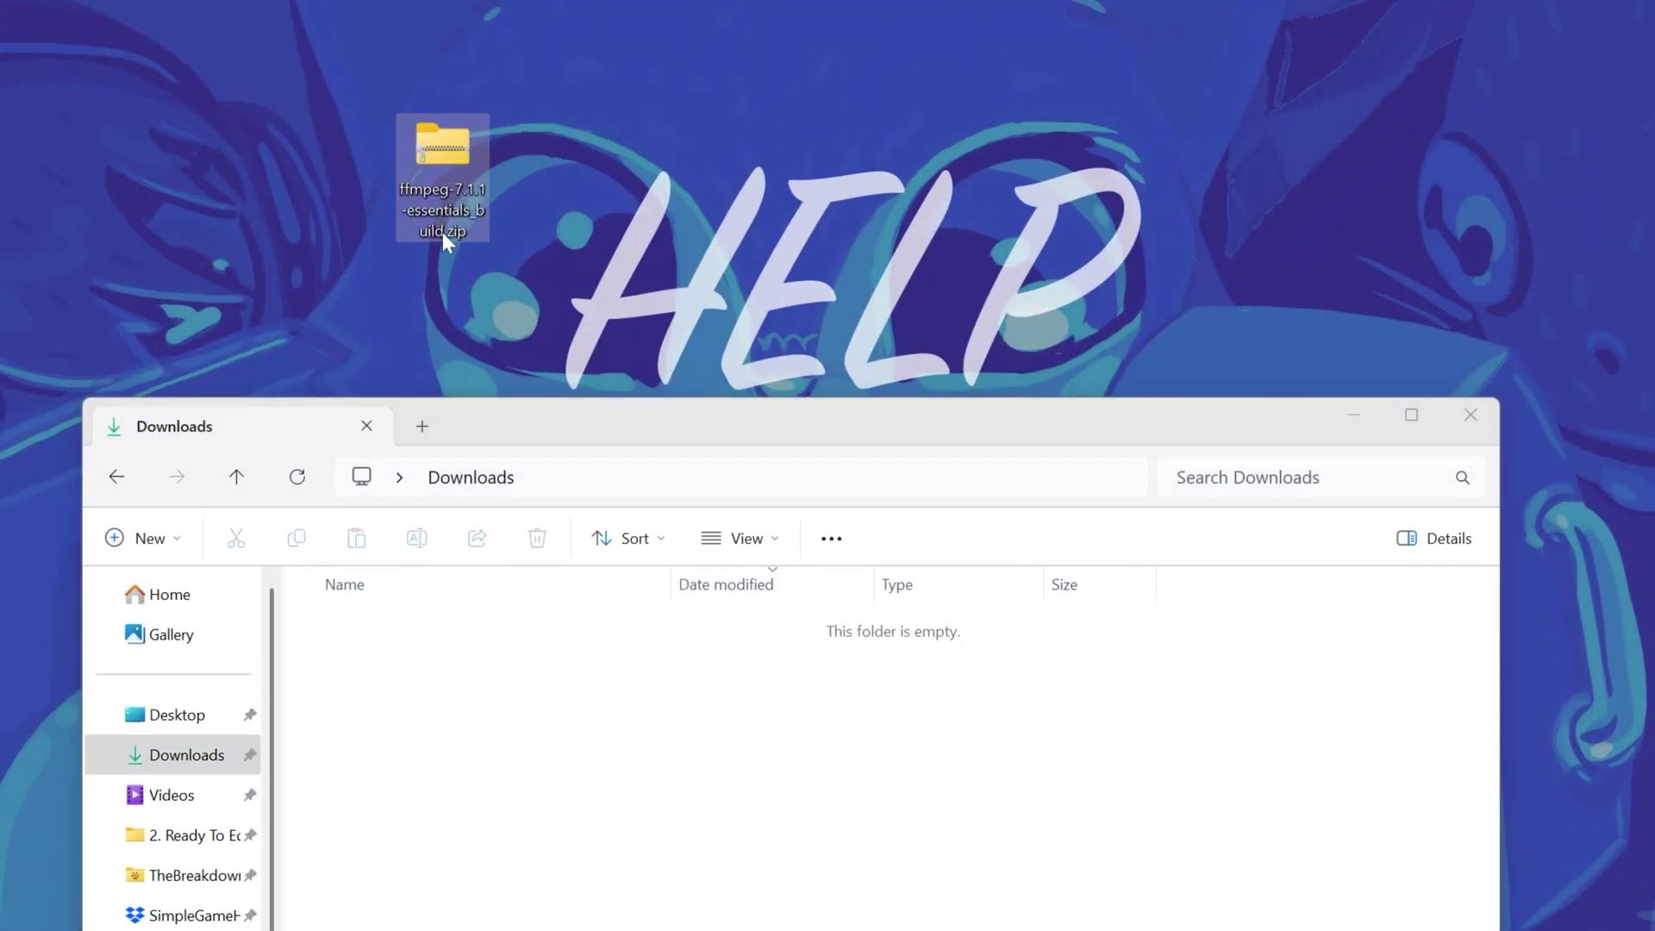
{"action": "left_click", "coordinate": [1470, 415]}
Switch to the Minecraft Launcher and open the .minecraft folder of the fabric-loader-1.21.5 installation
{"action": "key", "text": "super"}
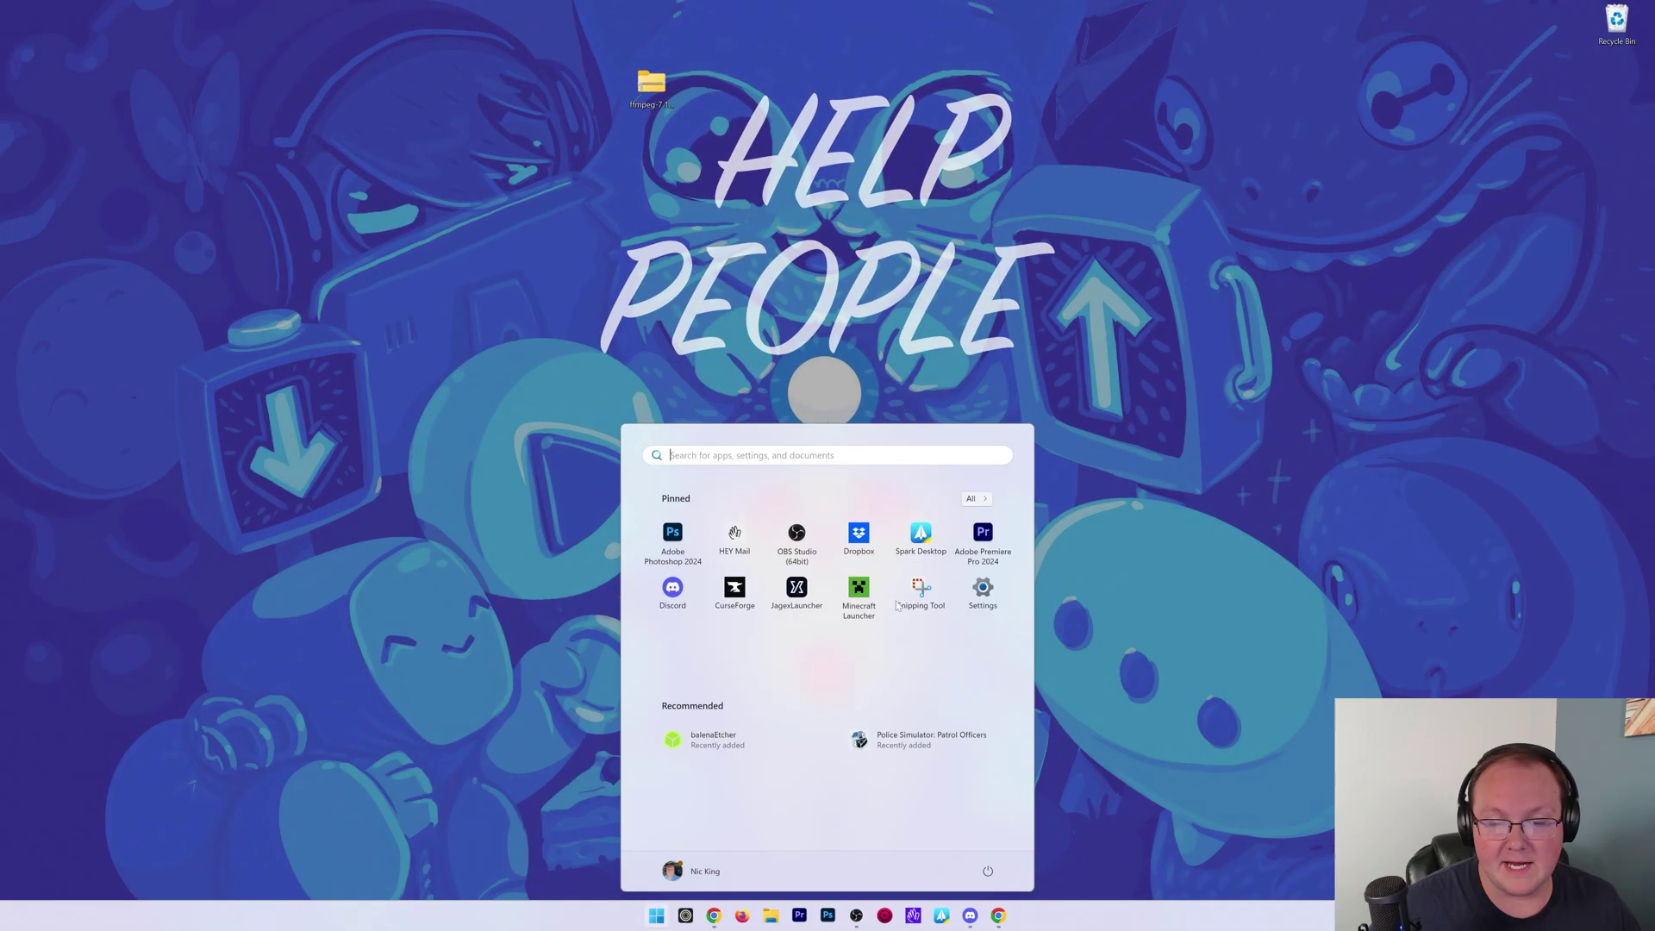
{"action": "left_click", "coordinate": [859, 593]}
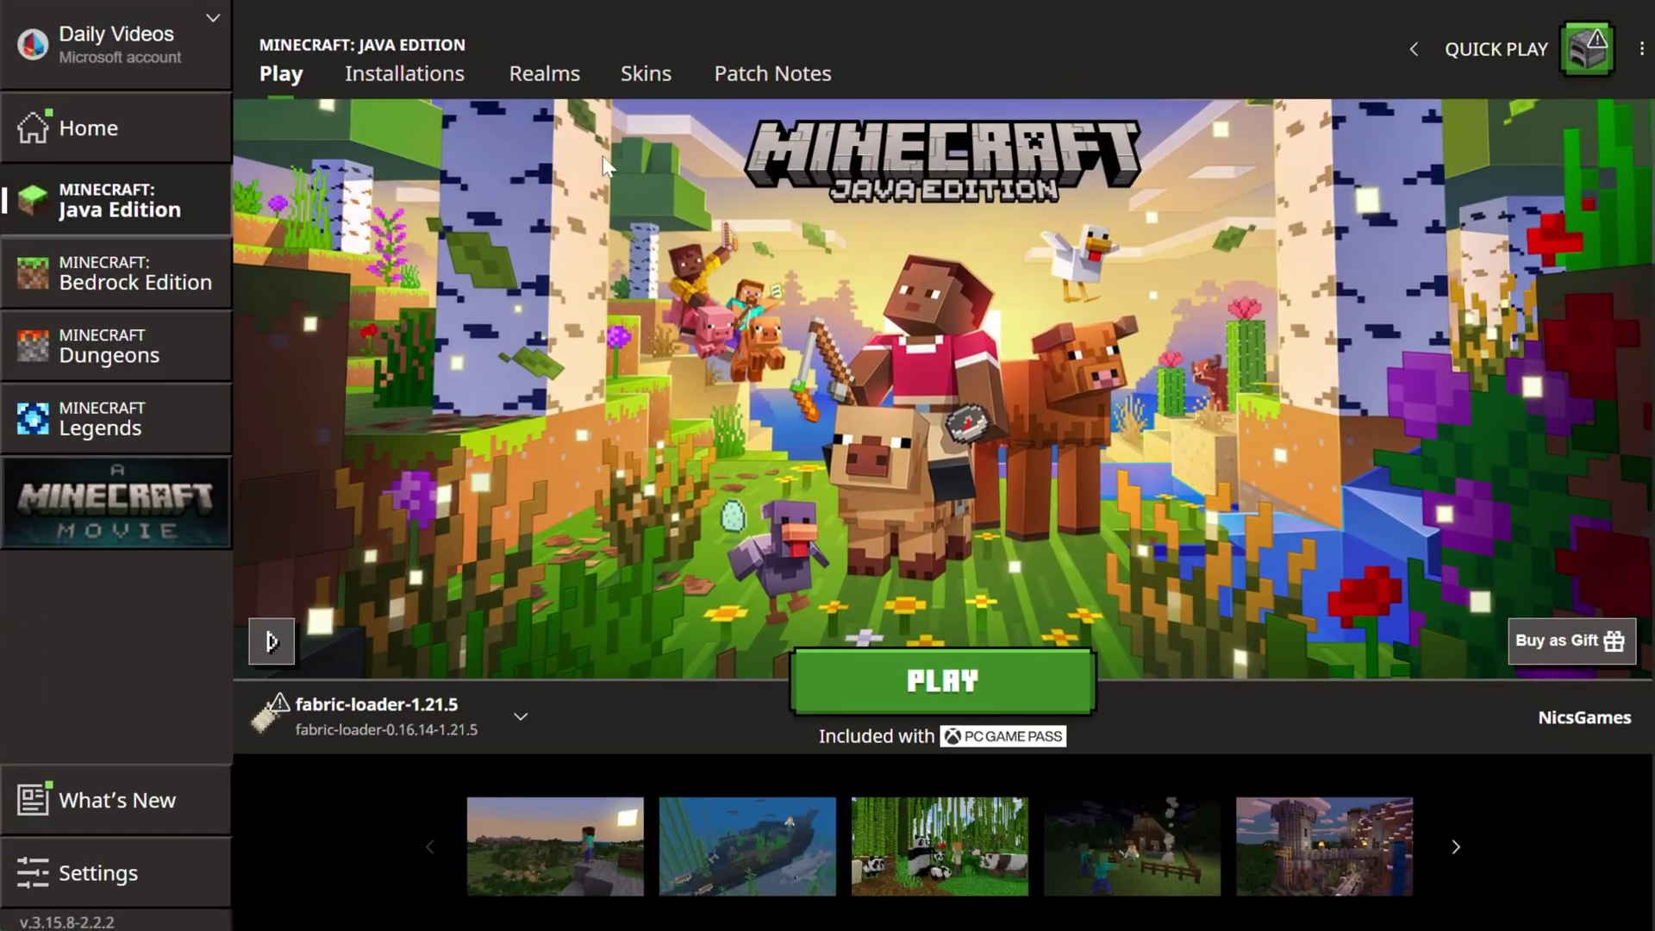
{"action": "left_click", "coordinate": [589, 269]}
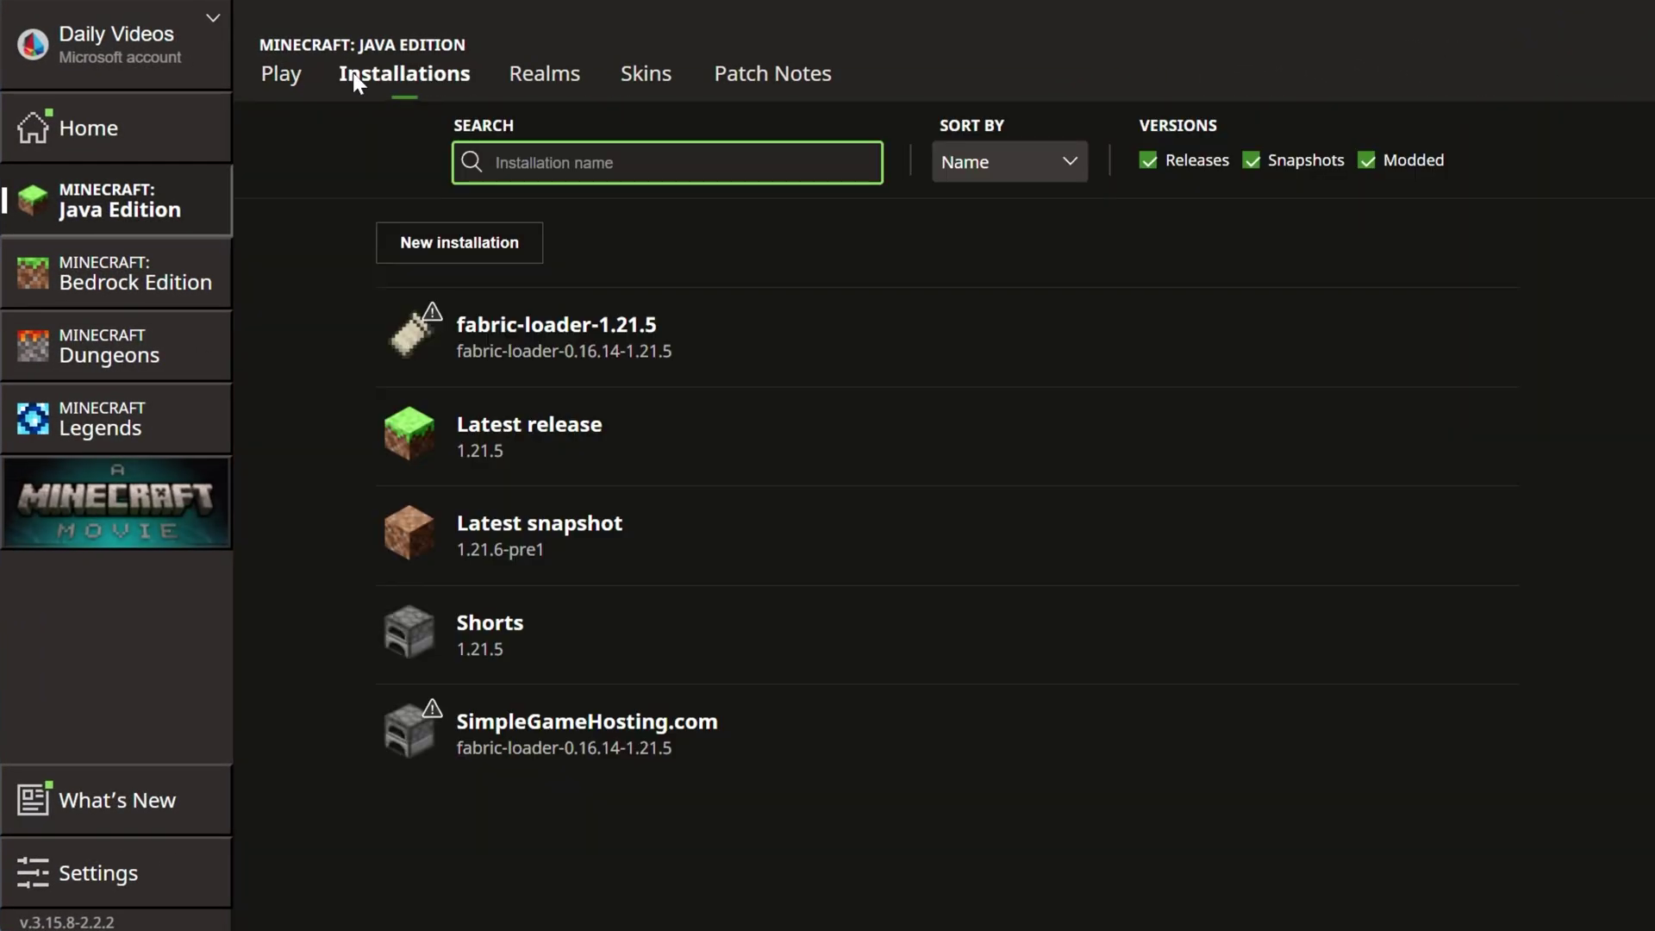
{"action": "mouse_move", "coordinate": [787, 354]}
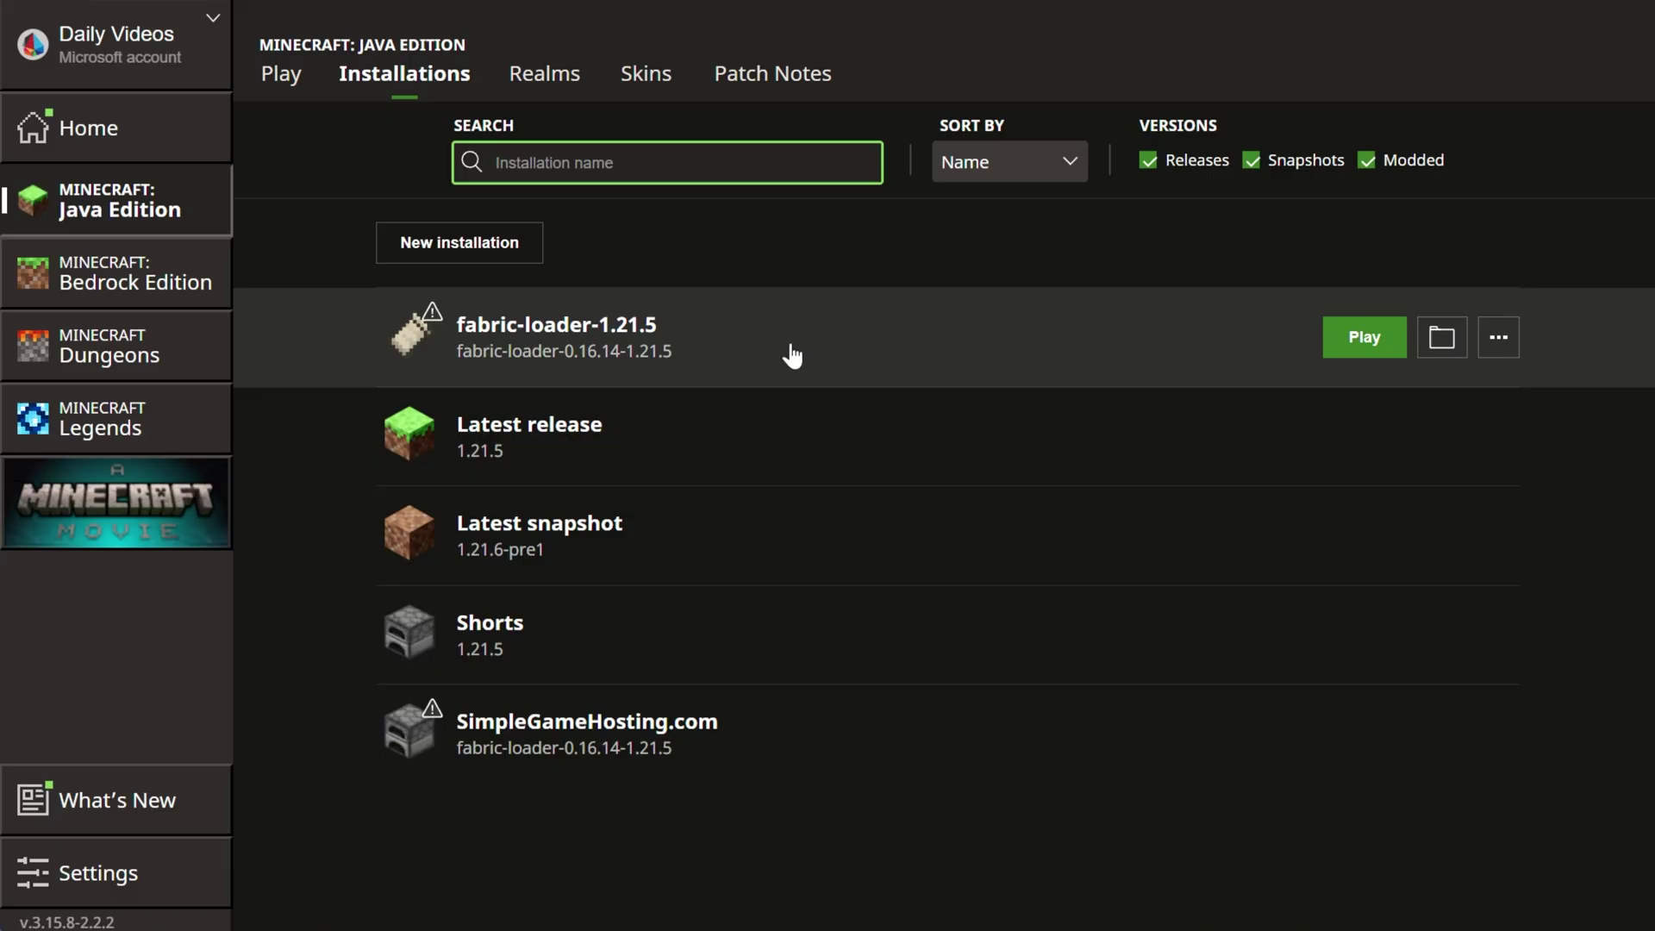
{"action": "left_click", "coordinate": [1442, 338]}
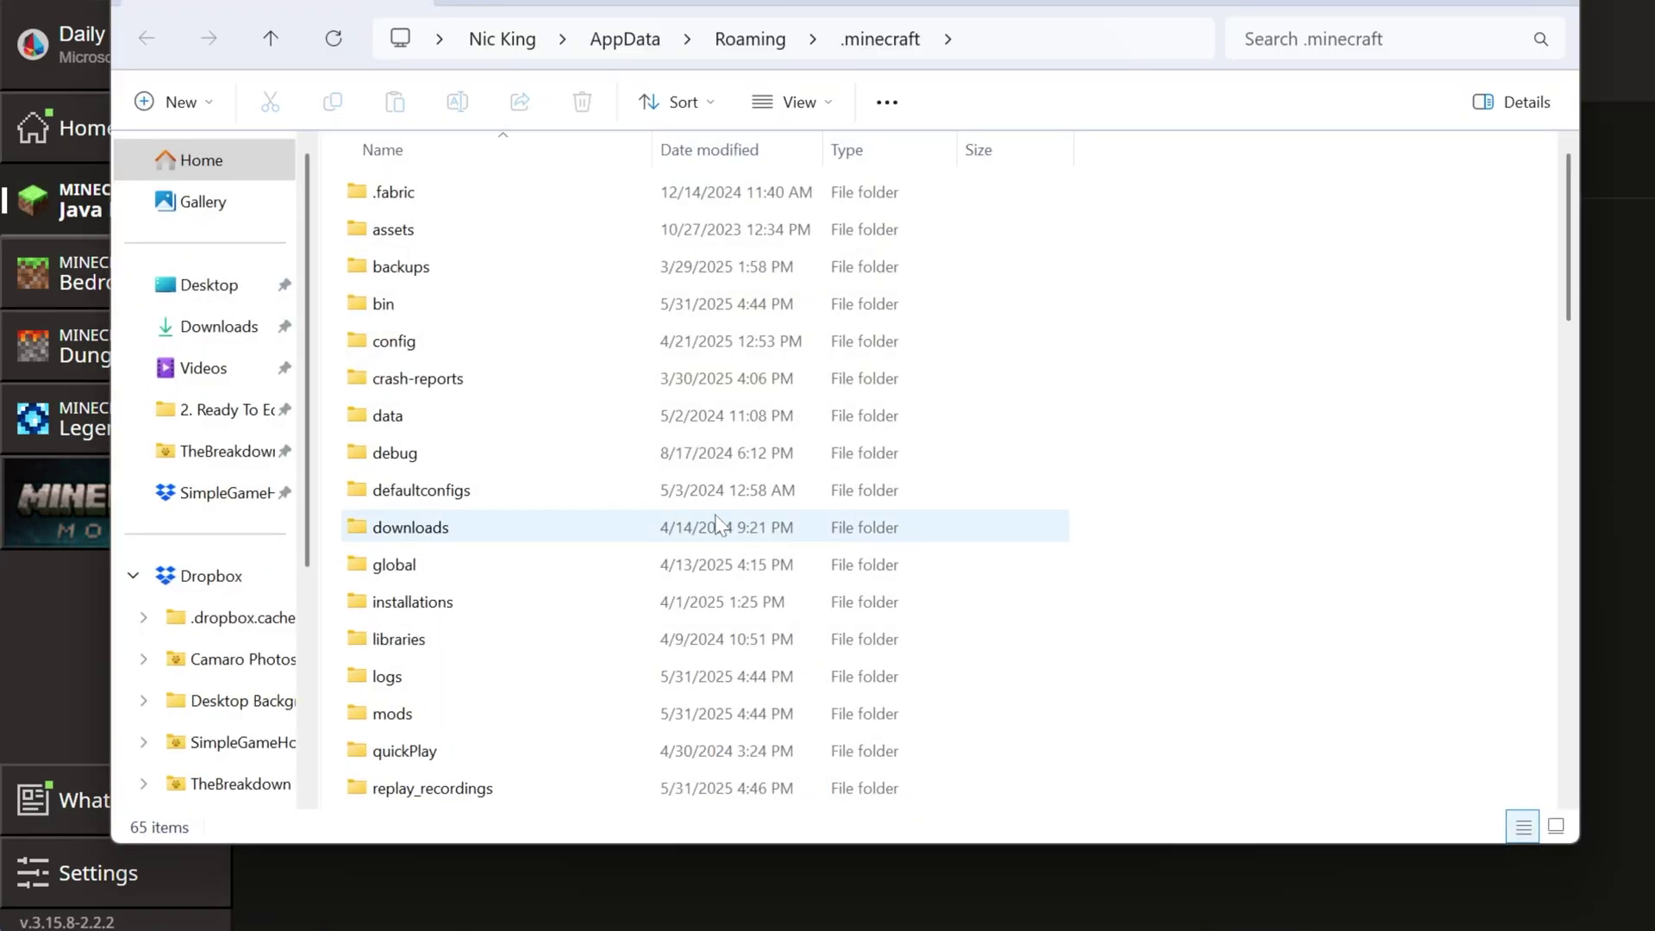
Move ffmpeg-7.1.1-essentials_build.zip from the desktop into the .minecraft folder
{"action": "scroll", "coordinate": [715, 522], "scroll_direction": "down", "scroll_amount": 7}
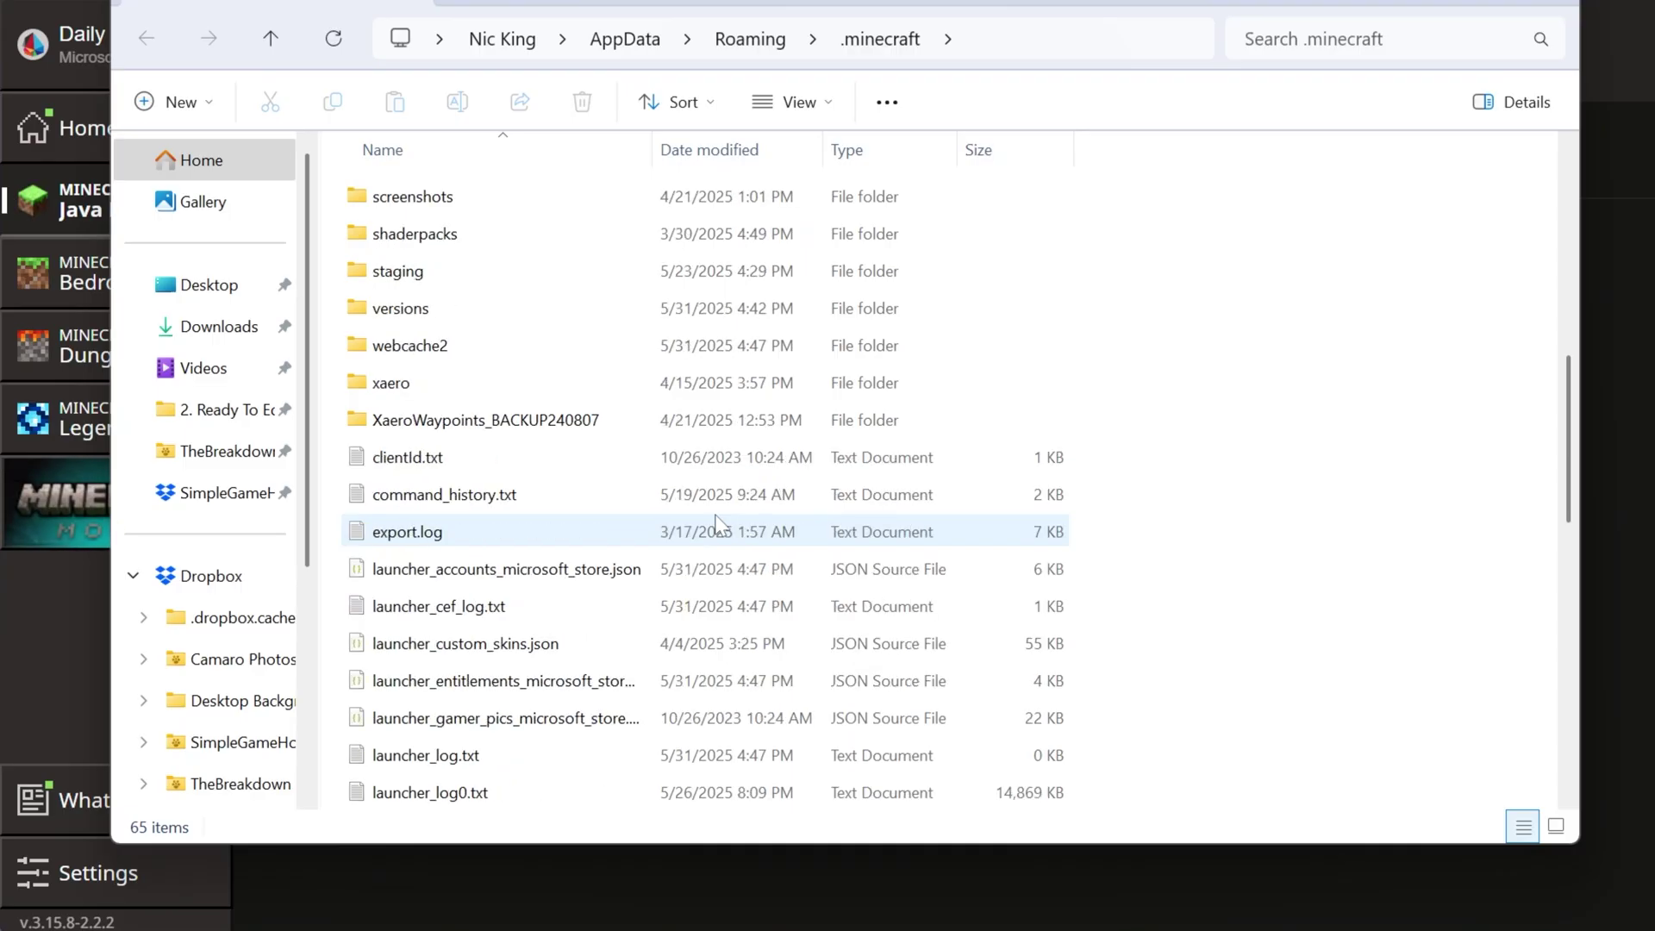
{"action": "scroll", "coordinate": [715, 521], "scroll_direction": "down", "scroll_amount": 3}
{"action": "left_click_drag", "start_coordinate": [479, 142], "coordinate": [501, 215]}
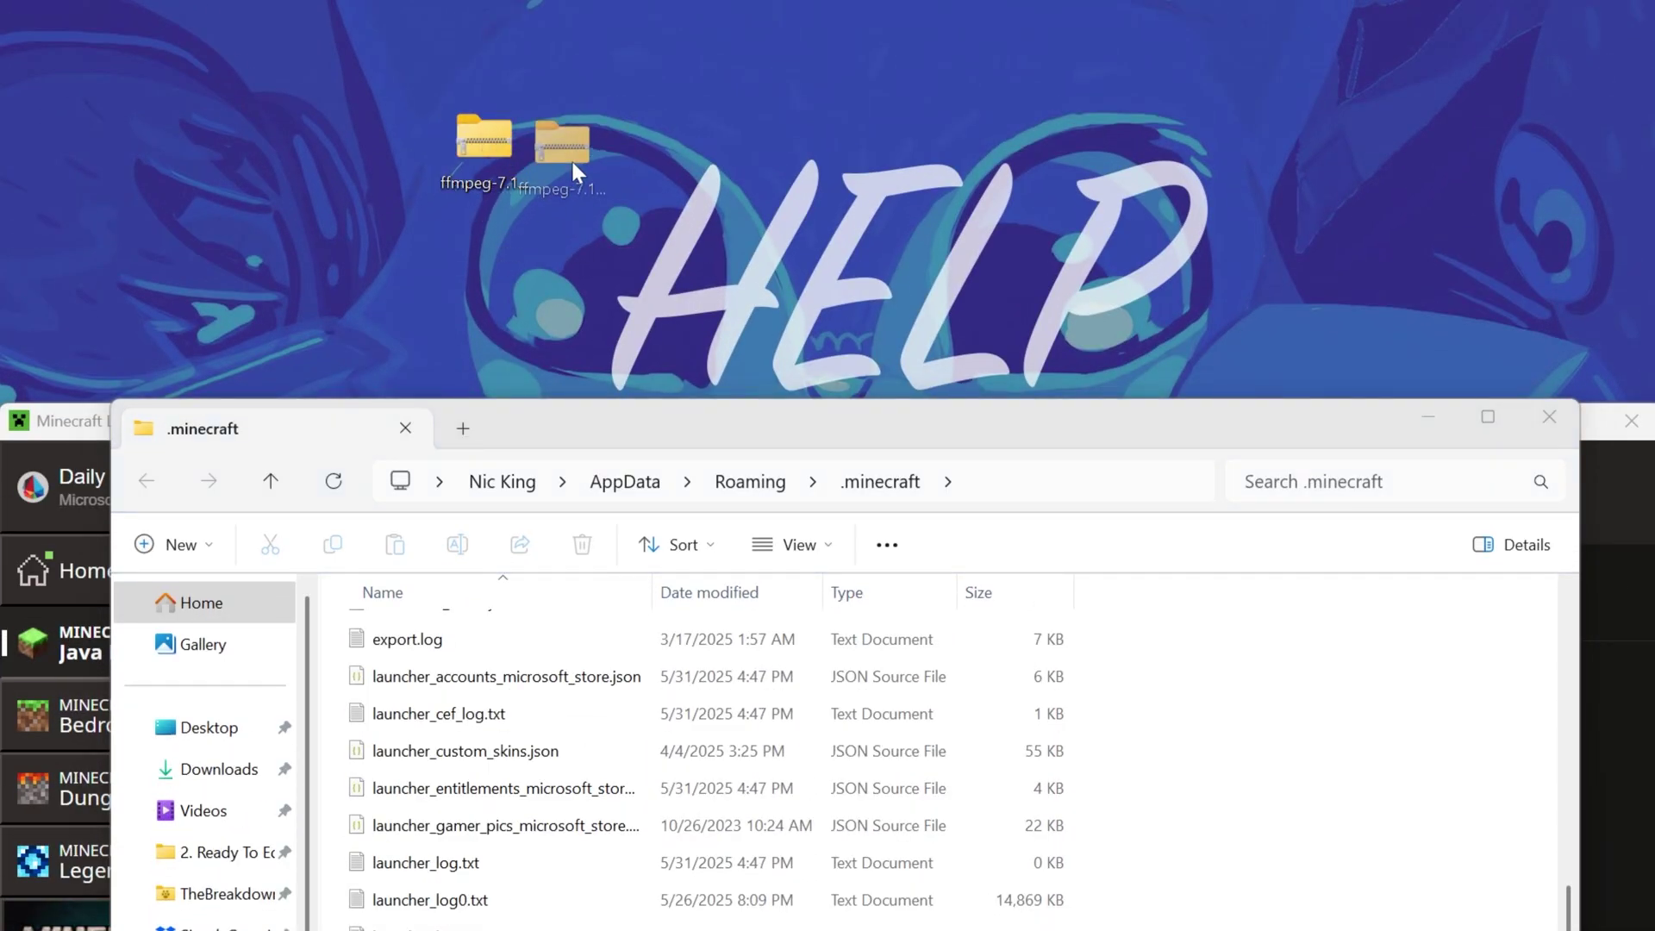
{"action": "left_click_drag", "start_coordinate": [571, 158], "coordinate": [1465, 897]}
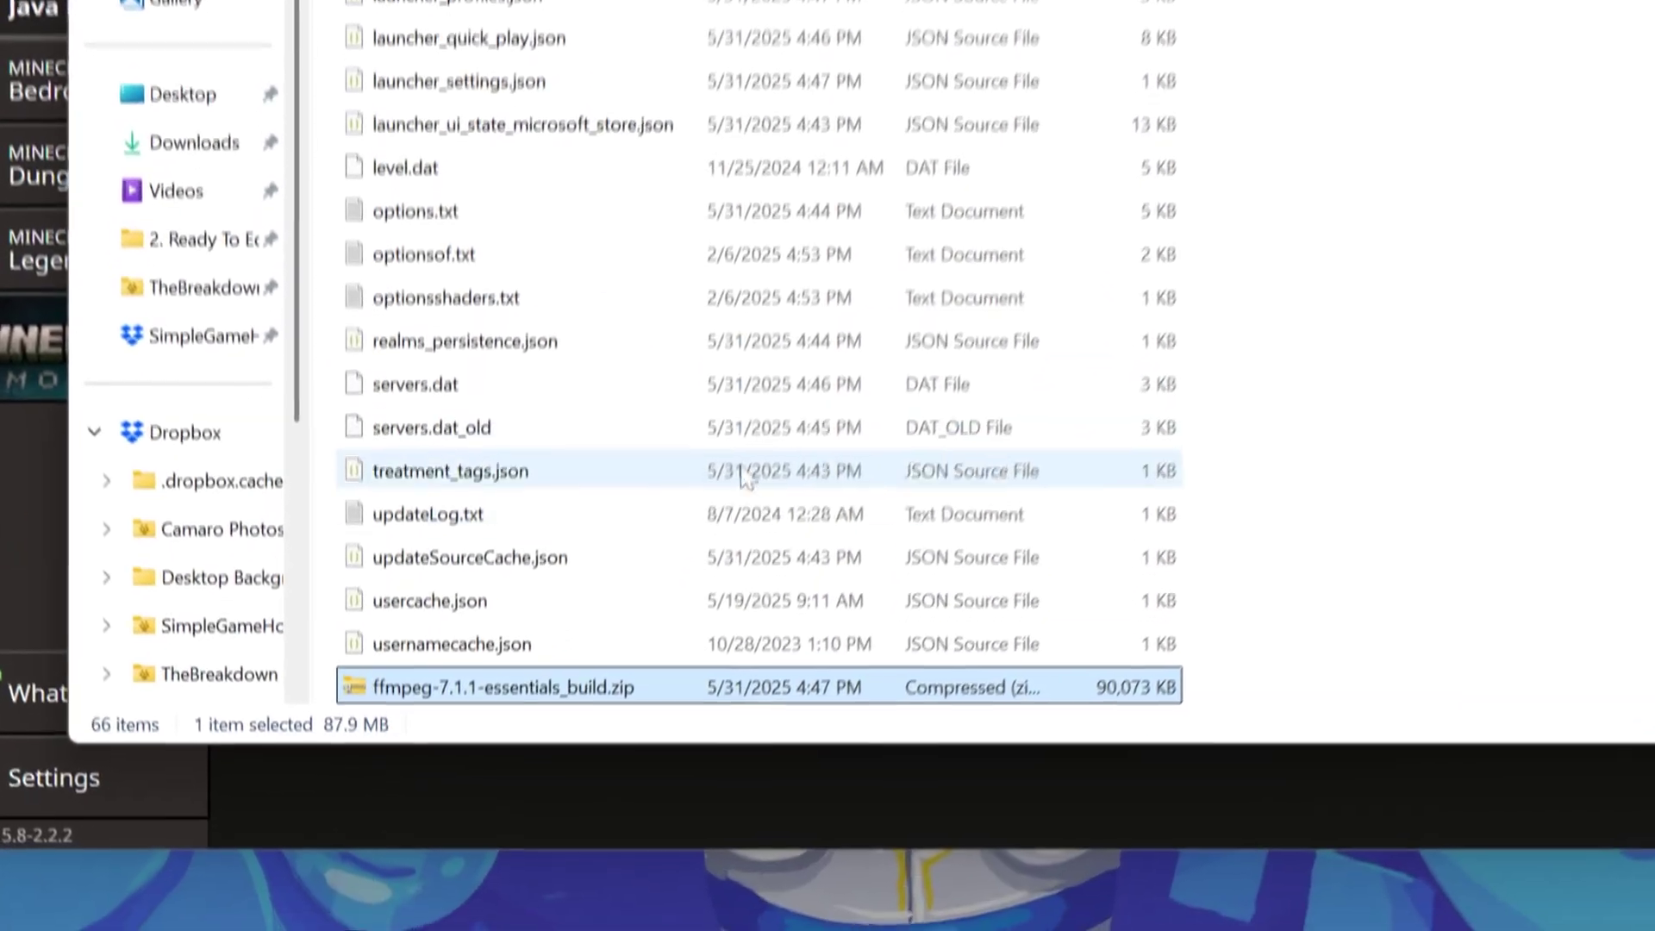
Extract ffmpeg-7.1.1-essentials_build.zip into the .minecraft folder and close the window showing the extracted files
{"action": "right_click", "coordinate": [587, 687]}
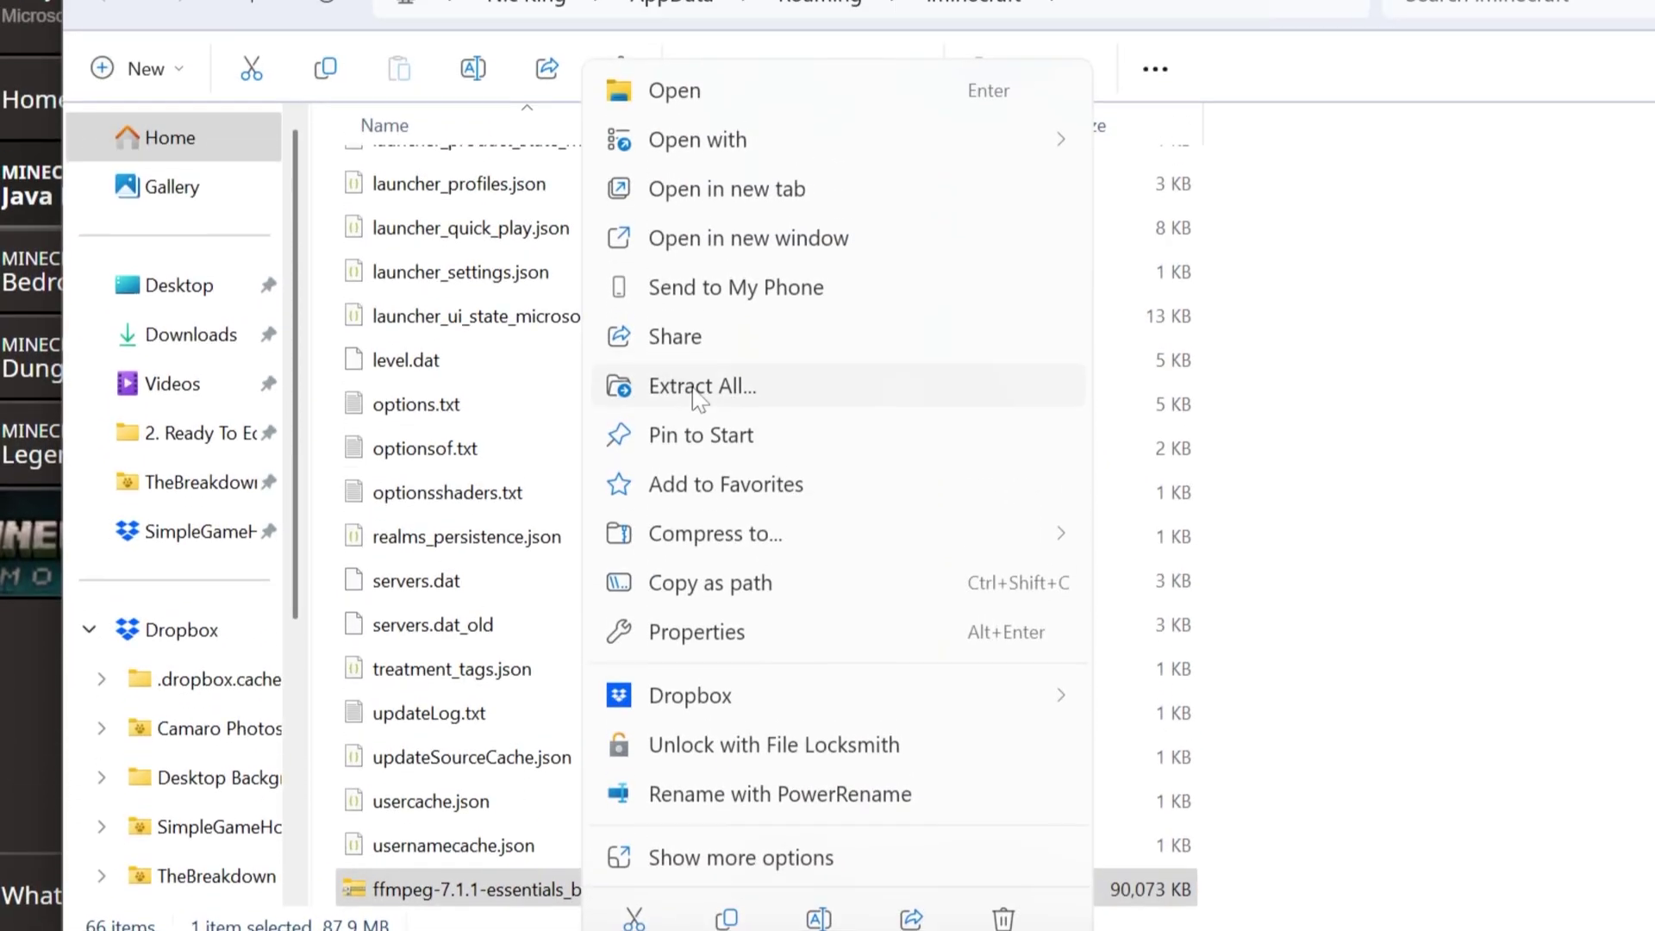
{"action": "left_click", "coordinate": [696, 395]}
{"action": "left_click", "coordinate": [1067, 819]}
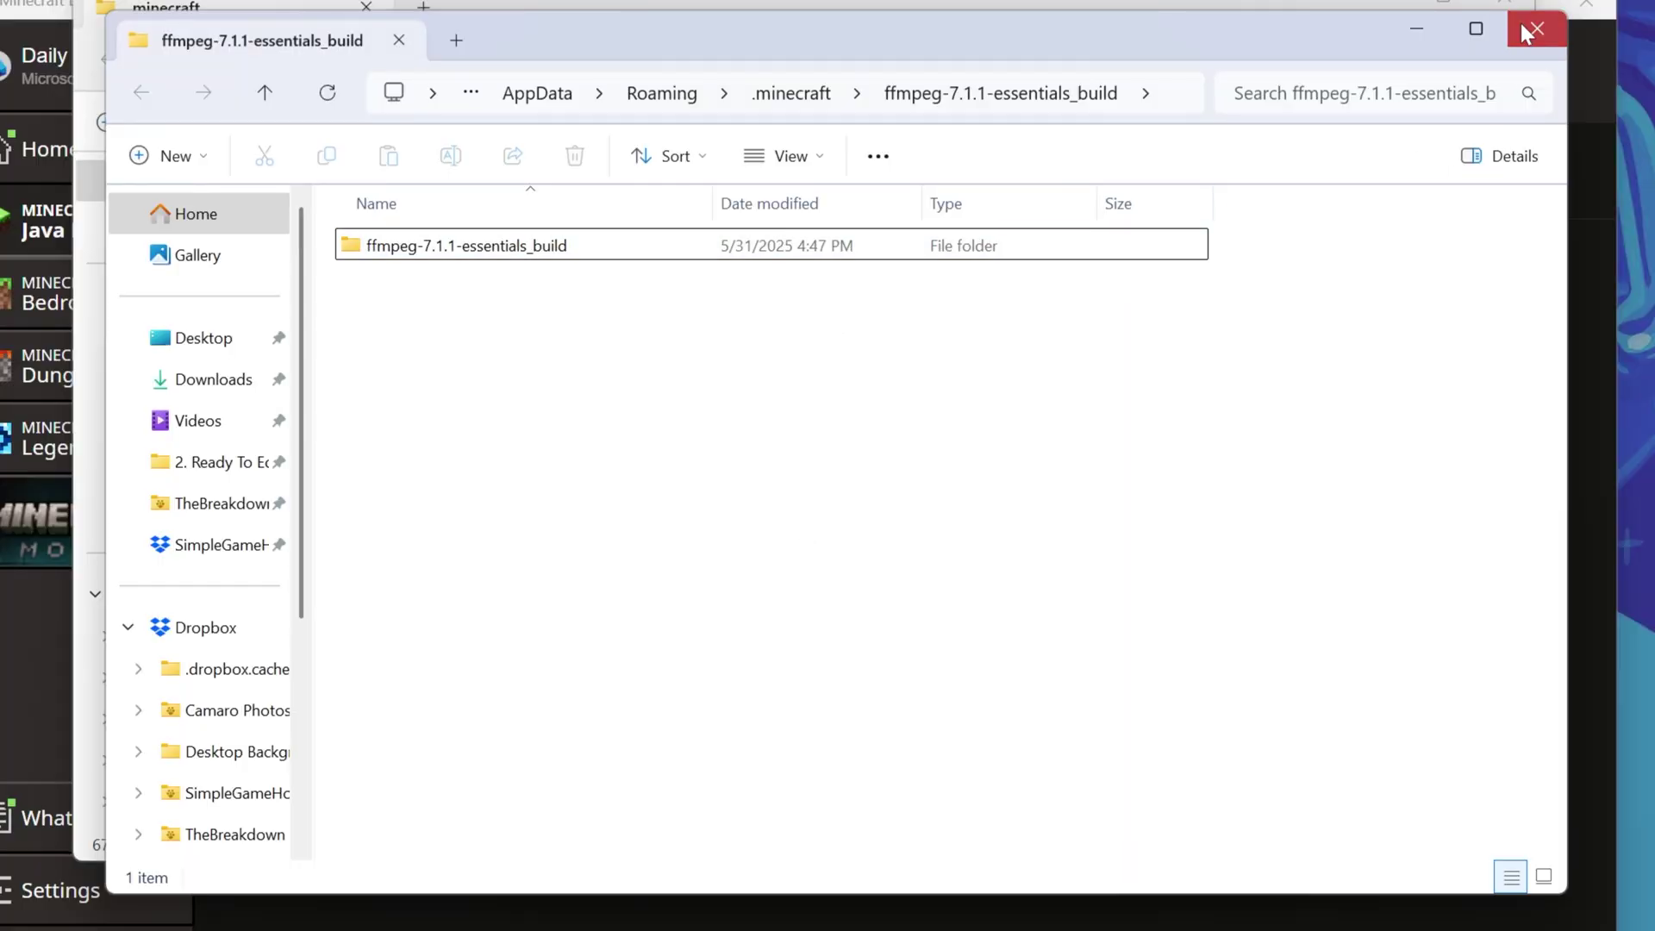
{"action": "left_click", "coordinate": [1526, 32]}
Find the extracted ffmpeg-7.1.1-essentials_build folder in .minecraft, check its contents, and close the folder window
{"action": "scroll", "coordinate": [1030, 517], "scroll_direction": "up", "scroll_amount": 15}
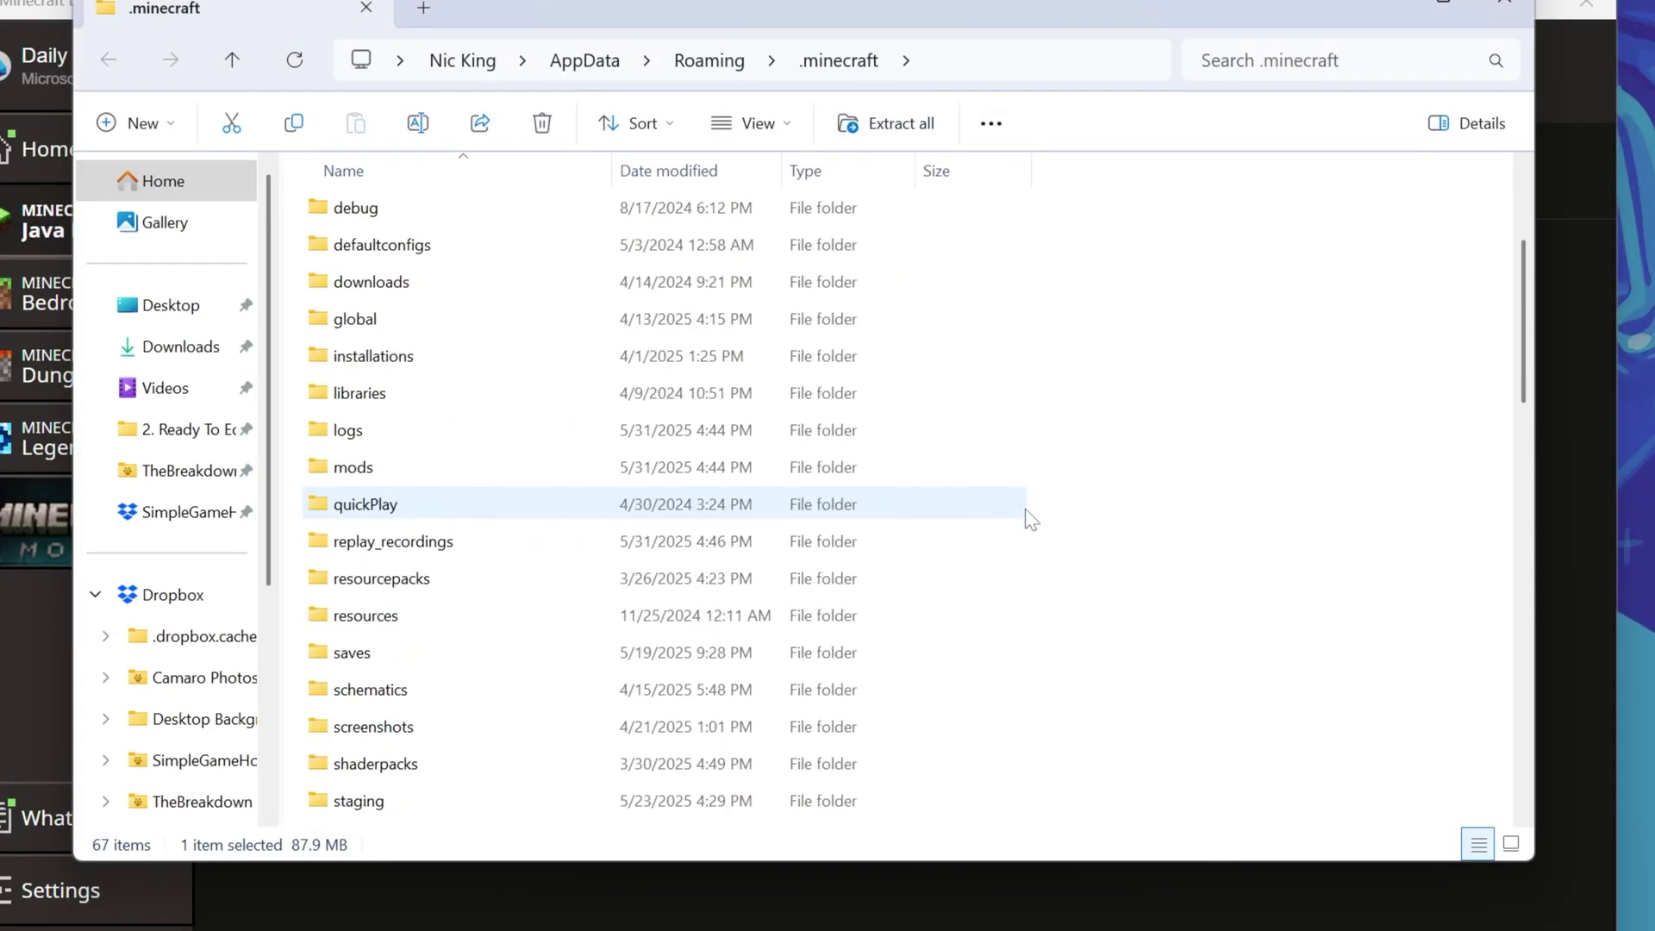
{"action": "scroll", "coordinate": [1030, 518], "scroll_direction": "down", "scroll_amount": 3}
{"action": "scroll", "coordinate": [1027, 517], "scroll_direction": "up", "scroll_amount": 6}
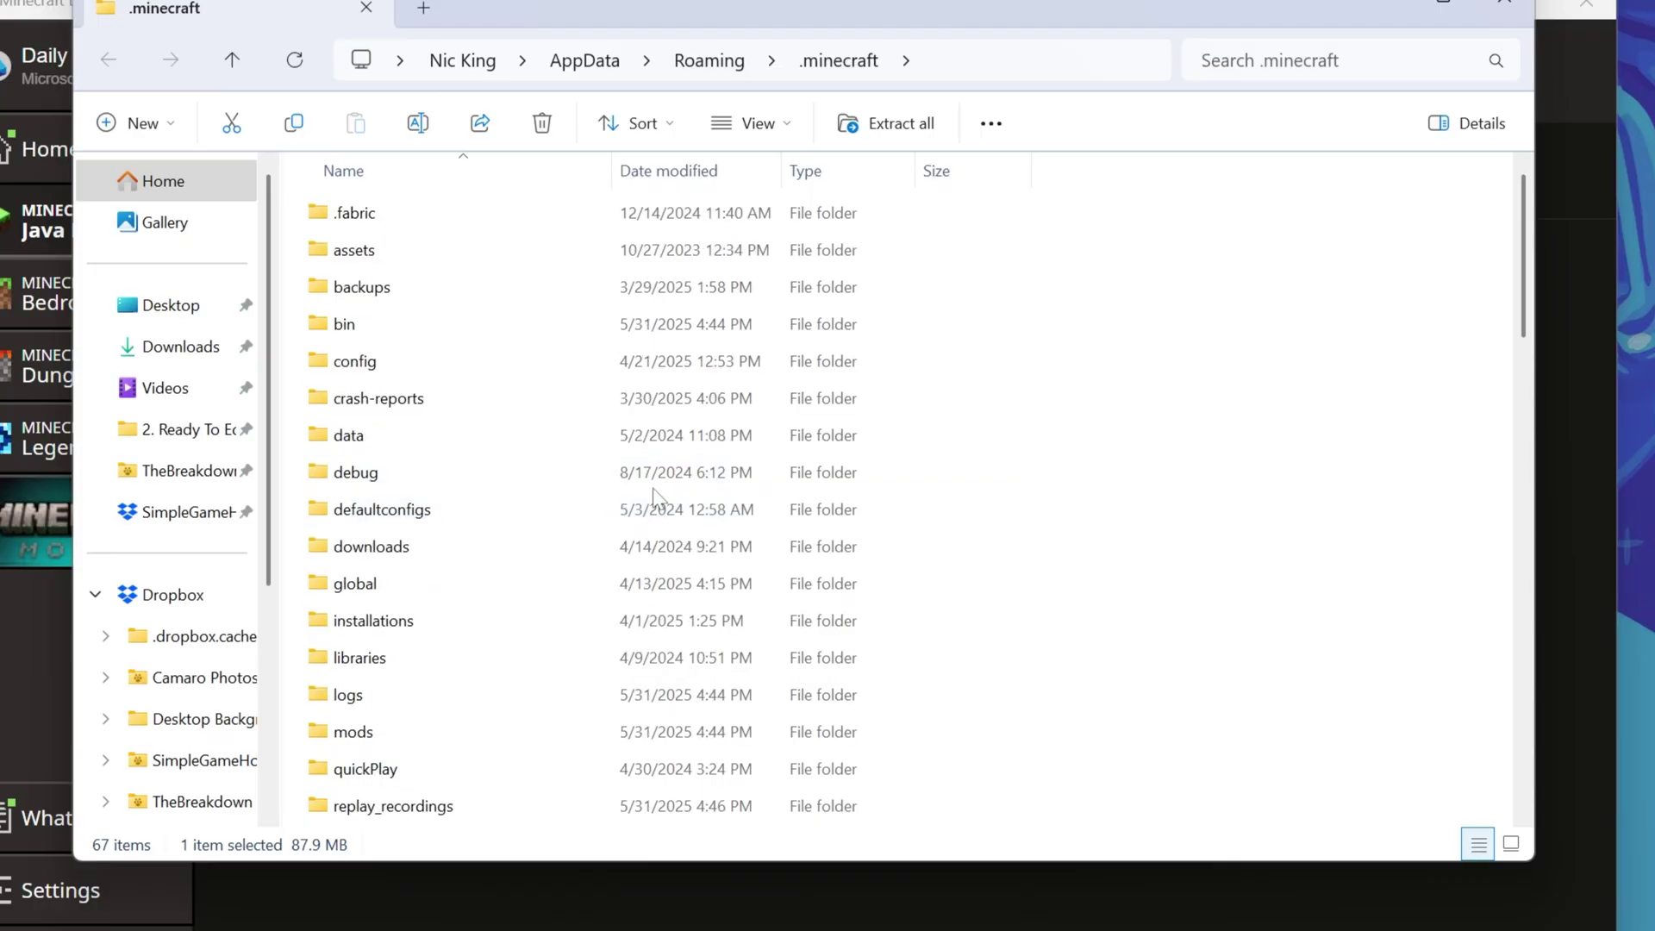
{"action": "scroll", "coordinate": [653, 488], "scroll_direction": "down", "scroll_amount": 5}
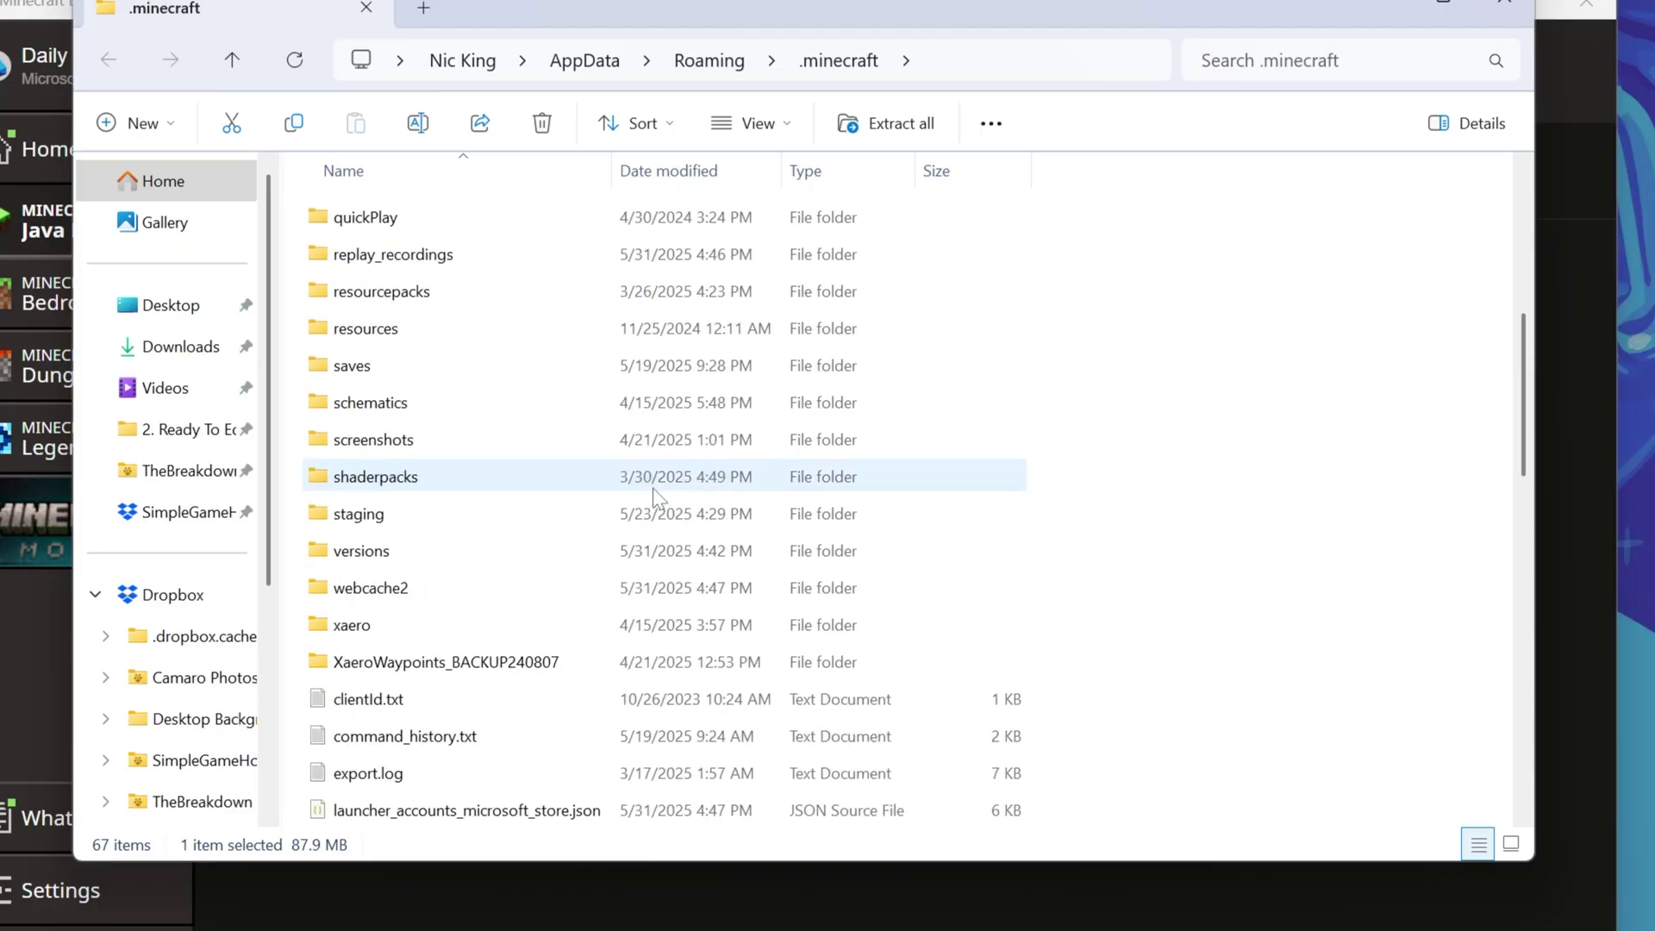
{"action": "scroll", "coordinate": [654, 488], "scroll_direction": "down", "scroll_amount": 9}
{"action": "double_click", "coordinate": [399, 814]}
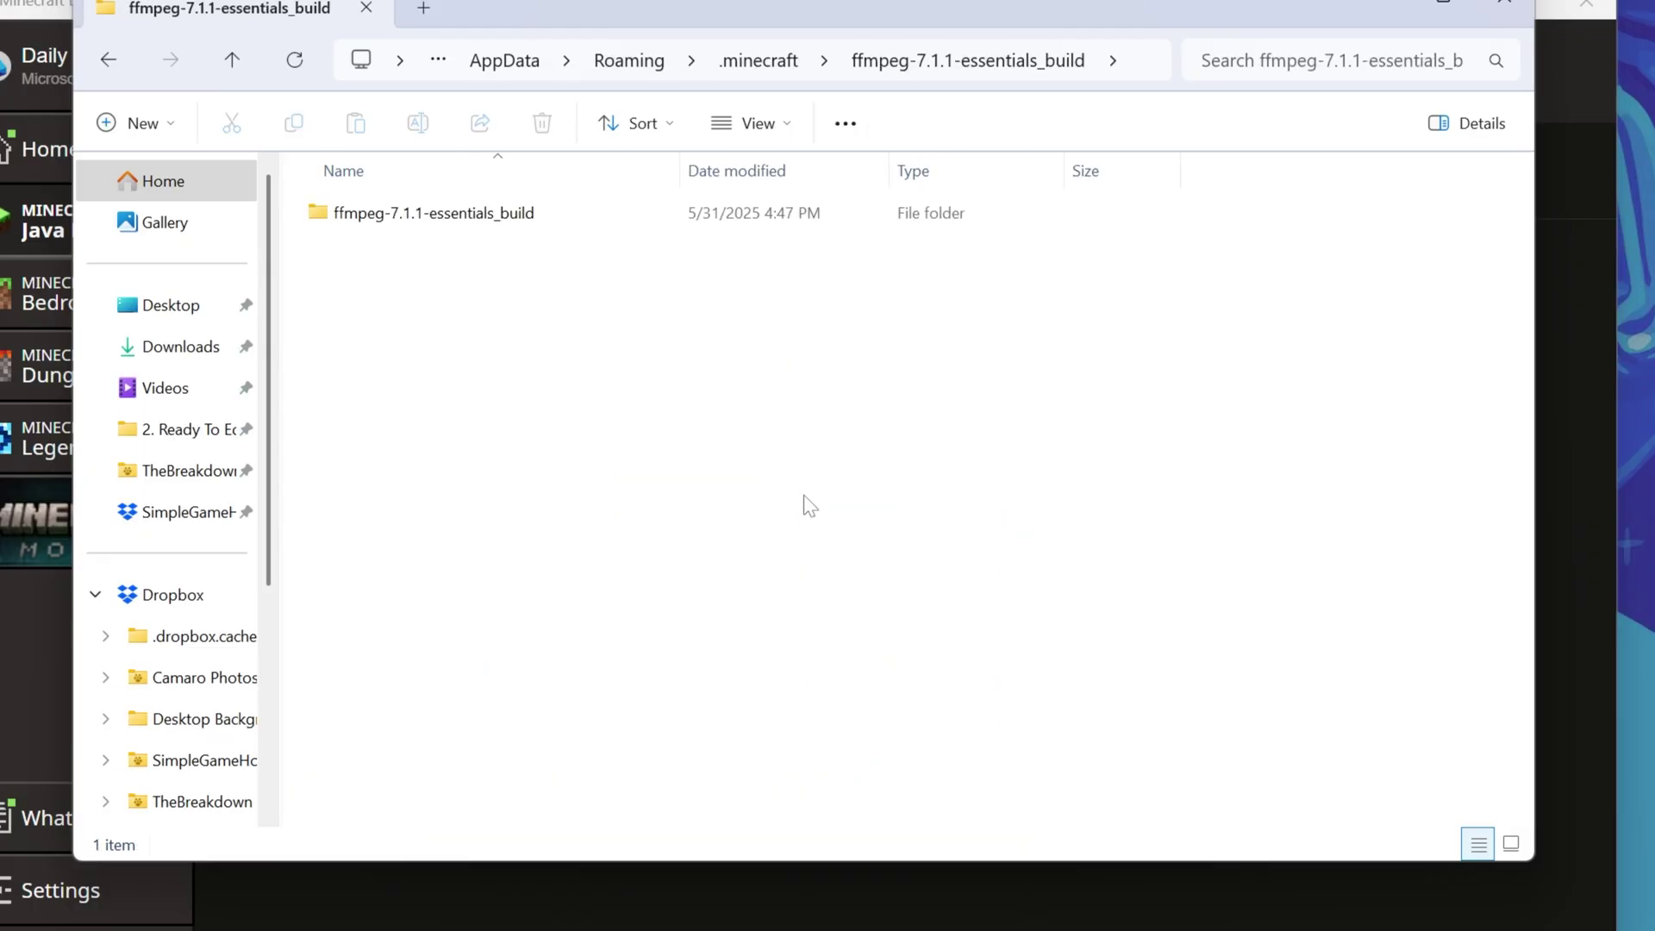
{"action": "key", "text": "alt+Left"}
{"action": "left_click", "coordinate": [1502, 7]}
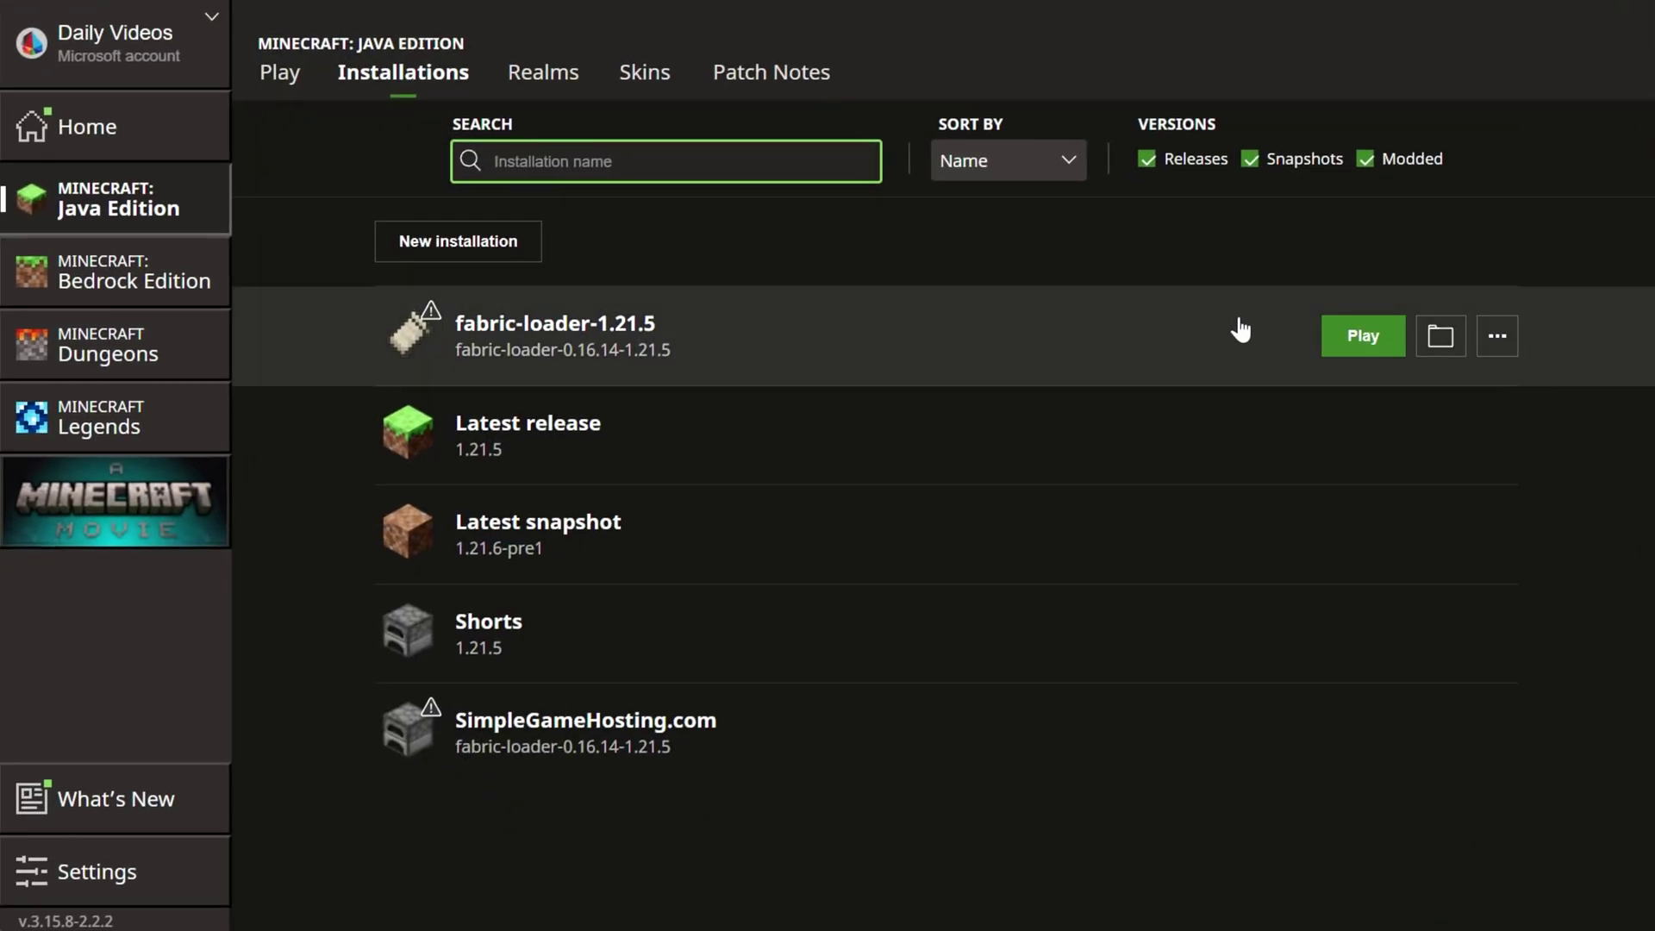
{"action": "left_click", "coordinate": [1336, 345]}
{"action": "left_click", "coordinate": [1178, 358]}
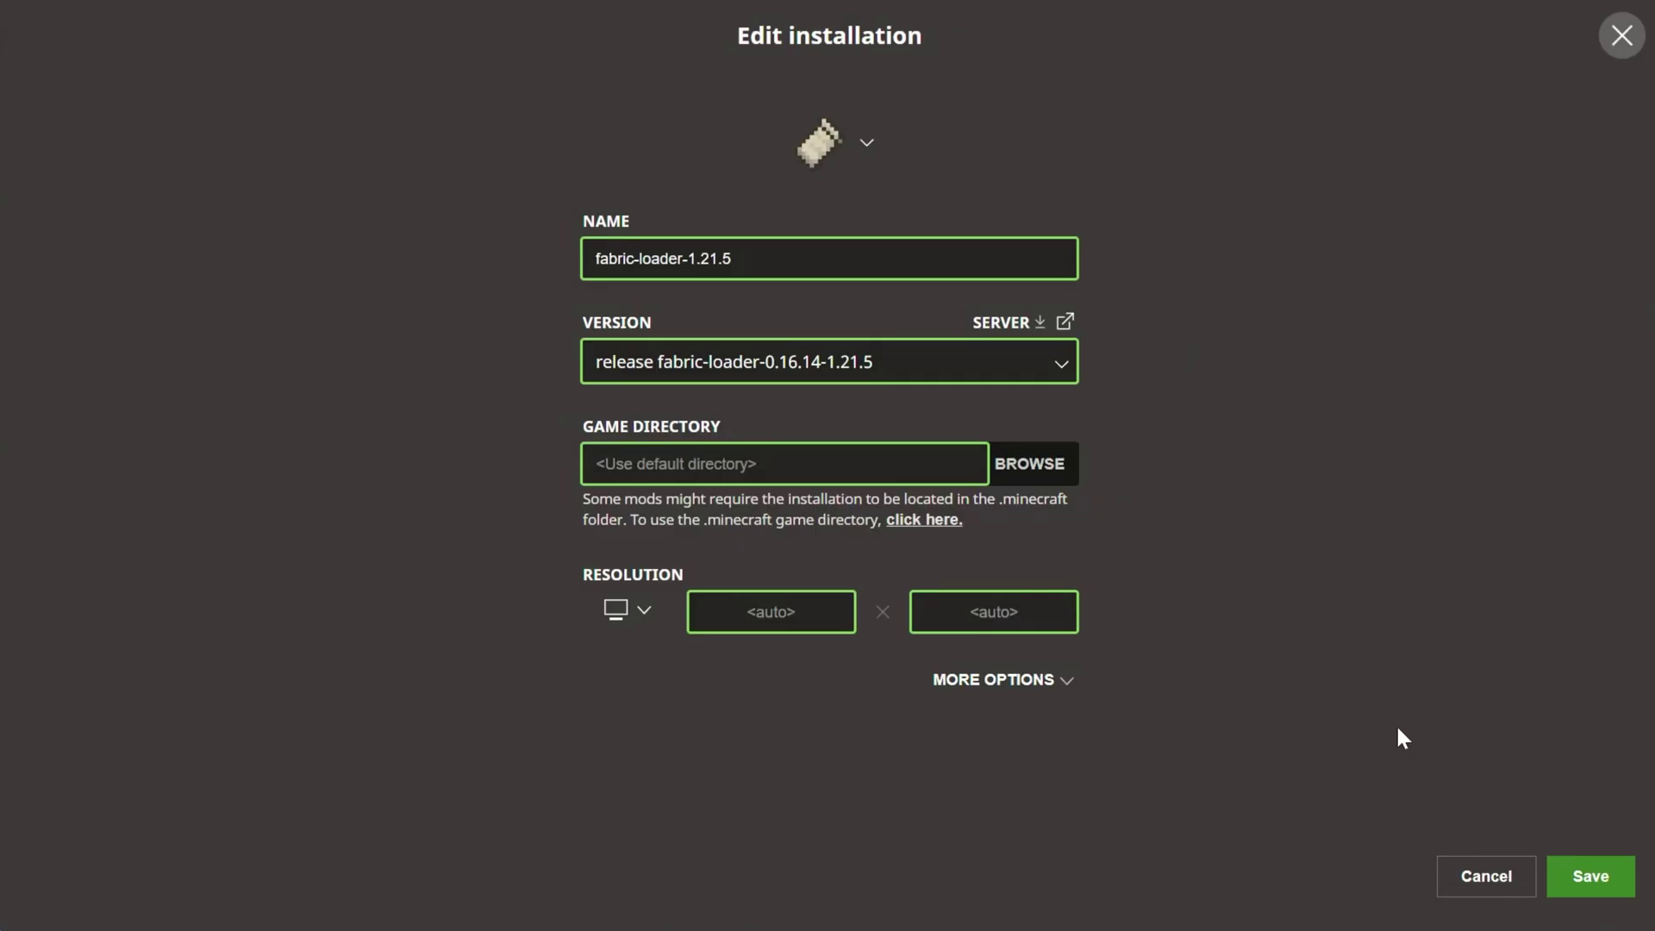
{"action": "left_click", "coordinate": [1452, 879]}
{"action": "left_click", "coordinate": [1285, 765]}
{"action": "left_click", "coordinate": [1456, 883]}
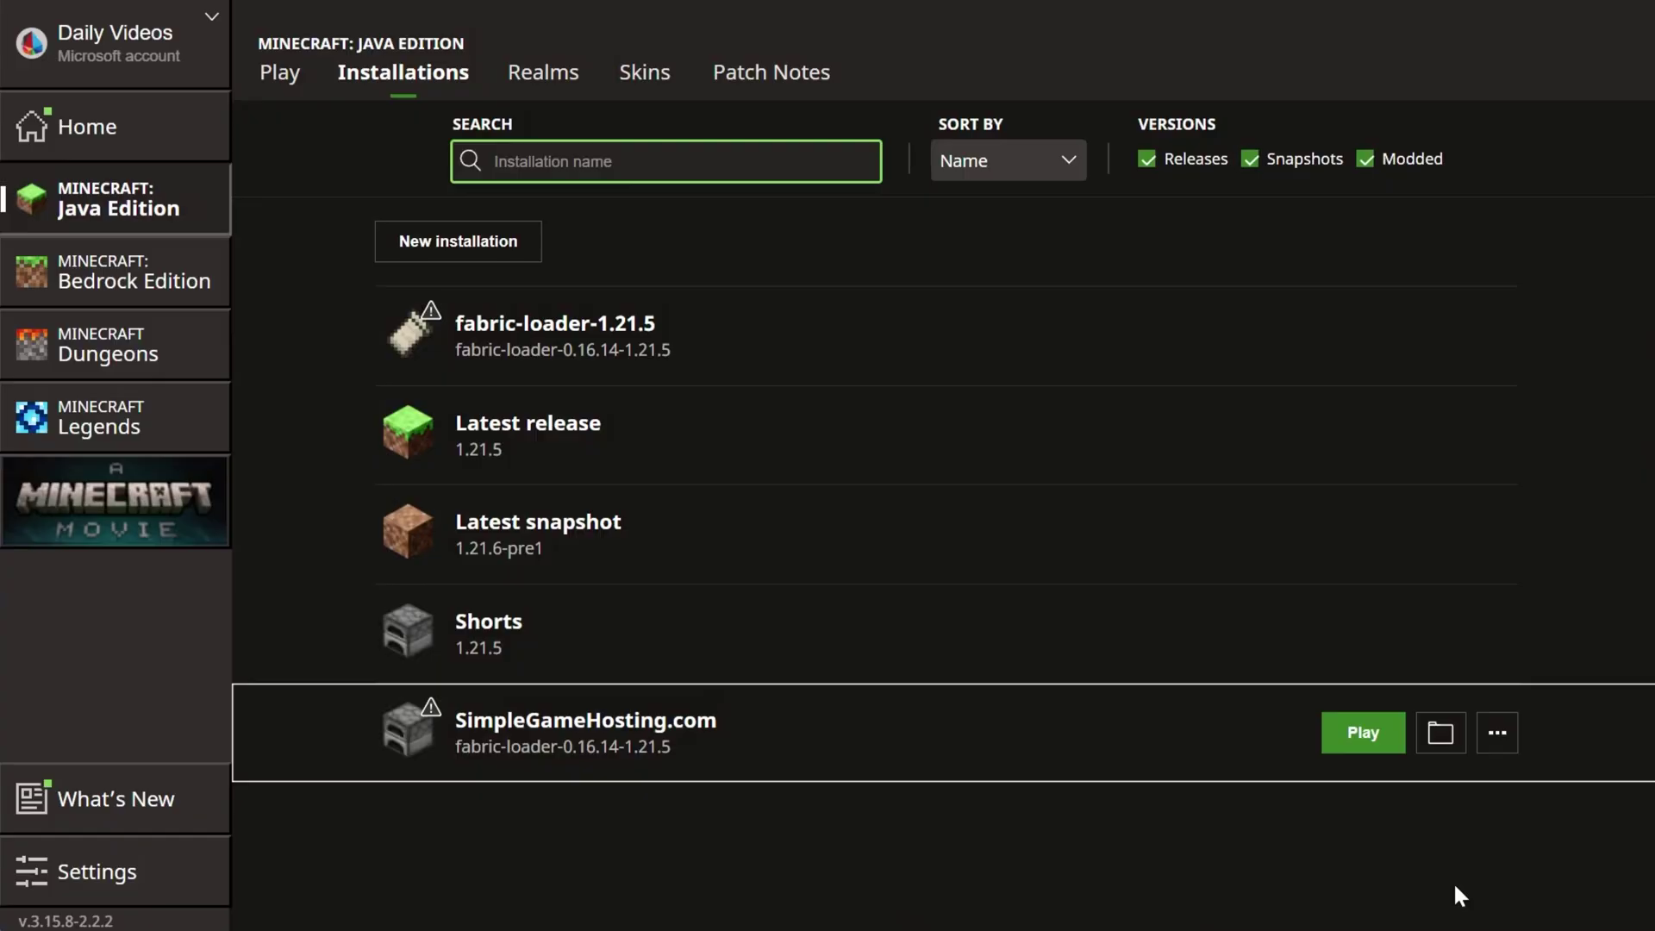
Launch the SimpleGameHosting.com installation, accepting the modified-installation warning, and load the 2025_05_31_16_46_02 replay from the Replay Viewer
{"action": "left_click", "coordinate": [1355, 736]}
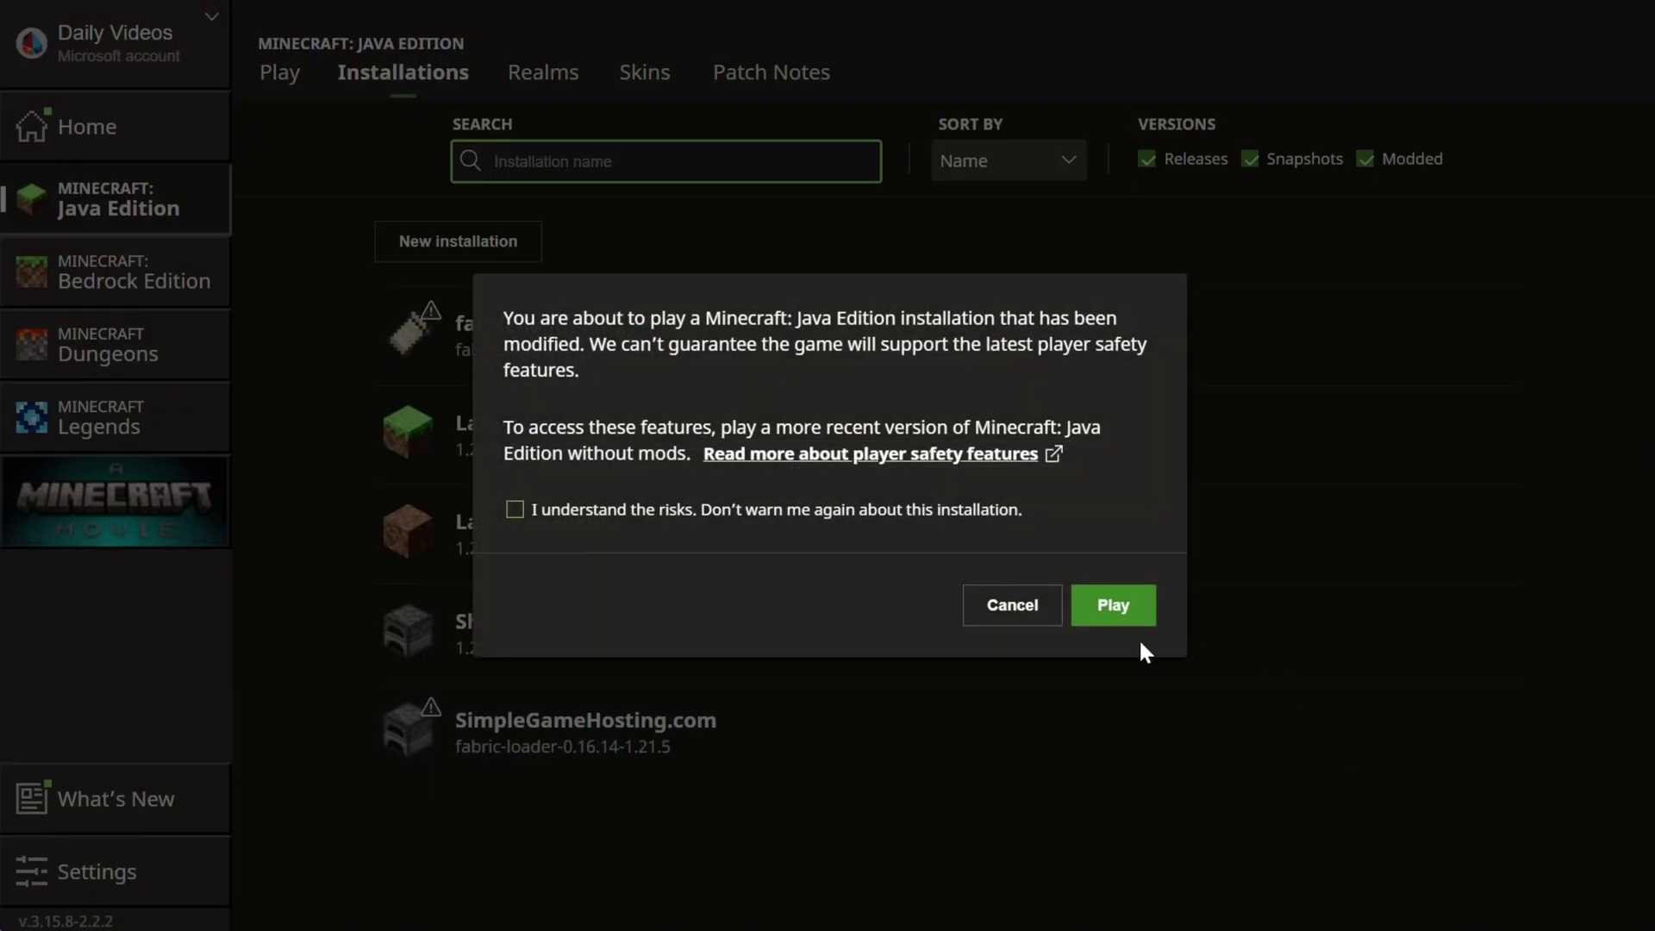
{"action": "left_click", "coordinate": [1125, 616]}
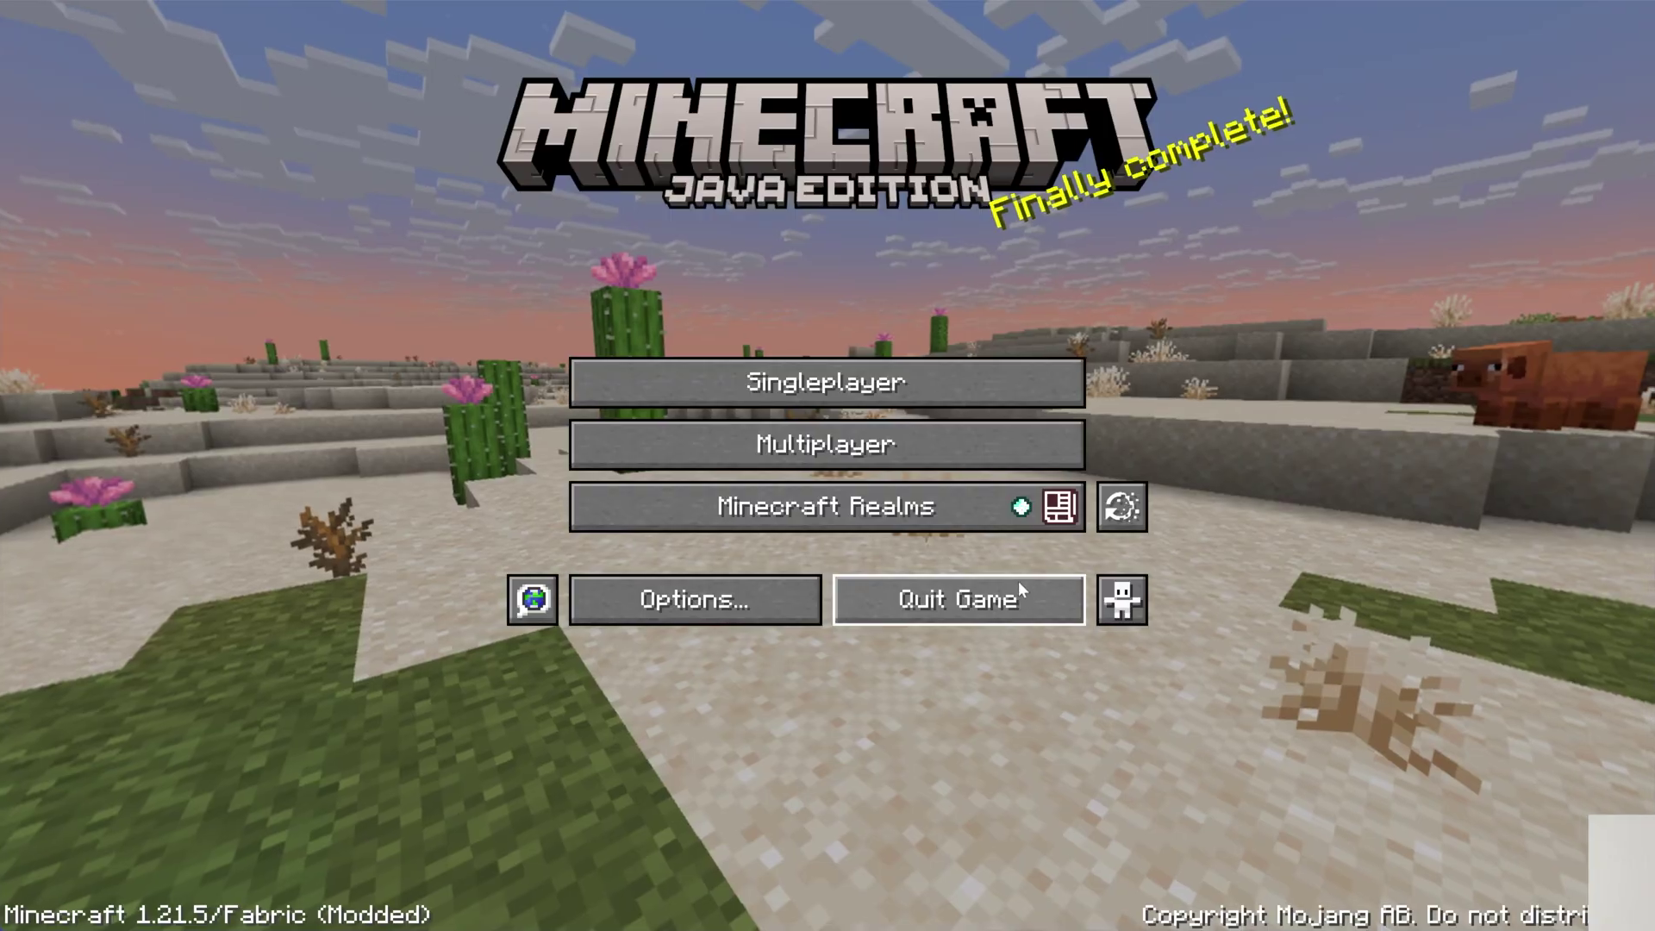
{"action": "left_click", "coordinate": [1125, 505]}
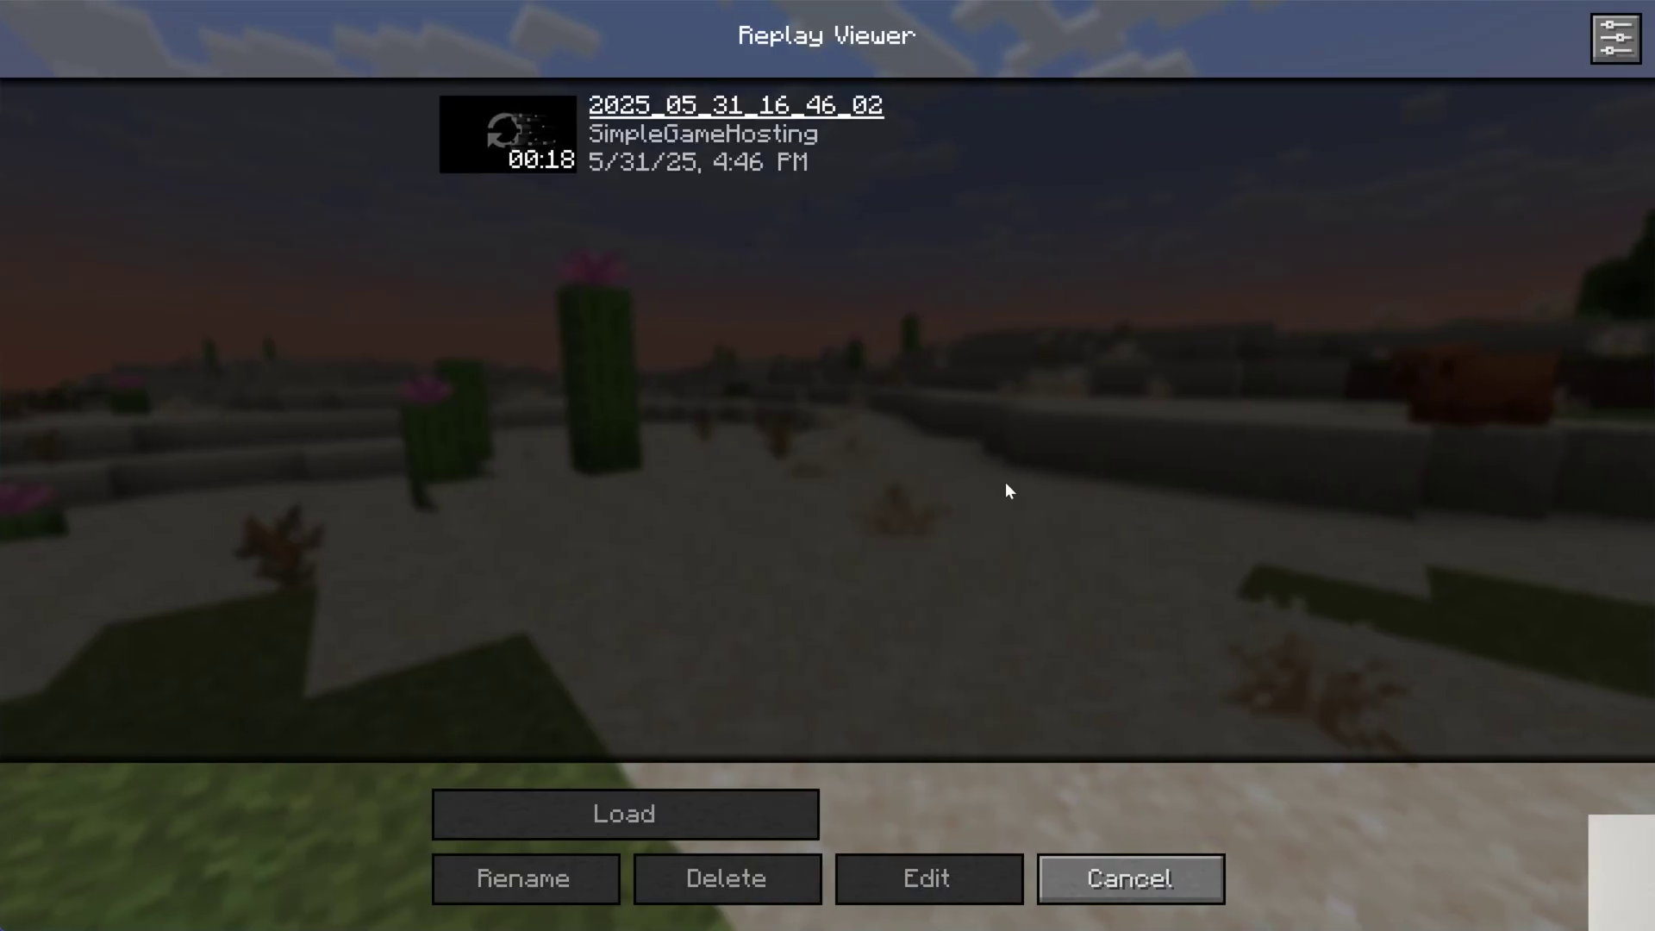
{"action": "left_click", "coordinate": [687, 172]}
{"action": "left_click", "coordinate": [743, 801]}
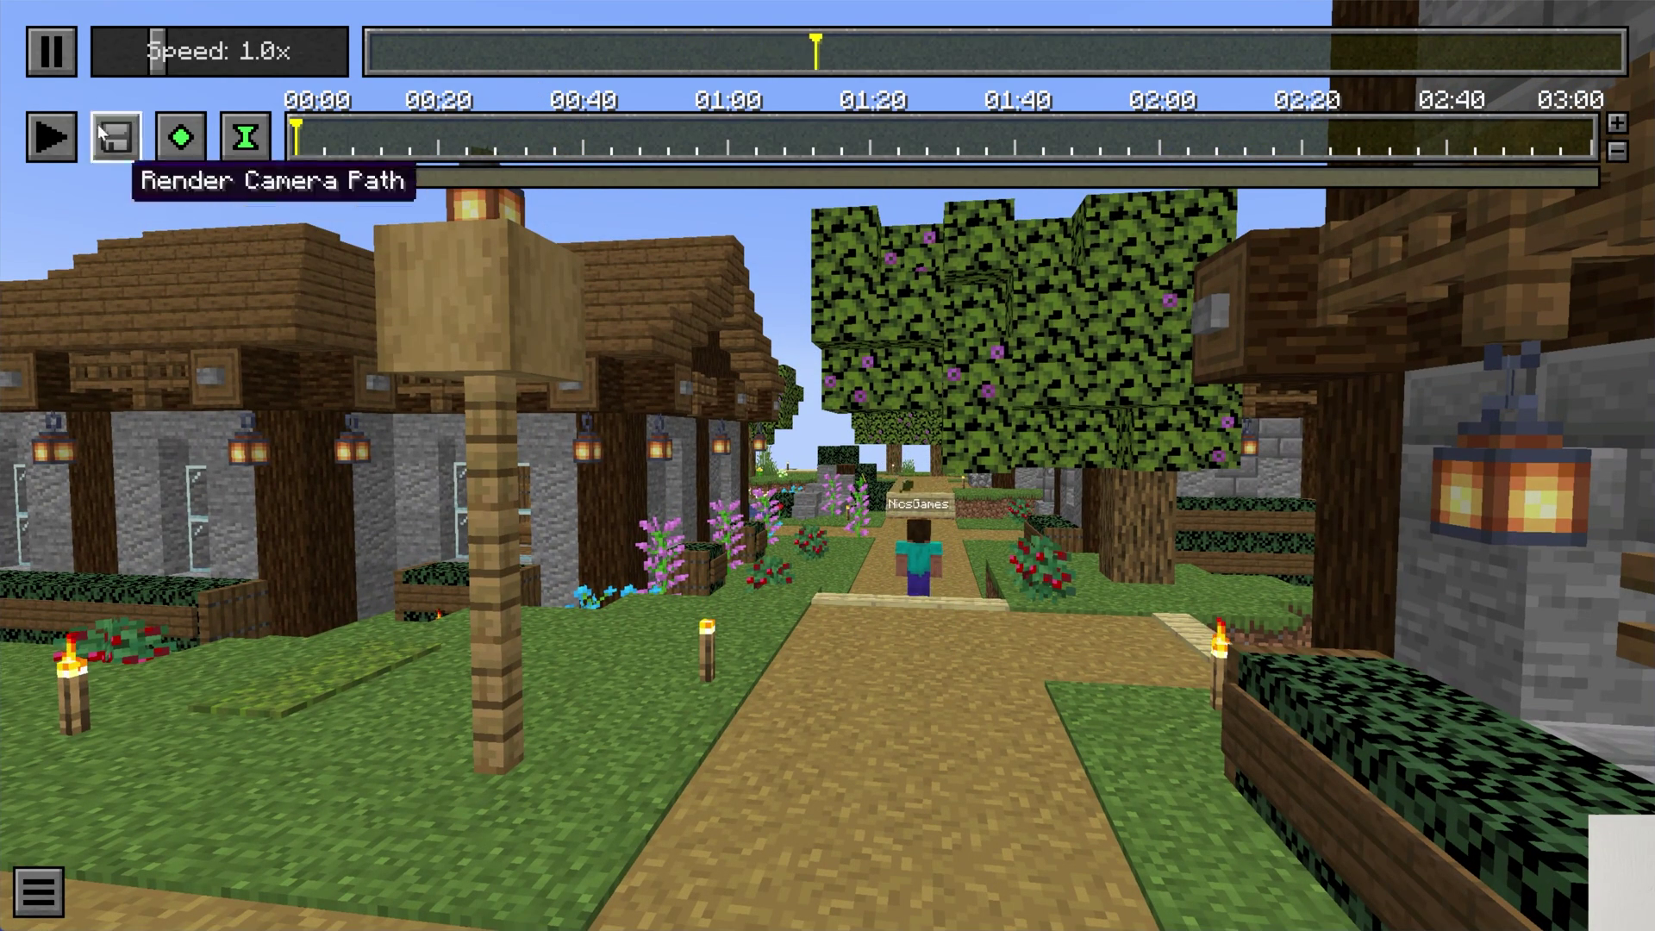
Pause the replay and add a position keyframe and a time keyframe at 00:00 of the camera timeline
{"action": "left_click", "coordinate": [39, 51]}
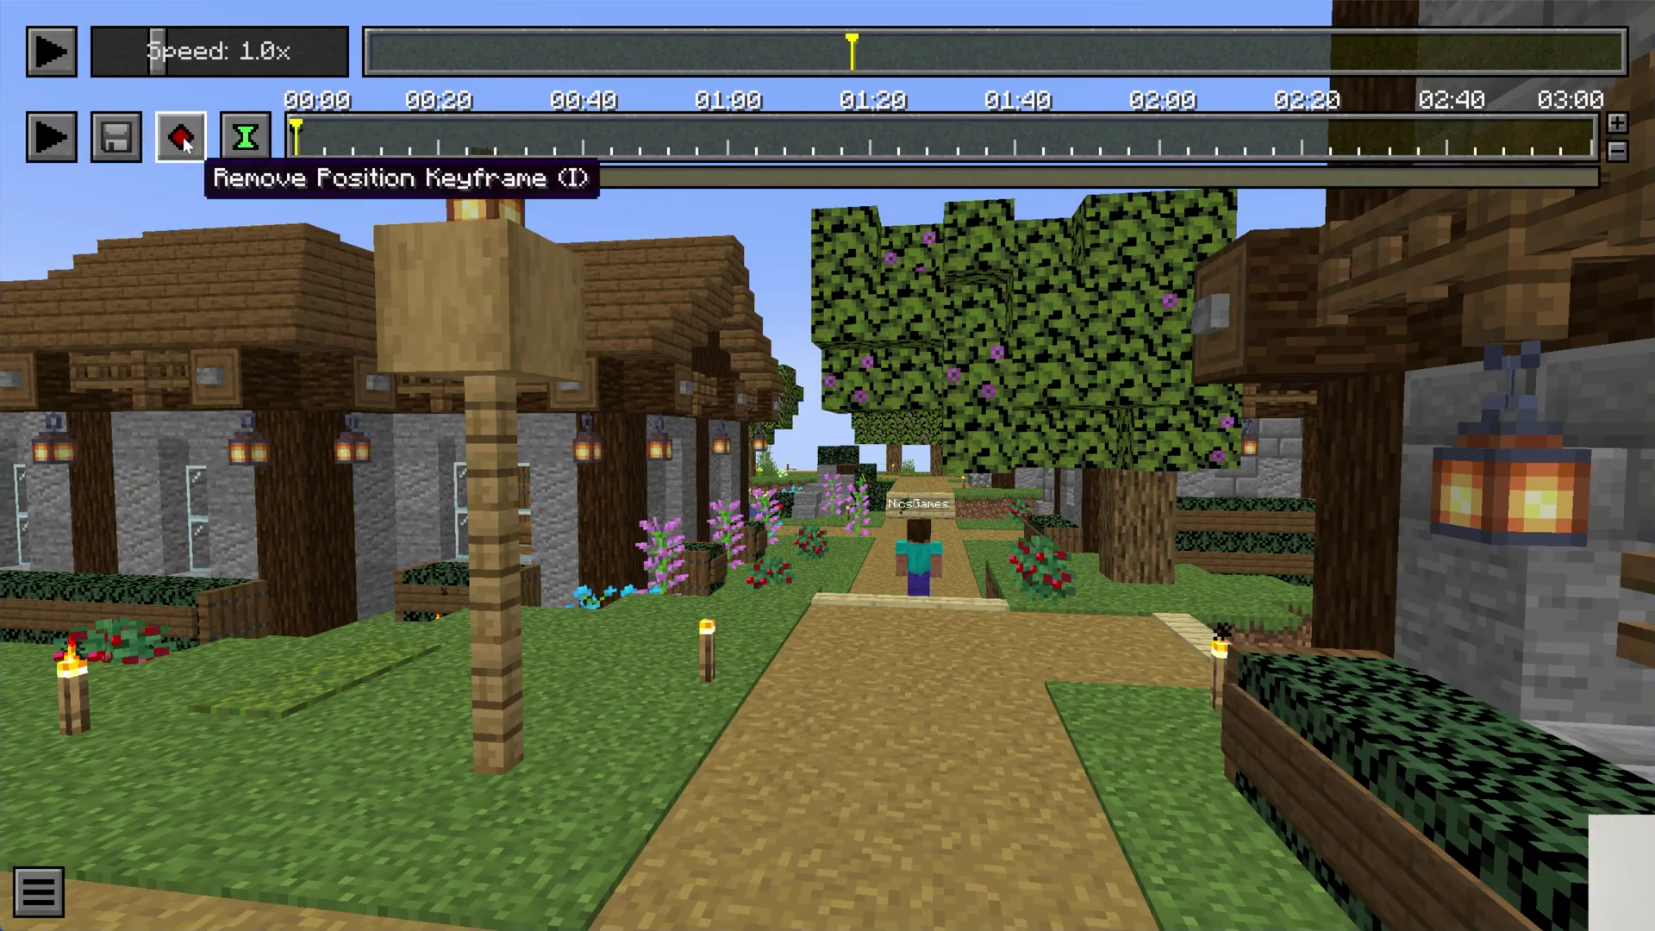
{"action": "left_click", "coordinate": [228, 138]}
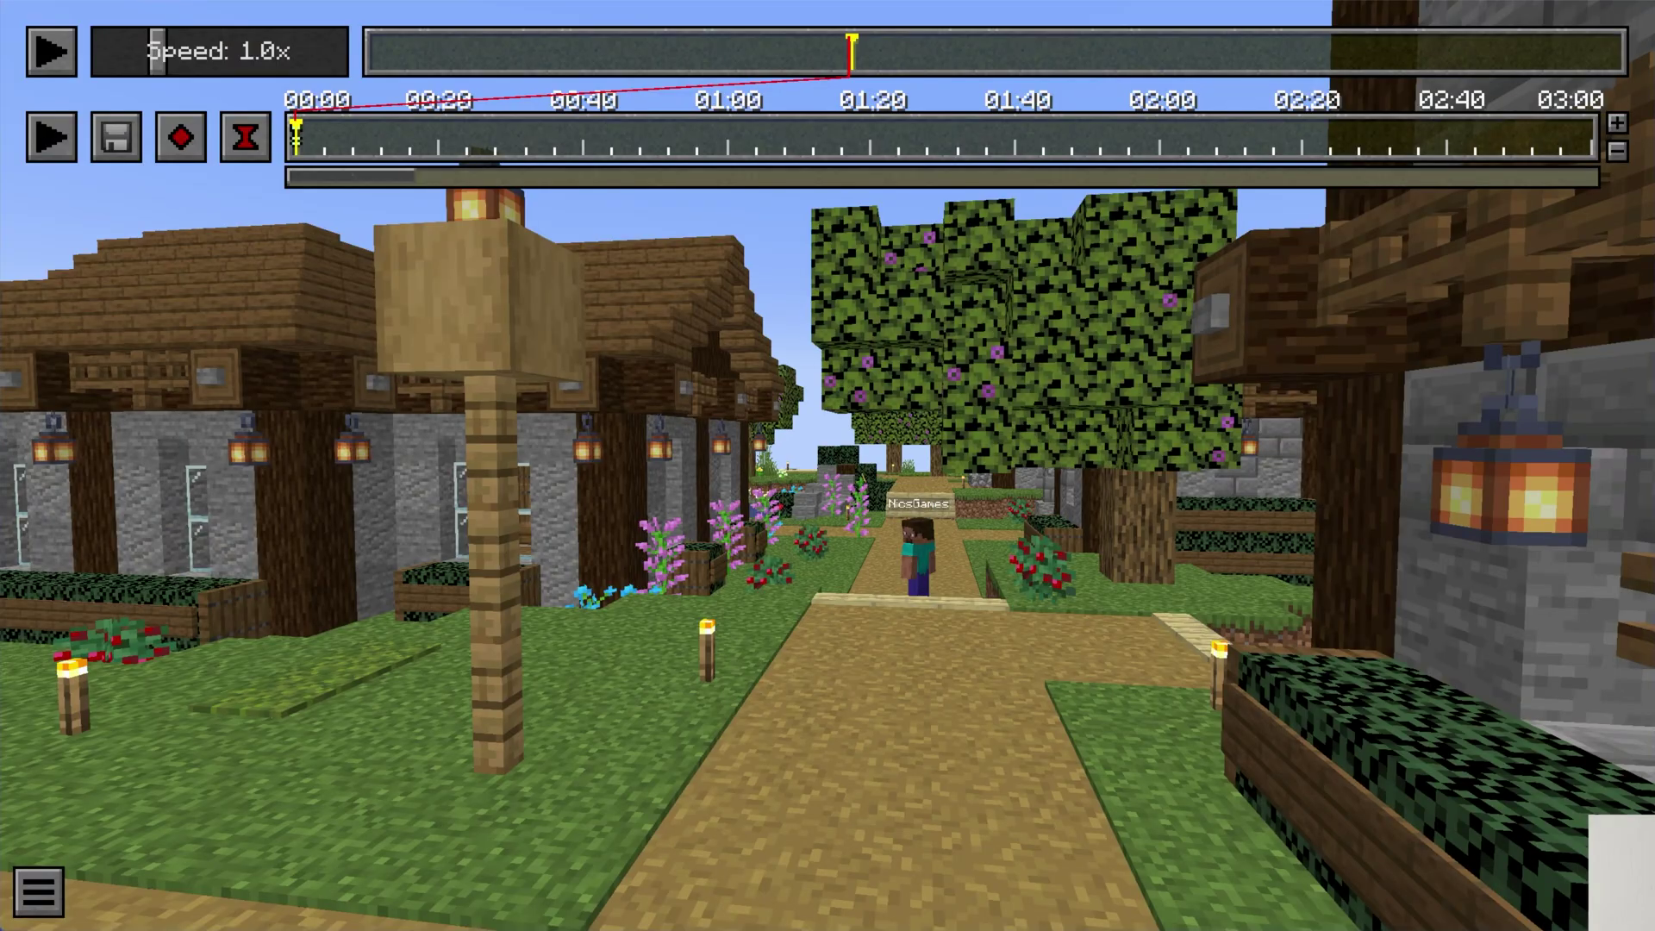
Advance the replay, move the camera forward along the path towards the player, and add position and time keyframes at about 00:06
{"action": "key", "text": "w"}
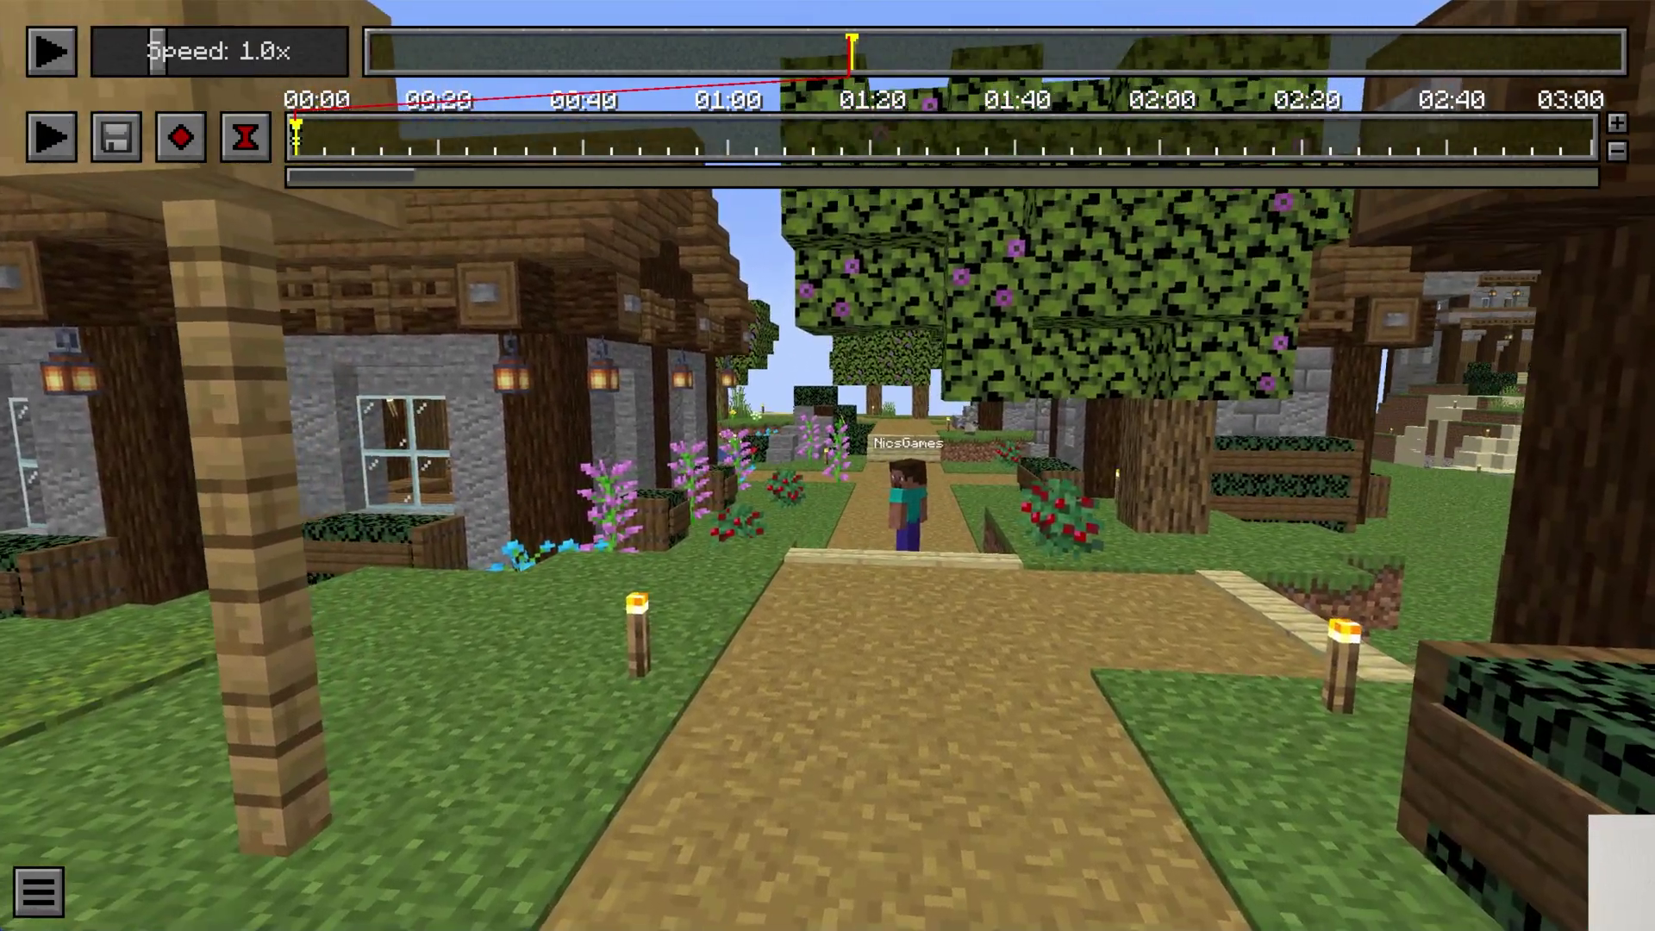
{"action": "key", "text": "super"}
{"action": "key", "text": "Escape"}
{"action": "key", "text": "Escape"}
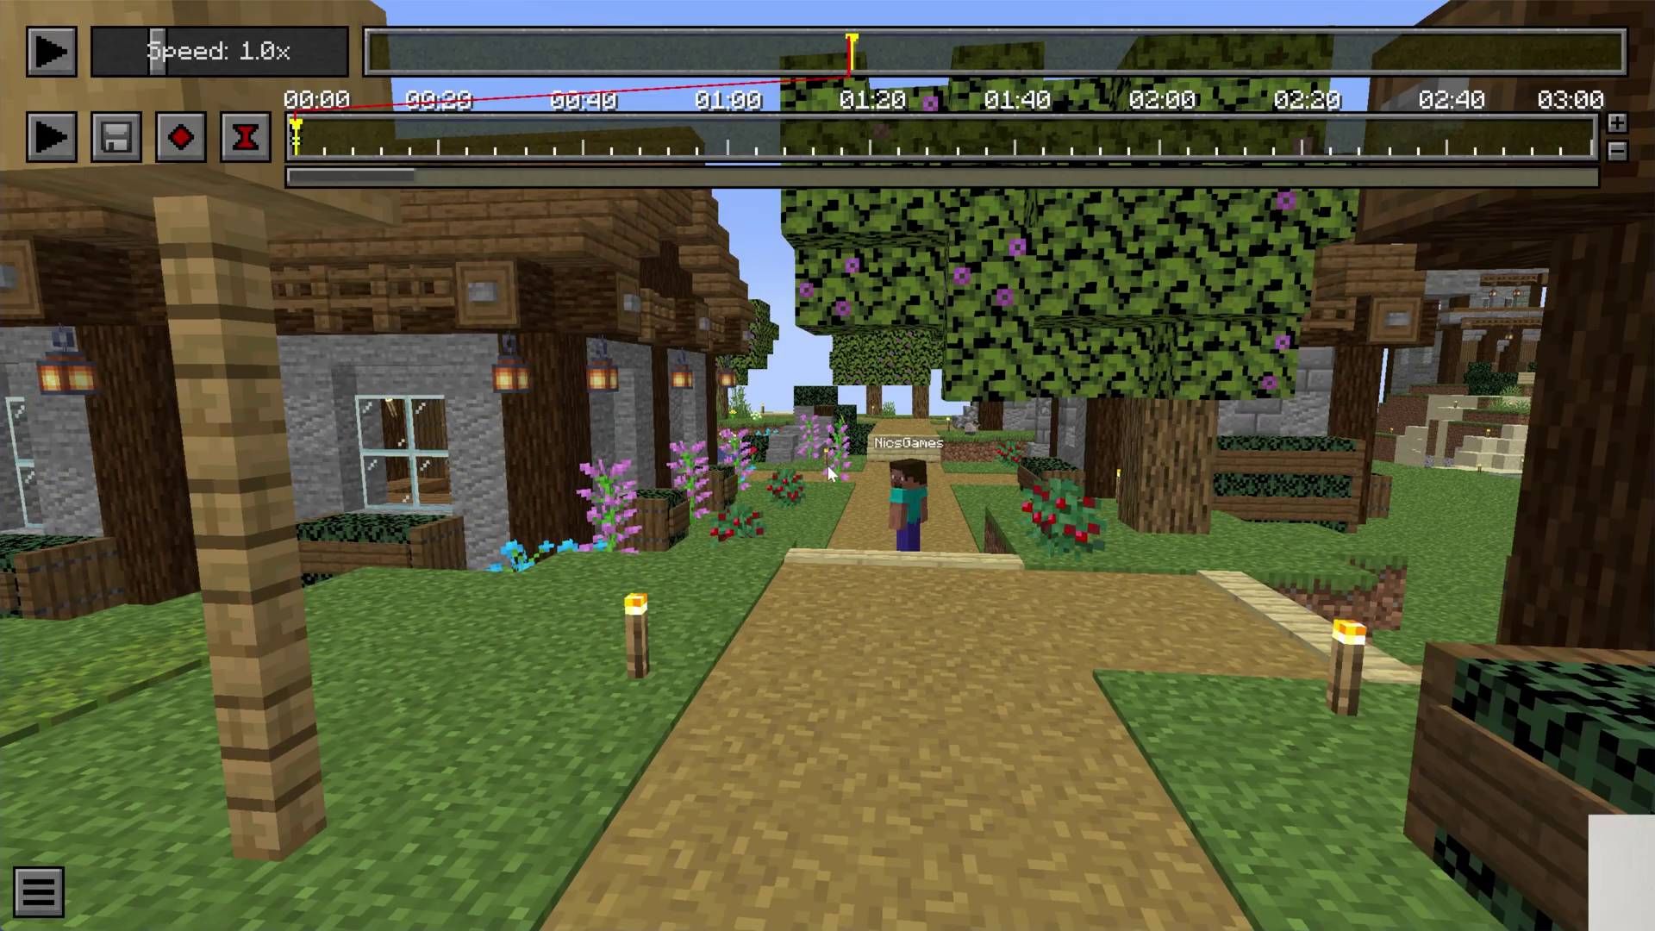
{"action": "left_click", "coordinate": [52, 52]}
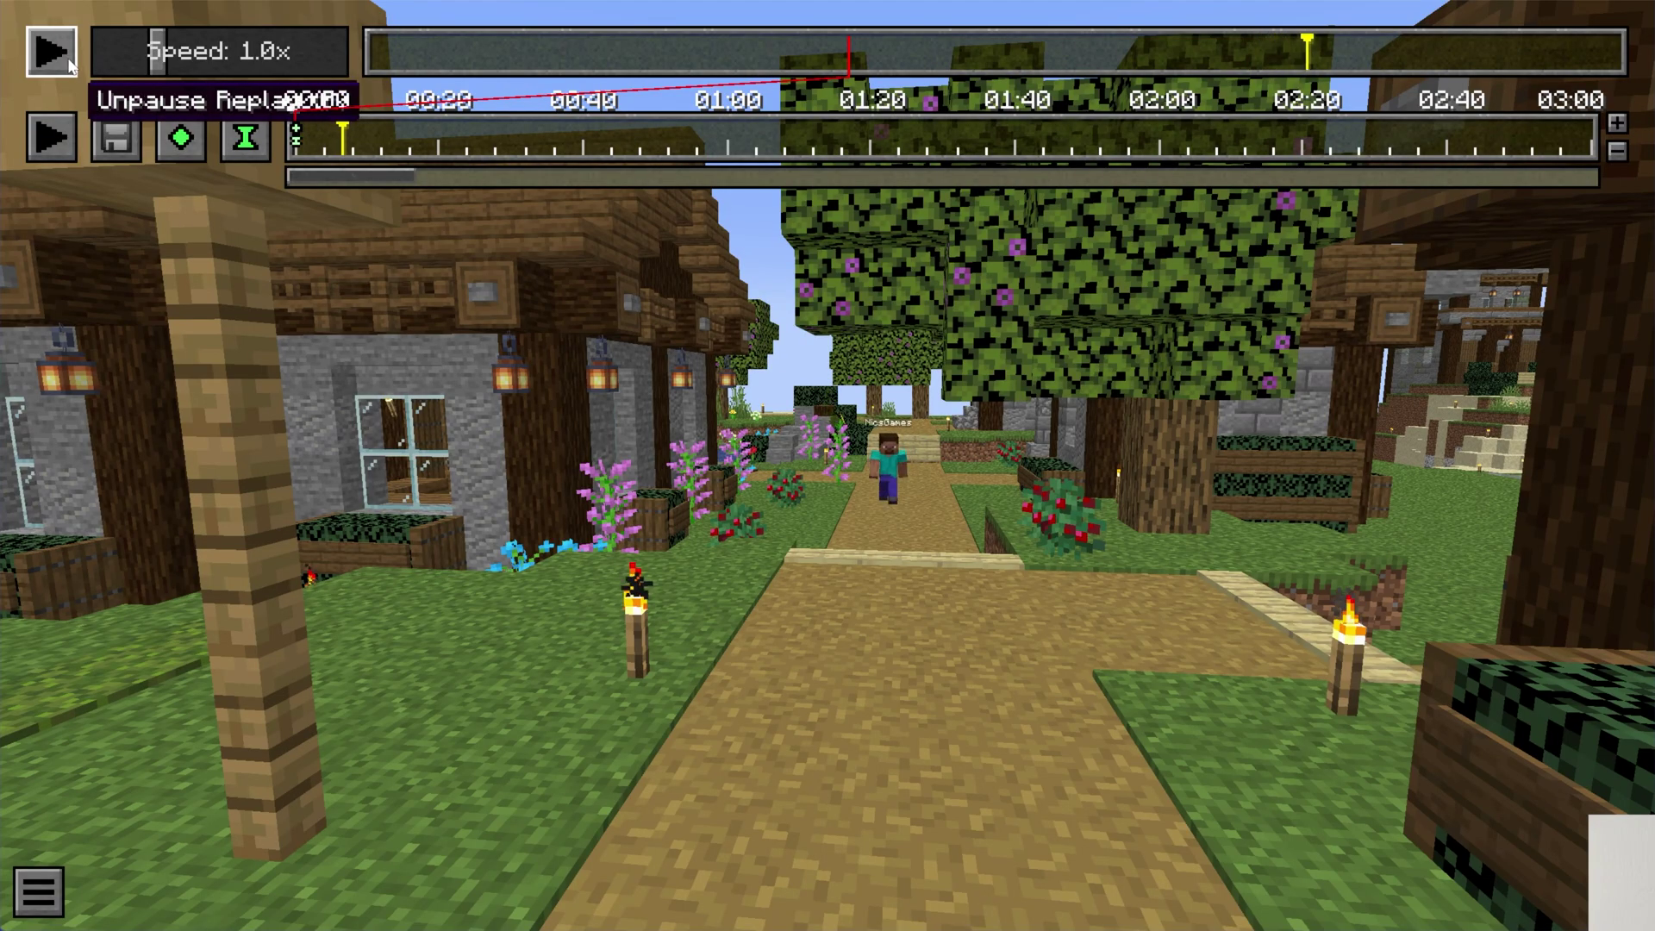
{"action": "key", "text": "w"}
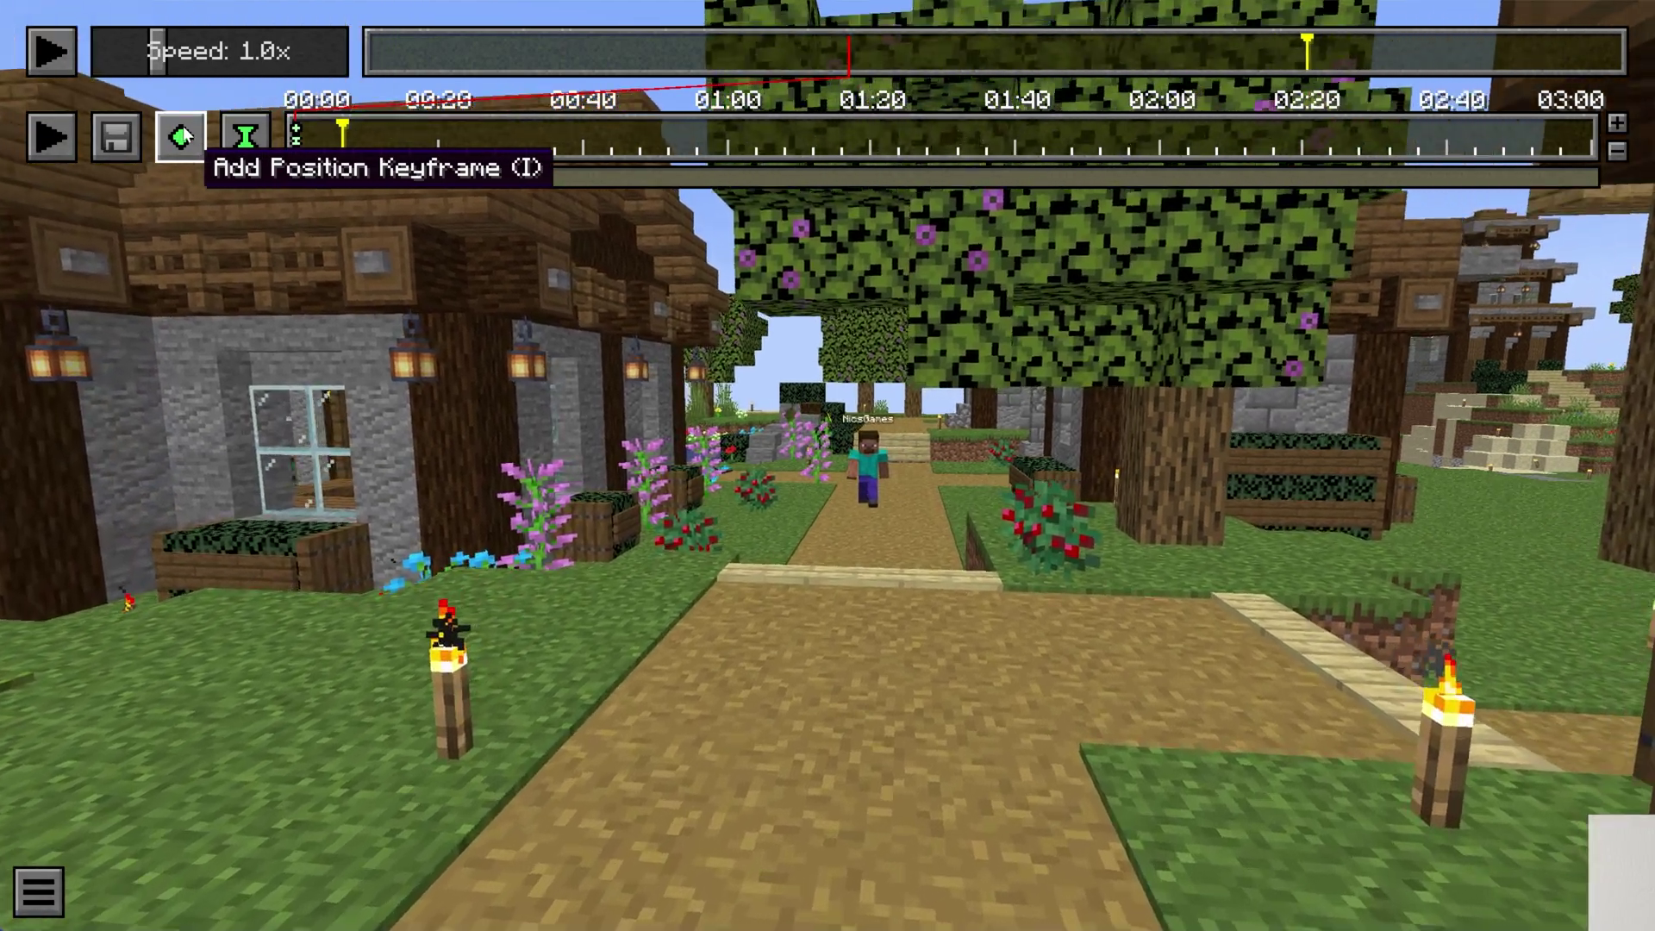
{"action": "key", "text": "w"}
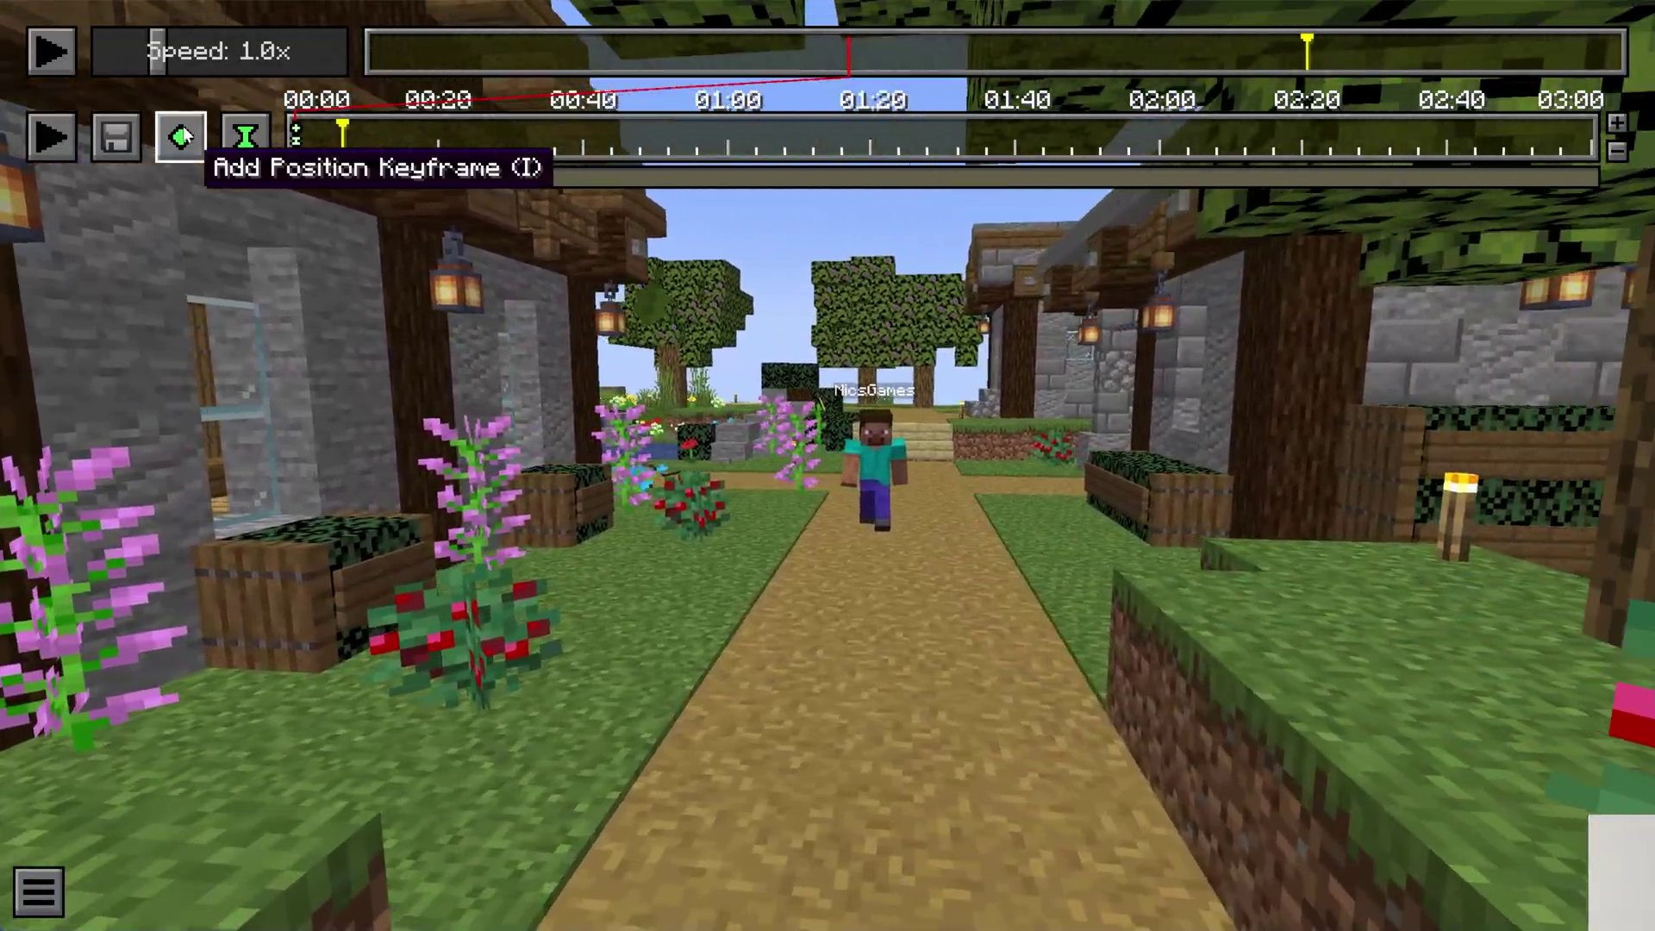
{"action": "left_click", "coordinate": [182, 137]}
{"action": "left_click", "coordinate": [244, 137]}
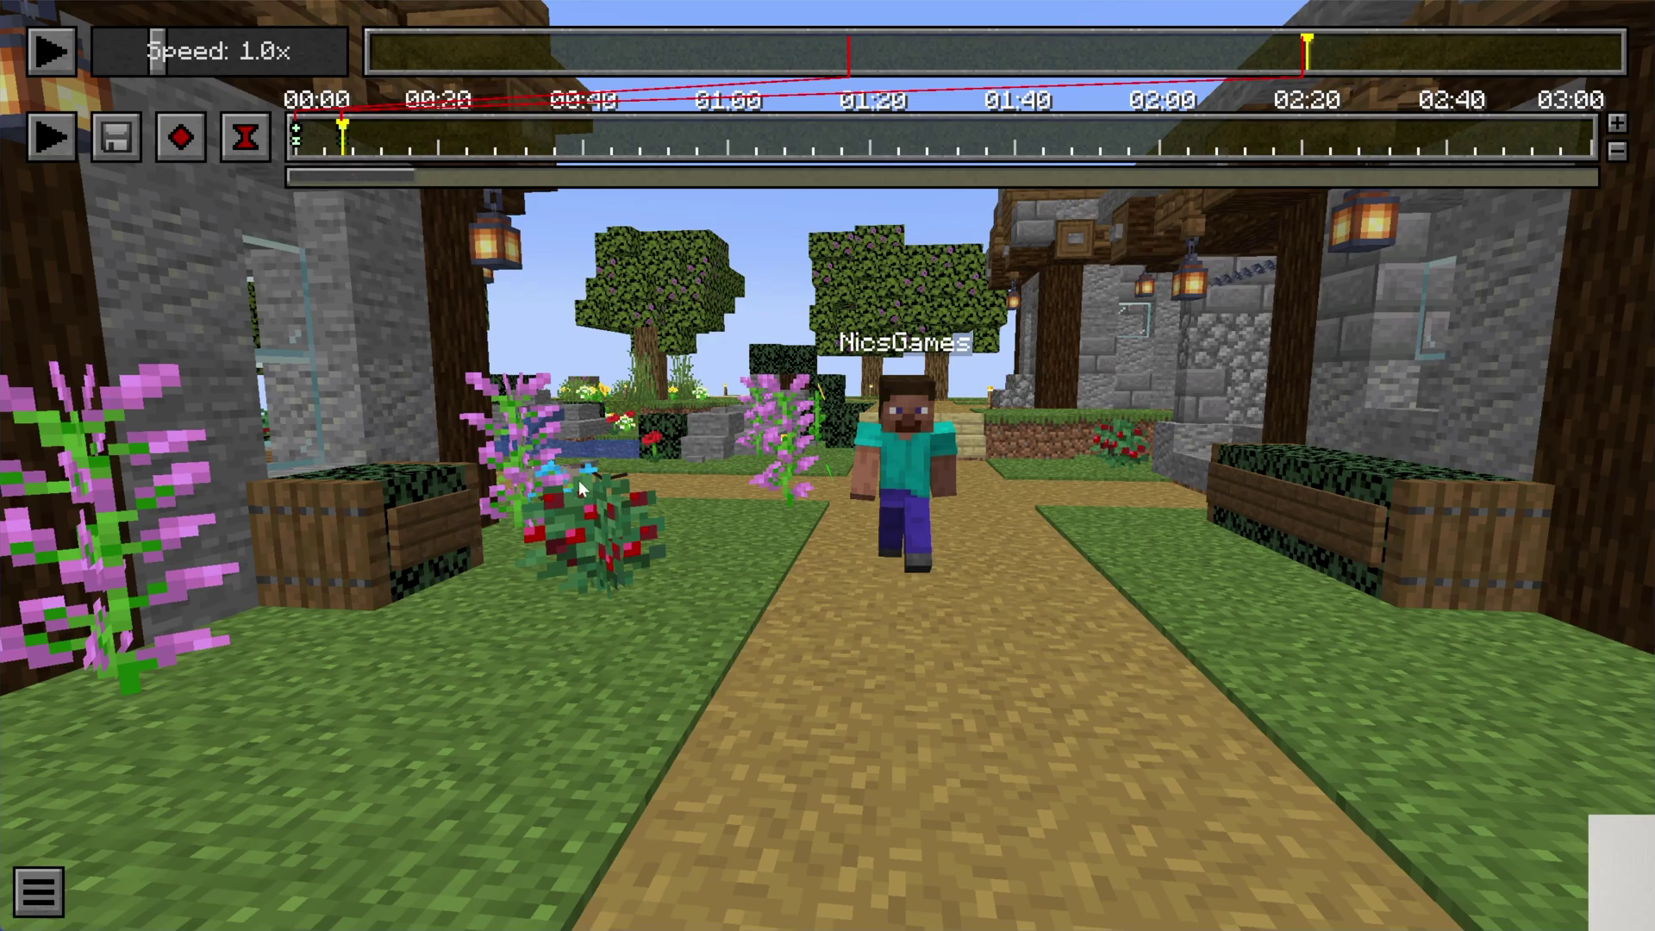
Render the camera path to replay_videos.mp4 at 1920 x 1080, 20 mbps and 60 fps, and open the video folder
{"action": "left_click", "coordinate": [117, 137]}
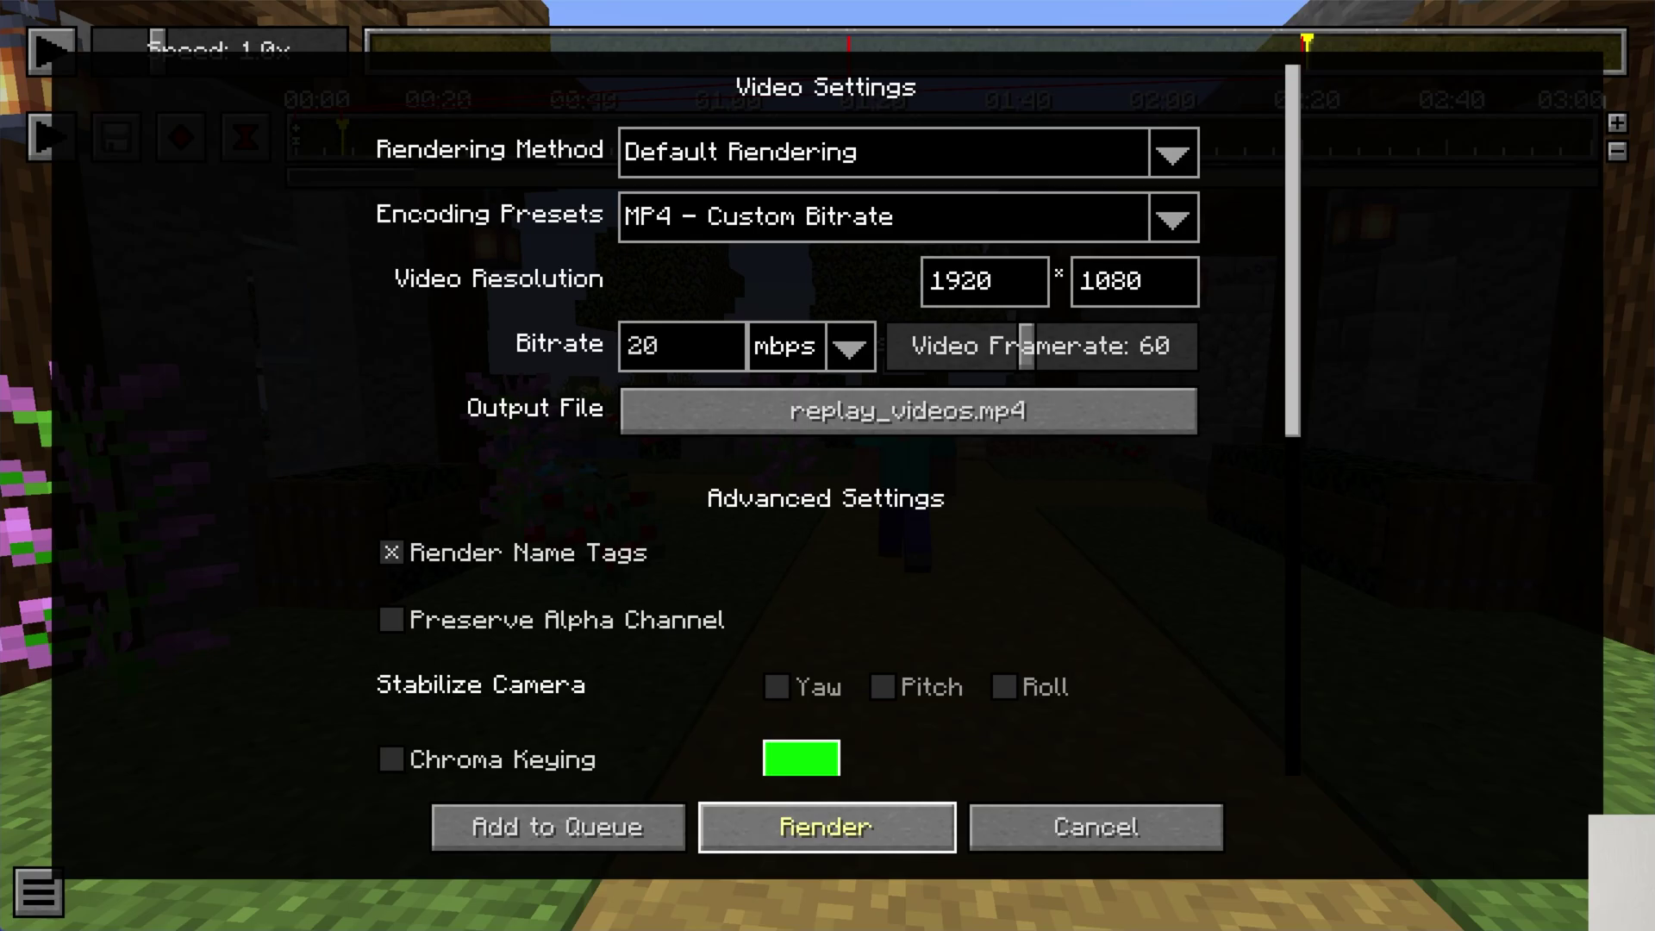
{"action": "left_click", "coordinate": [825, 827]}
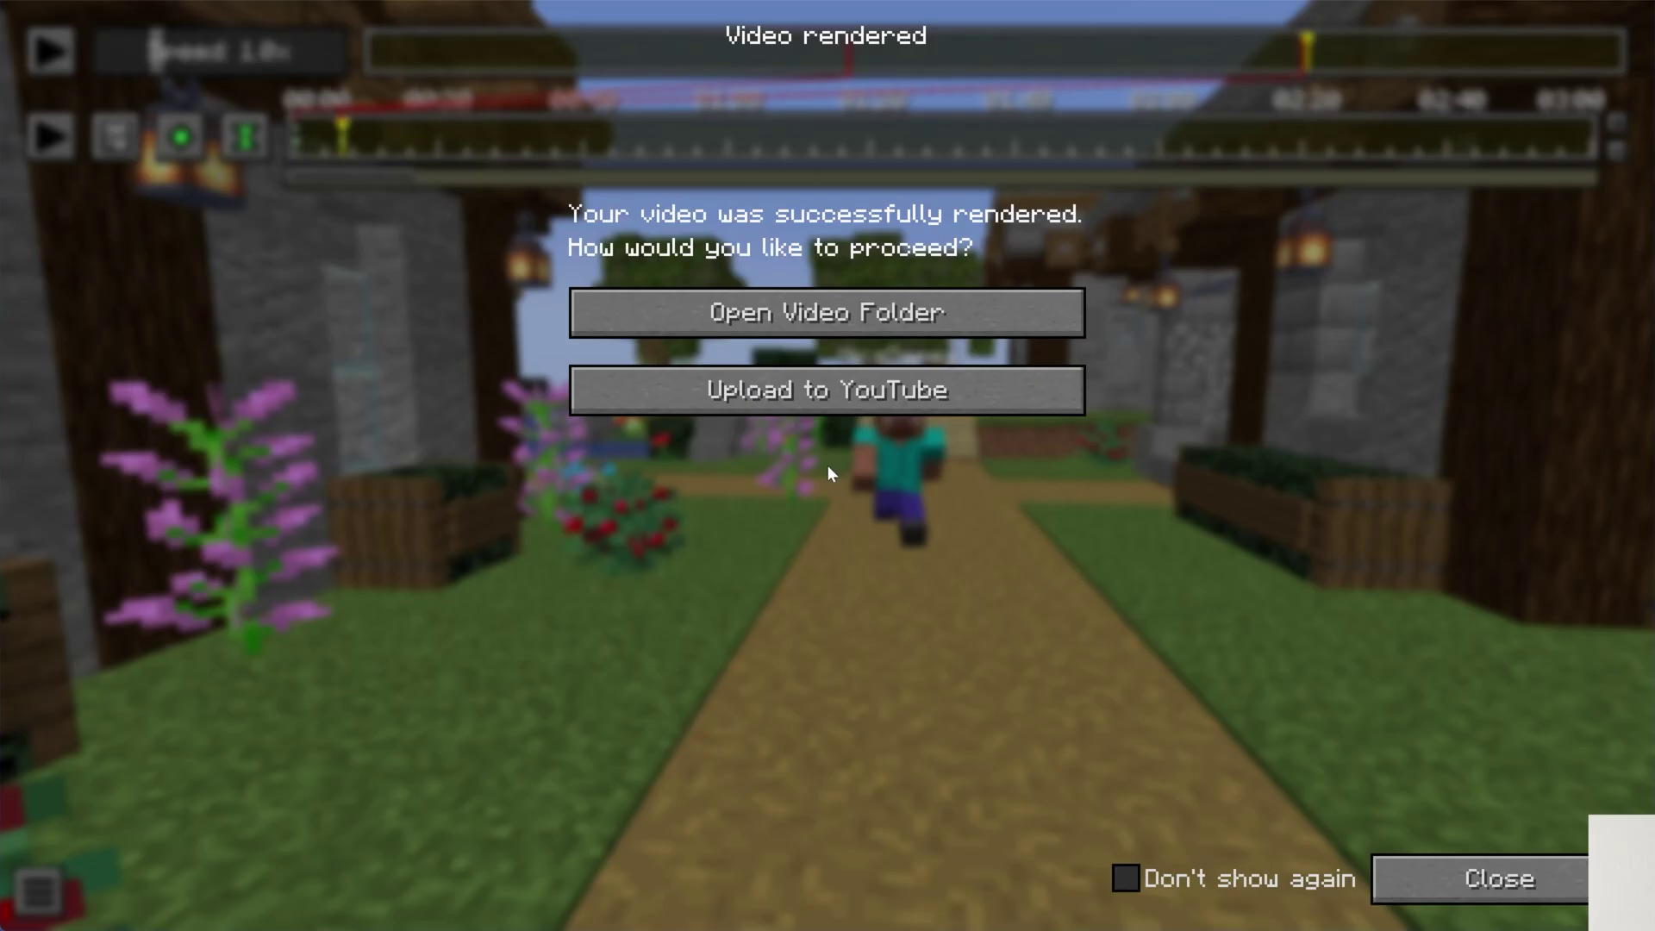
{"action": "left_click", "coordinate": [756, 306]}
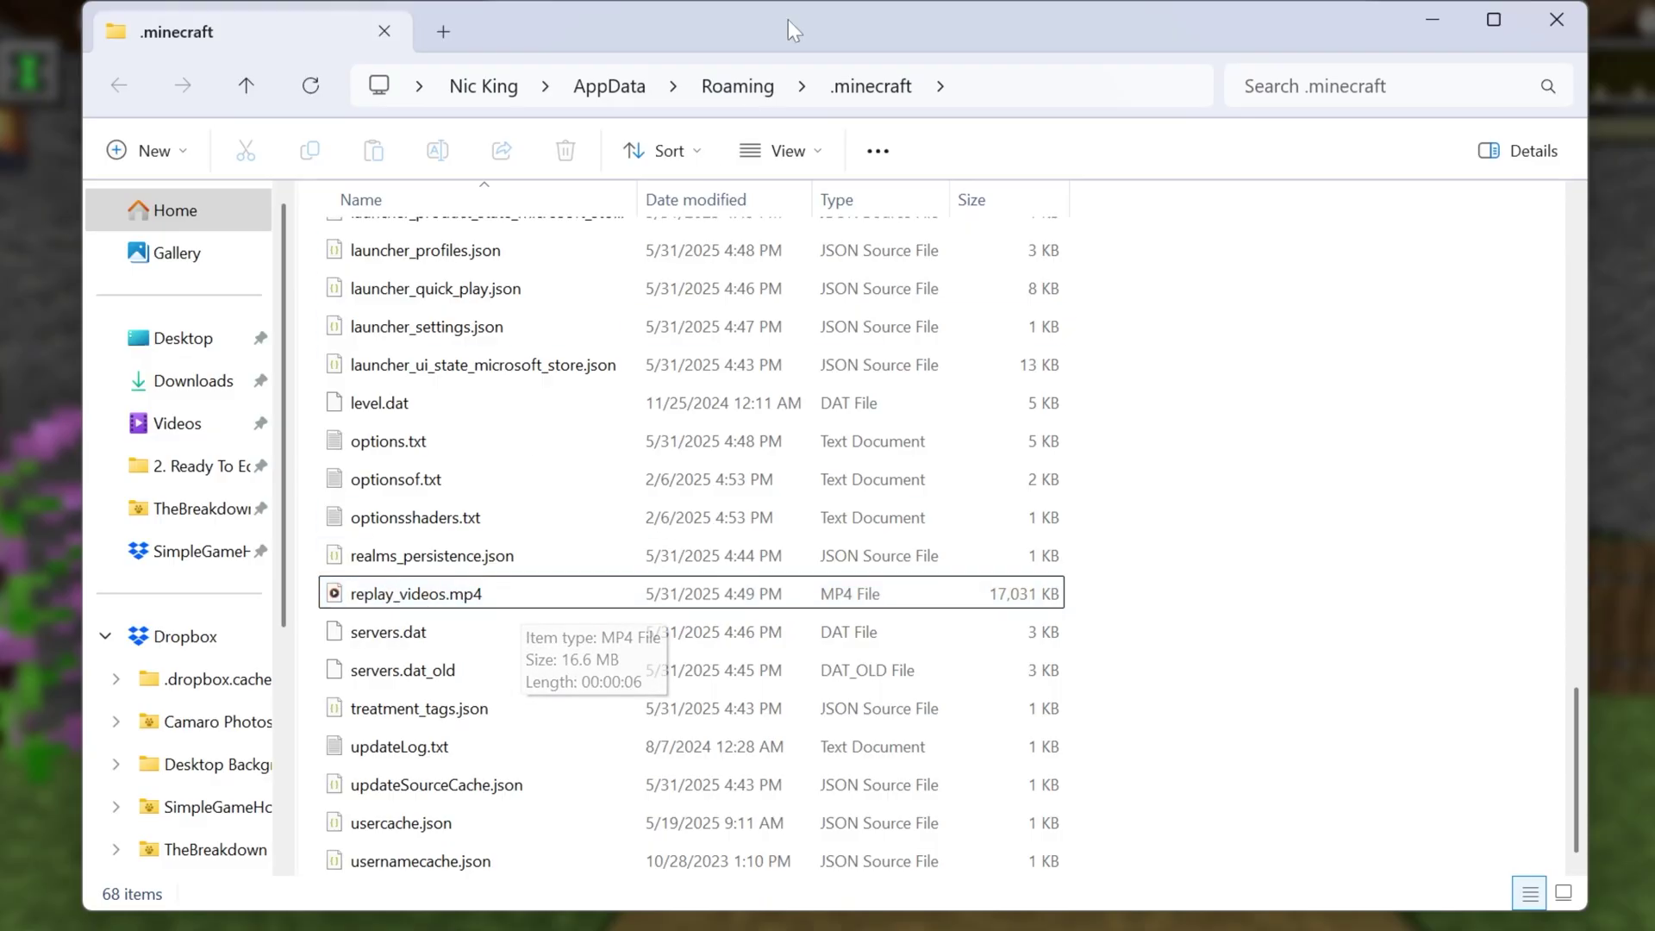
Play replay_videos.mp4 from the video folder to check the rendered clip, and close the media player
{"action": "left_click_drag", "start_coordinate": [490, 581], "coordinate": [551, 600]}
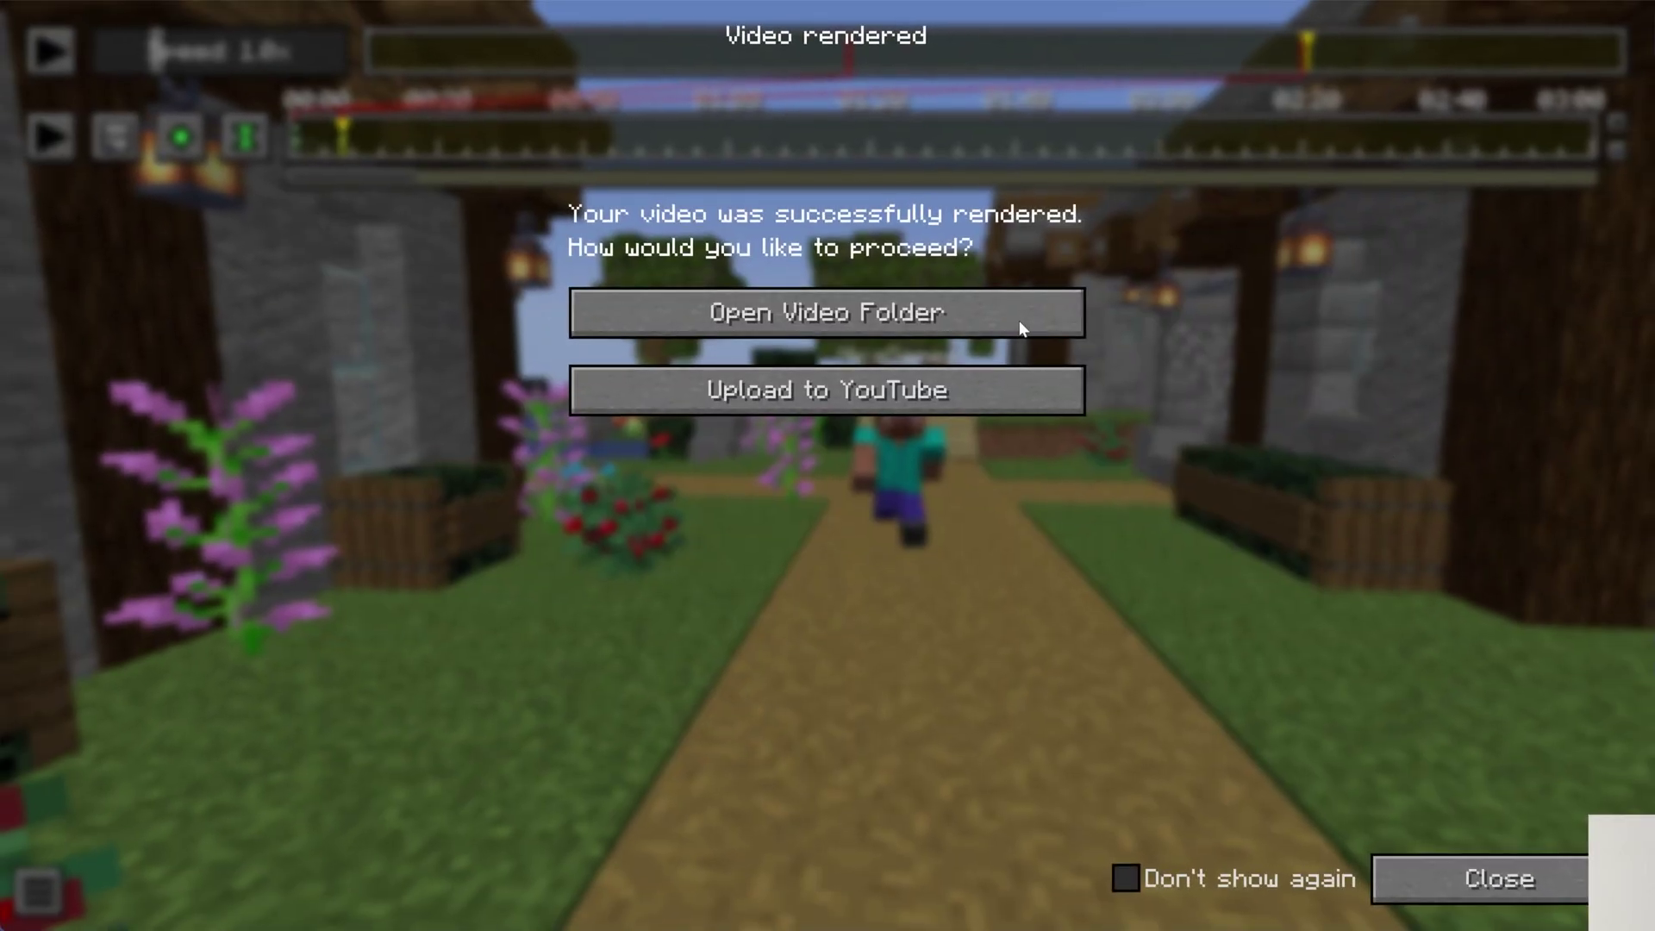
{"action": "left_click", "coordinate": [943, 316]}
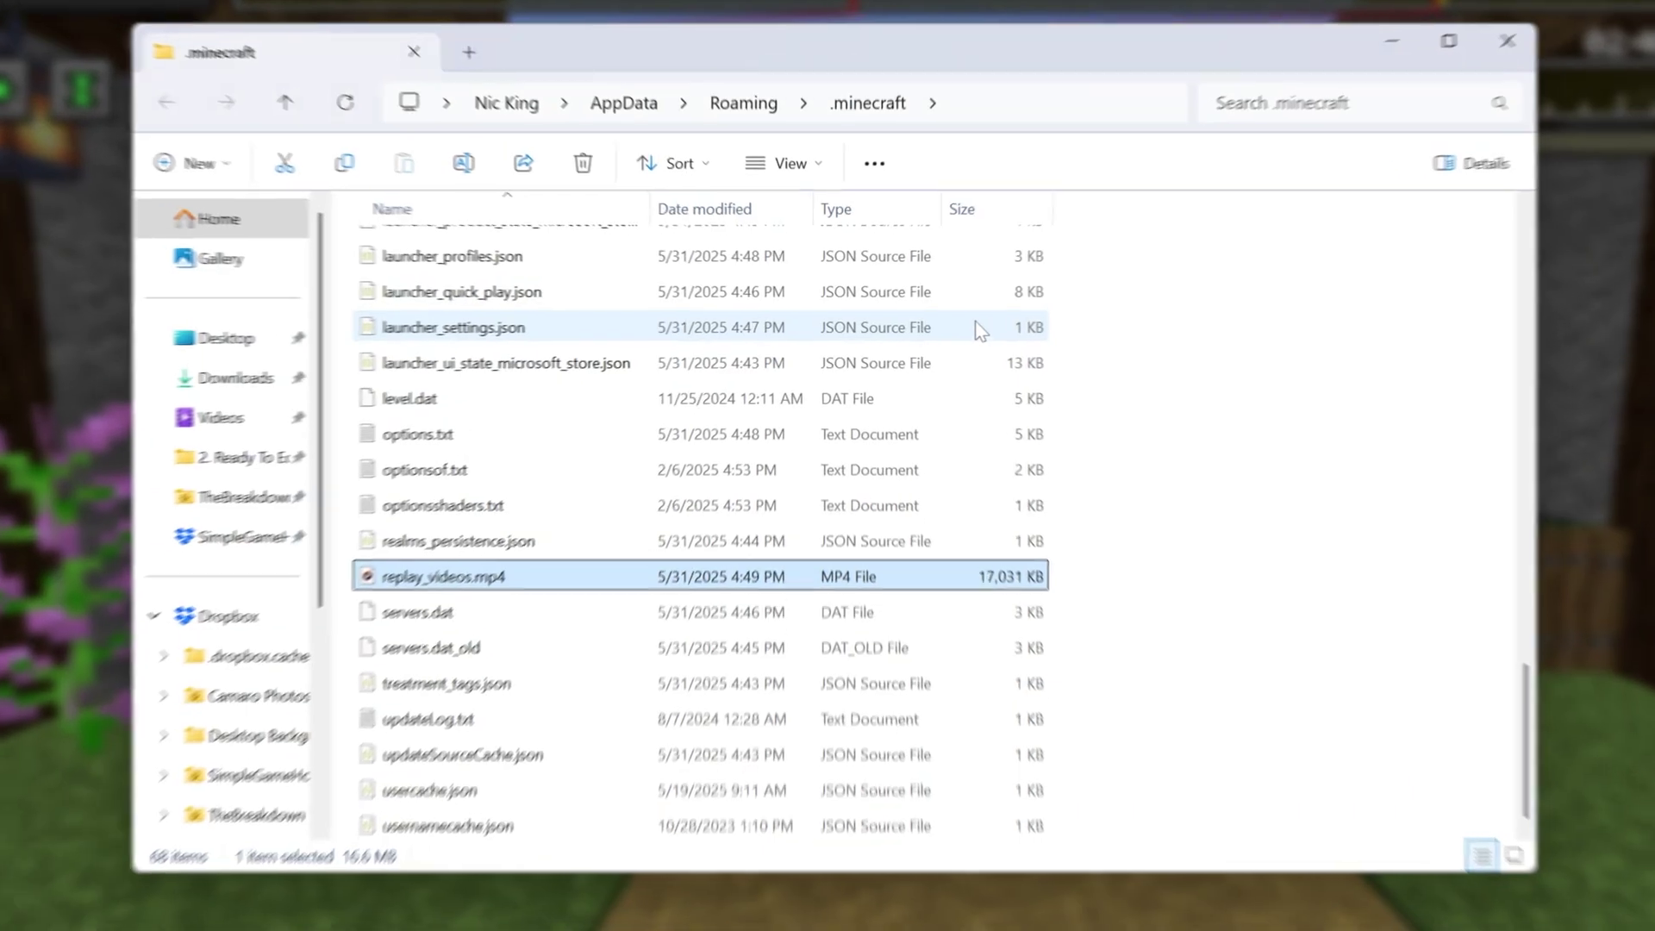
{"action": "double_click", "coordinate": [518, 597]}
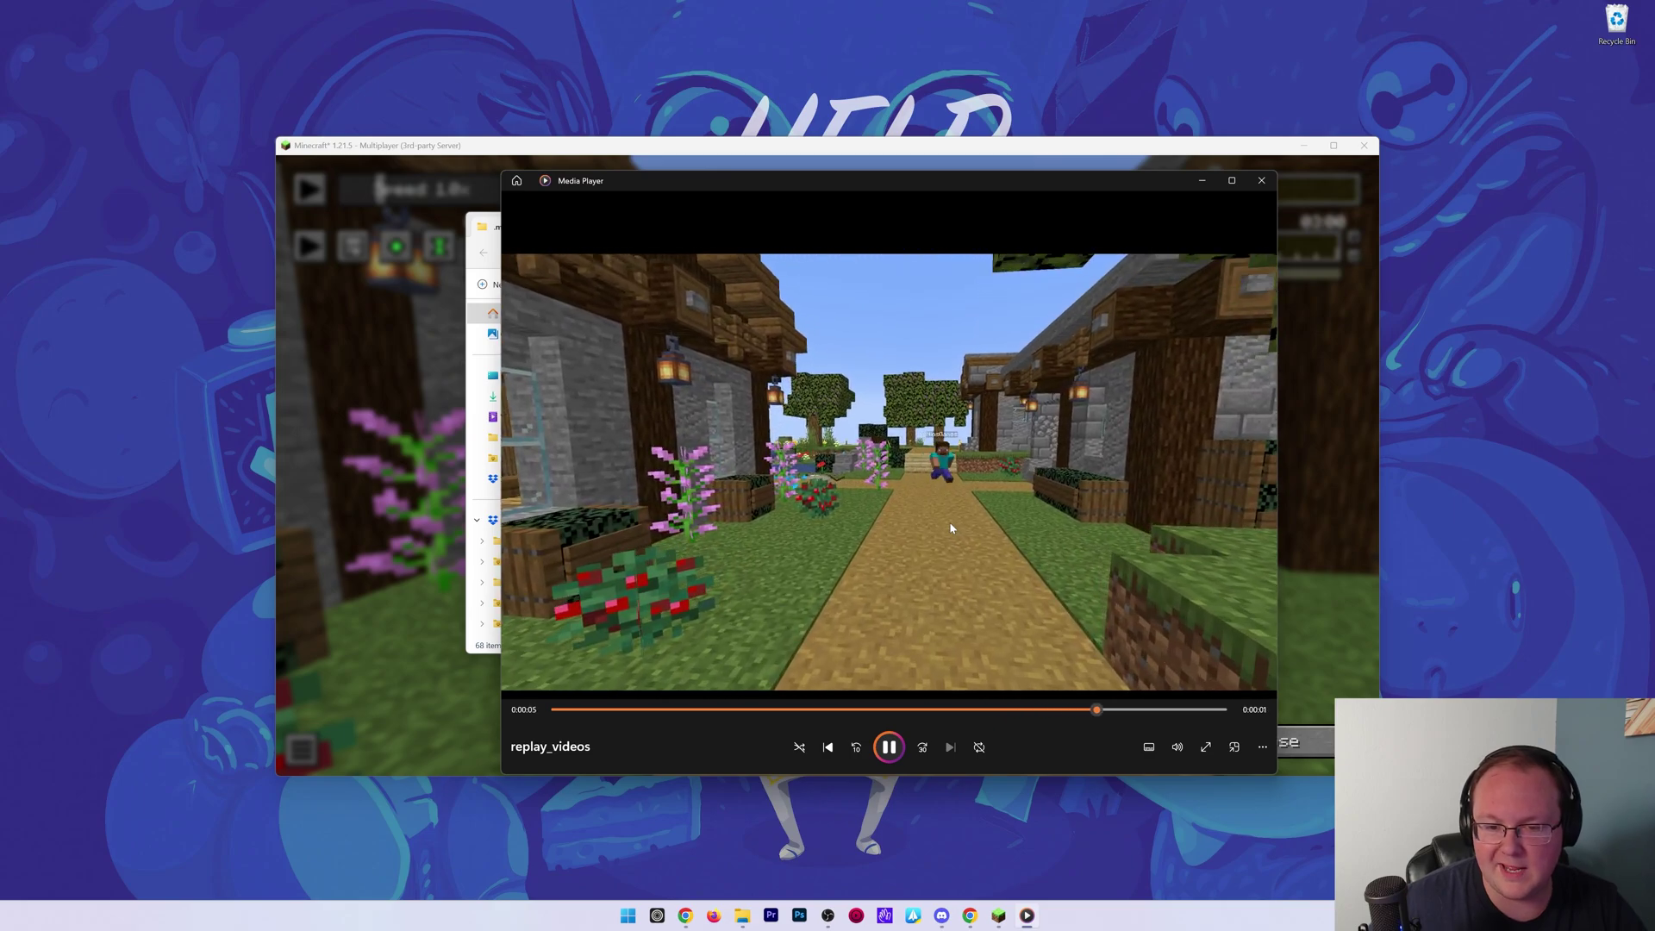
{"action": "left_click", "coordinate": [1261, 181]}
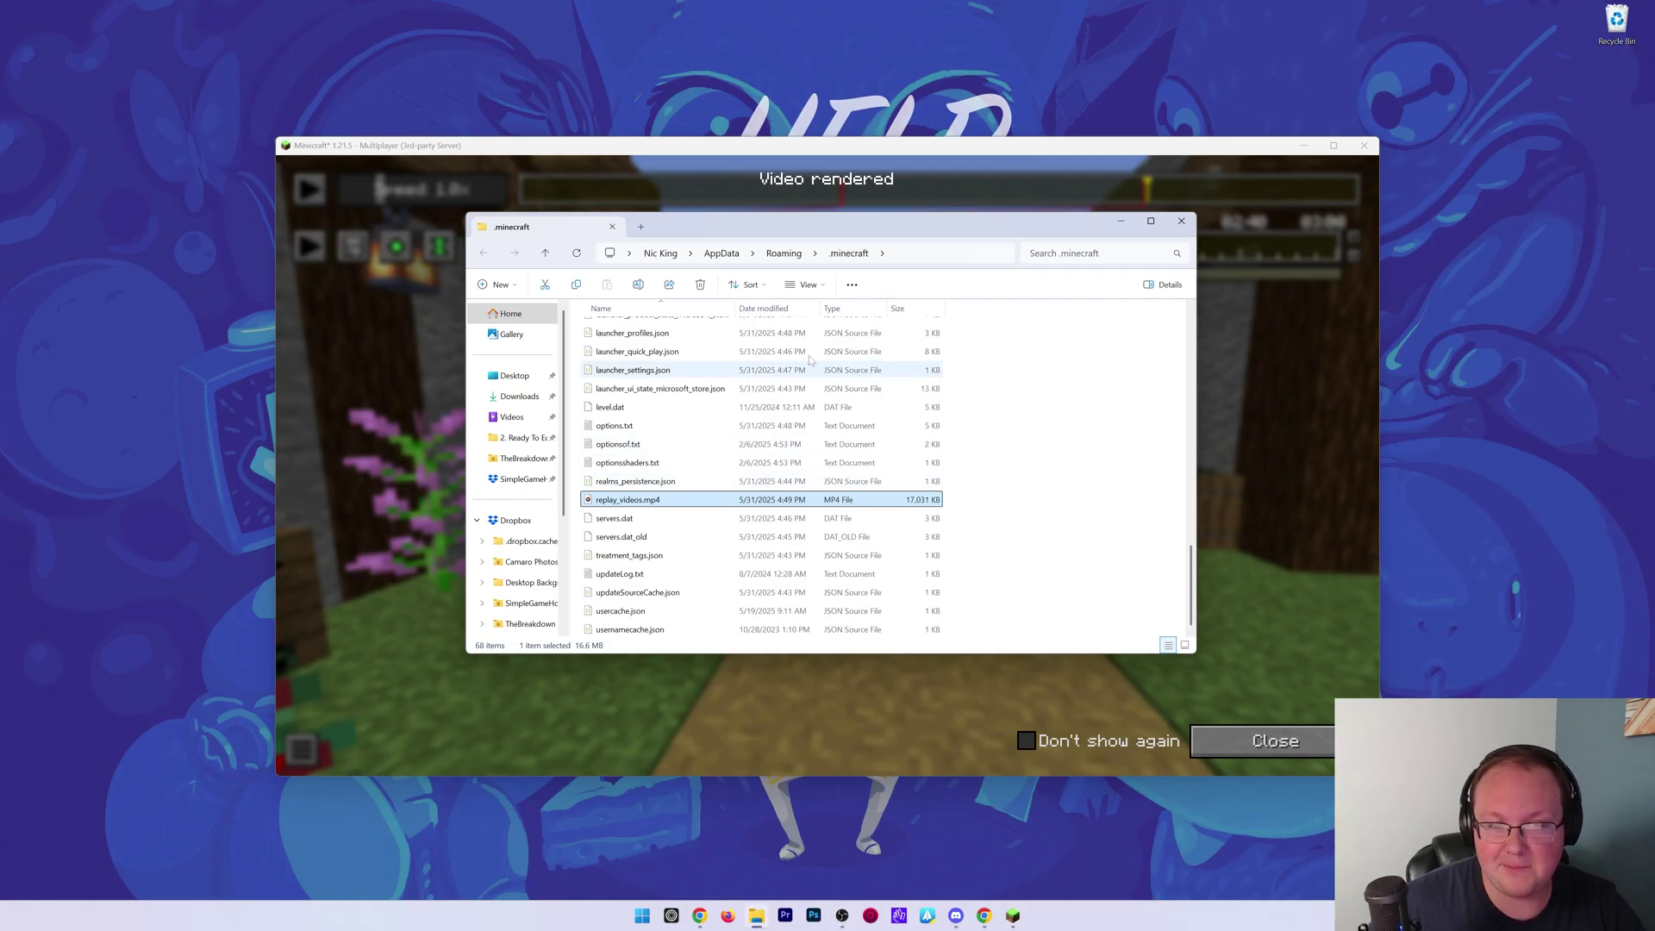
Try to delete replay_videos.mp4 from the .minecraft folder
{"action": "left_click", "coordinate": [700, 287]}
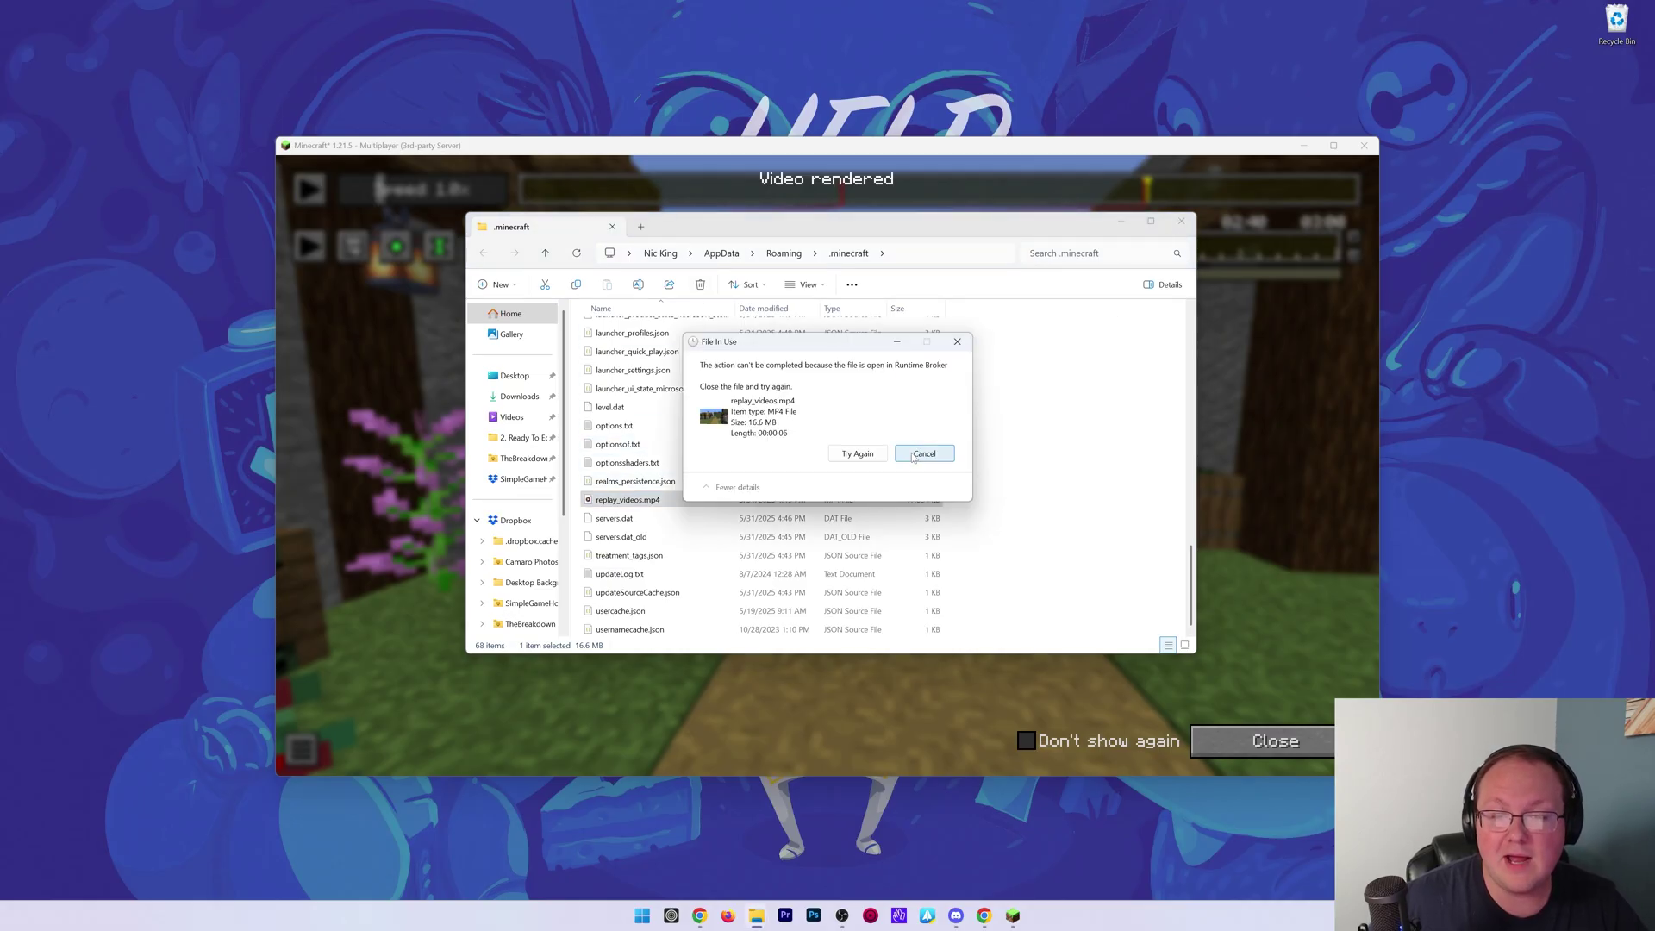
{"action": "left_click", "coordinate": [914, 456]}
Close the .minecraft folder window and leave the Video rendered screen to return to the replay
{"action": "left_click", "coordinate": [1278, 196]}
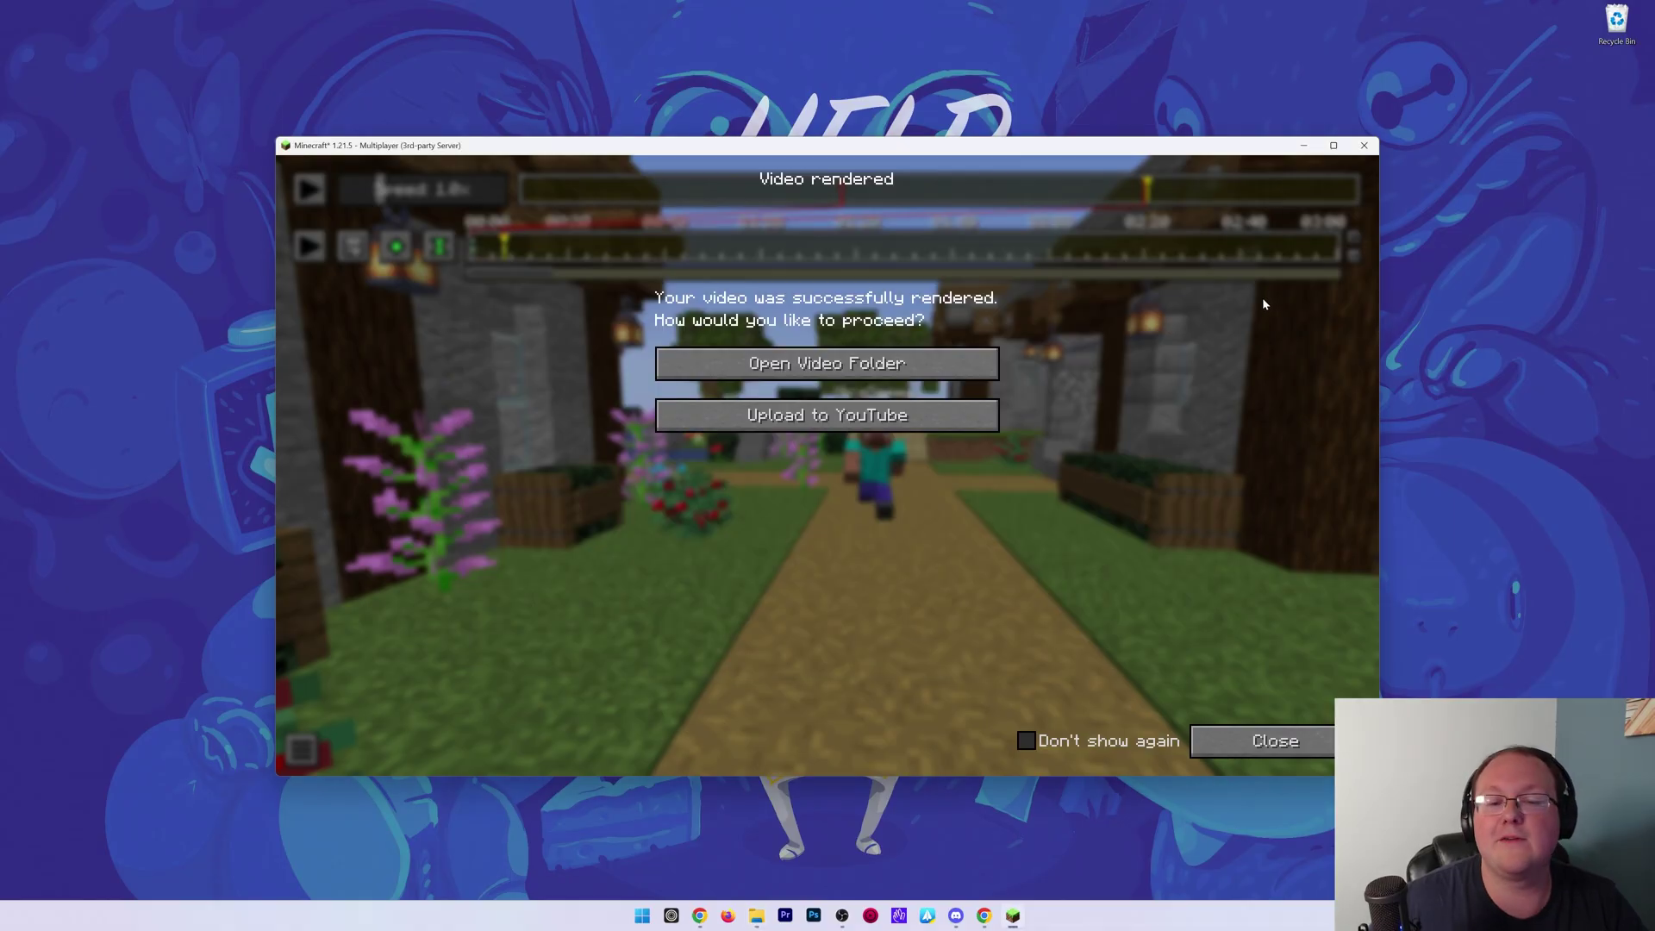
{"action": "key", "text": "Escape"}
{"action": "key", "text": "w"}
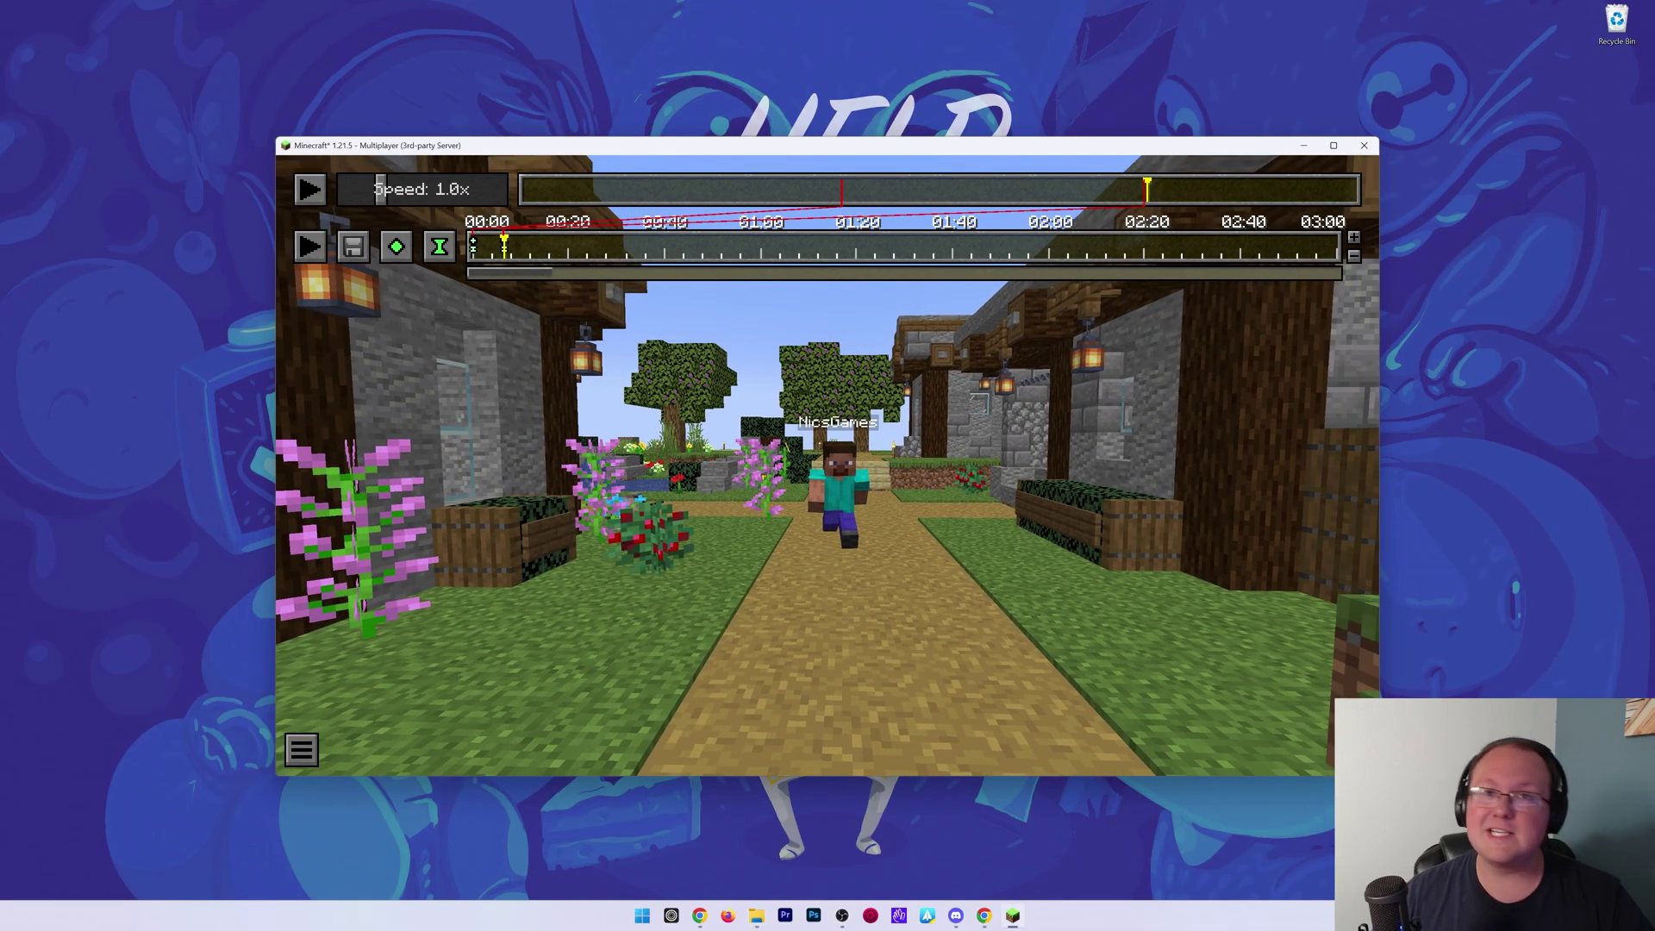